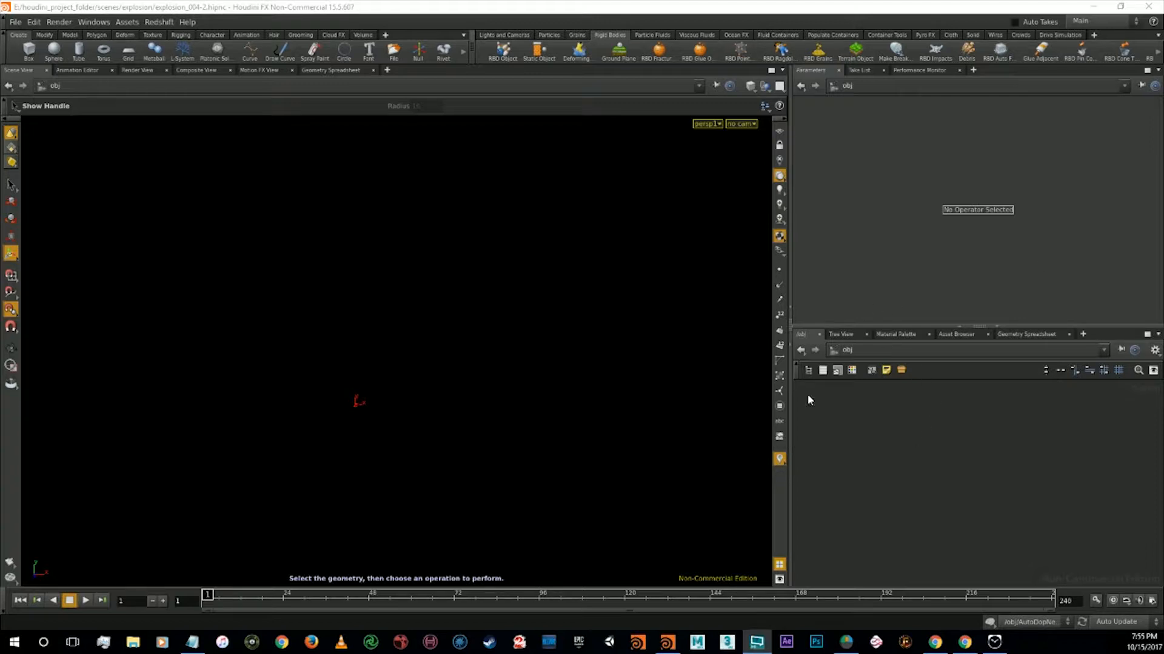
Add a rigid-body ground plane to the empty scene and arrange its object nodes in the network
left_click(617, 50)
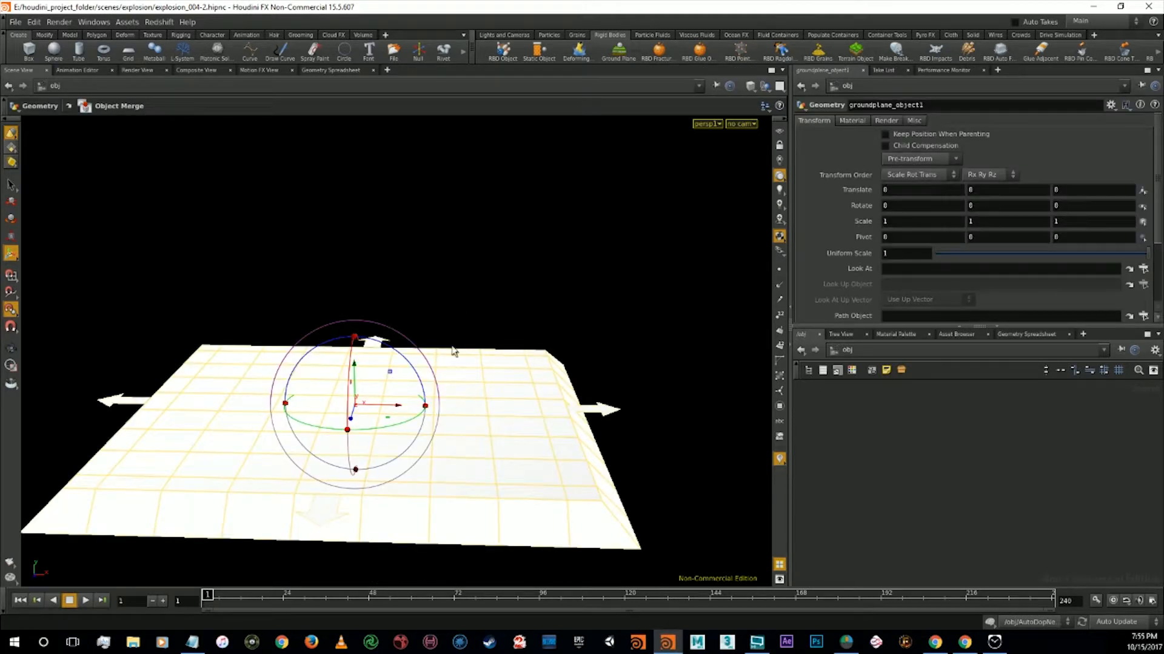
left_click_drag(940, 502, 921, 509)
middle_click_drag(920, 508, 1018, 510)
Create a sphere object and place its node apart from the ground plane nodes
key("Tab")
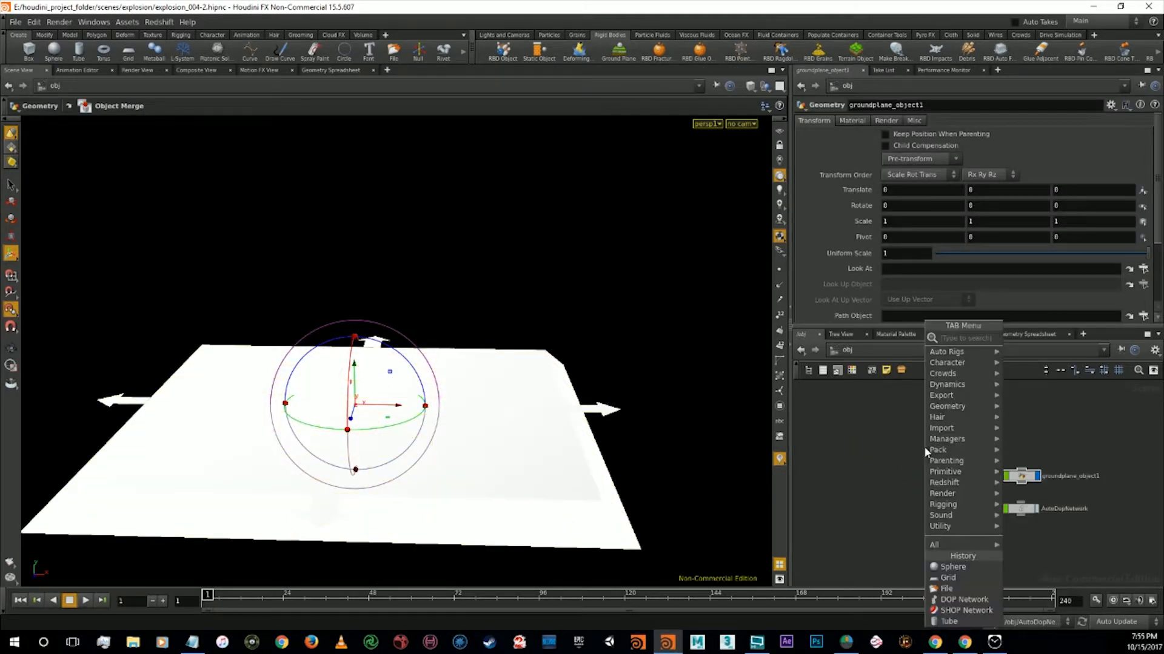
type("sphere")
key("Return")
key("Return")
left_click_drag(922, 448, 892, 472)
Enclose the groundplane_object1 and AutoDopNetwork nodes in a network box titled simulation_ground
left_click_drag(981, 533, 1024, 448)
key("shift+o")
type("simulation_ground")
key("Return")
Enclose the sphere node in a network box titled simulation_fracture
left_click_drag(864, 498, 944, 452)
key("shift+o")
left_click(903, 436)
type("simulation_fracture")
Raise the sphere to a Y translation of about 9.83, play its fall onto the ground plane and rewind to frame 1
left_click_drag(354, 364, 340, 152)
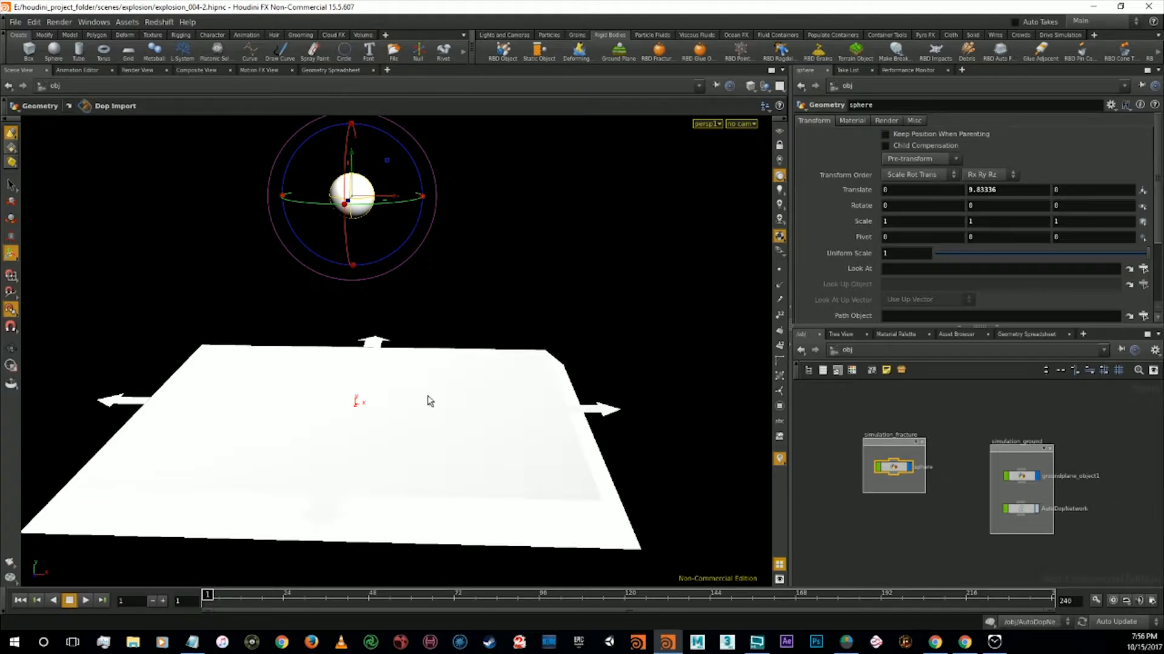
left_click(86, 600)
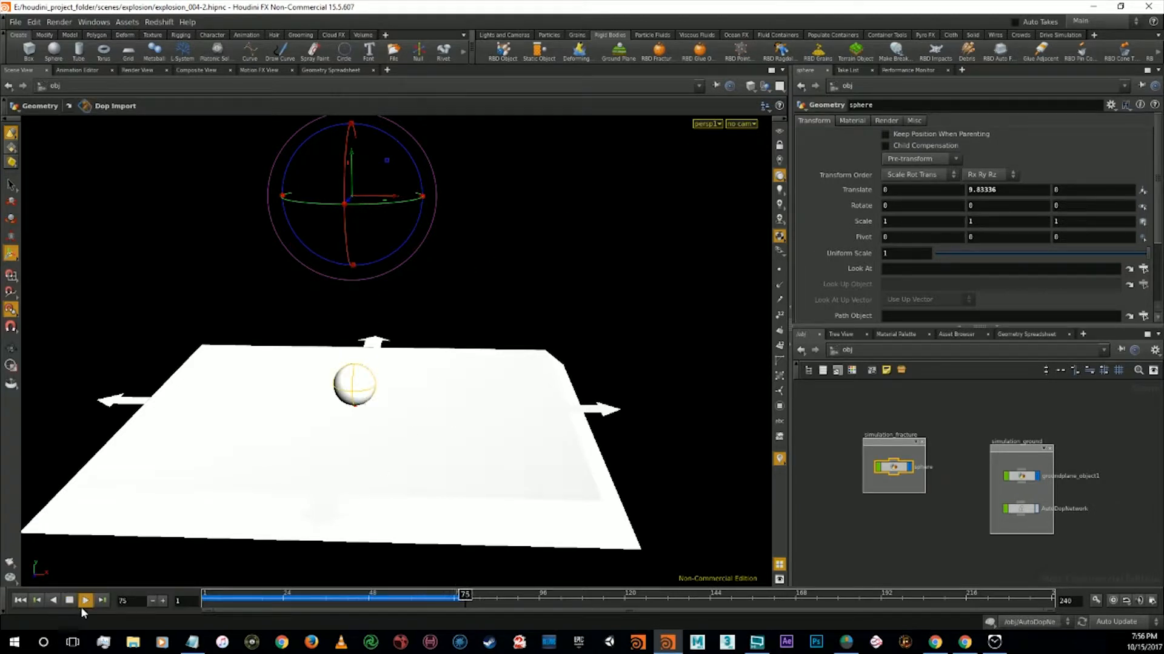
left_click(17, 603)
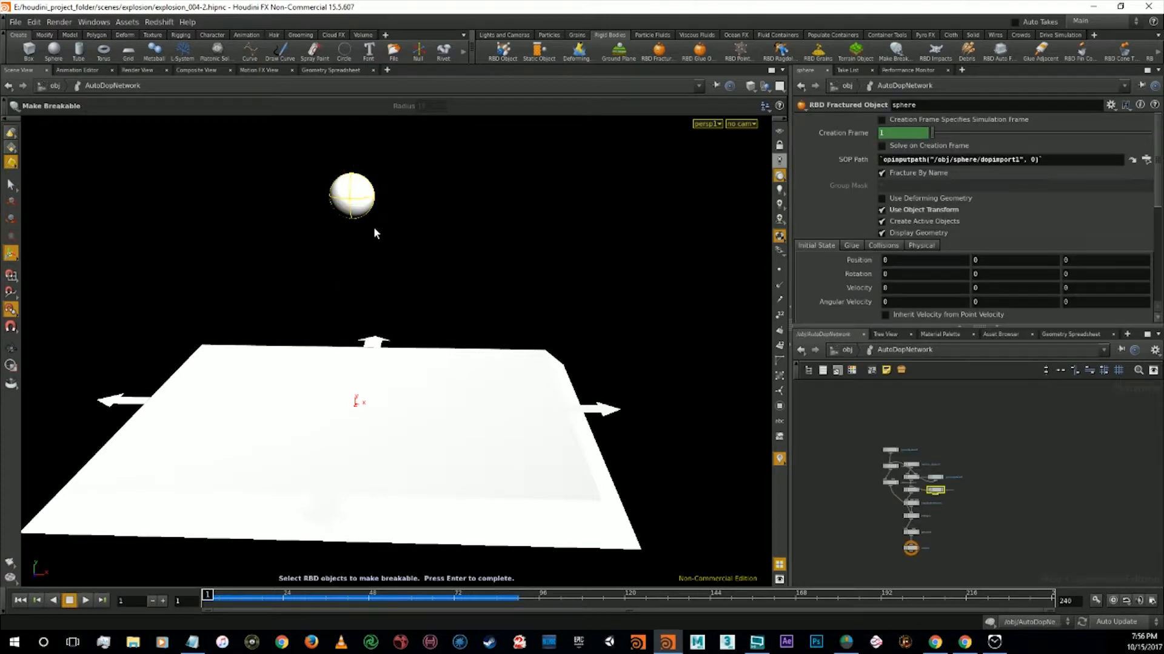
Make the RBD sphere breakable and delete the unused sphere_object and fractureparms nodes from the AutoDopNetwork
key("Return")
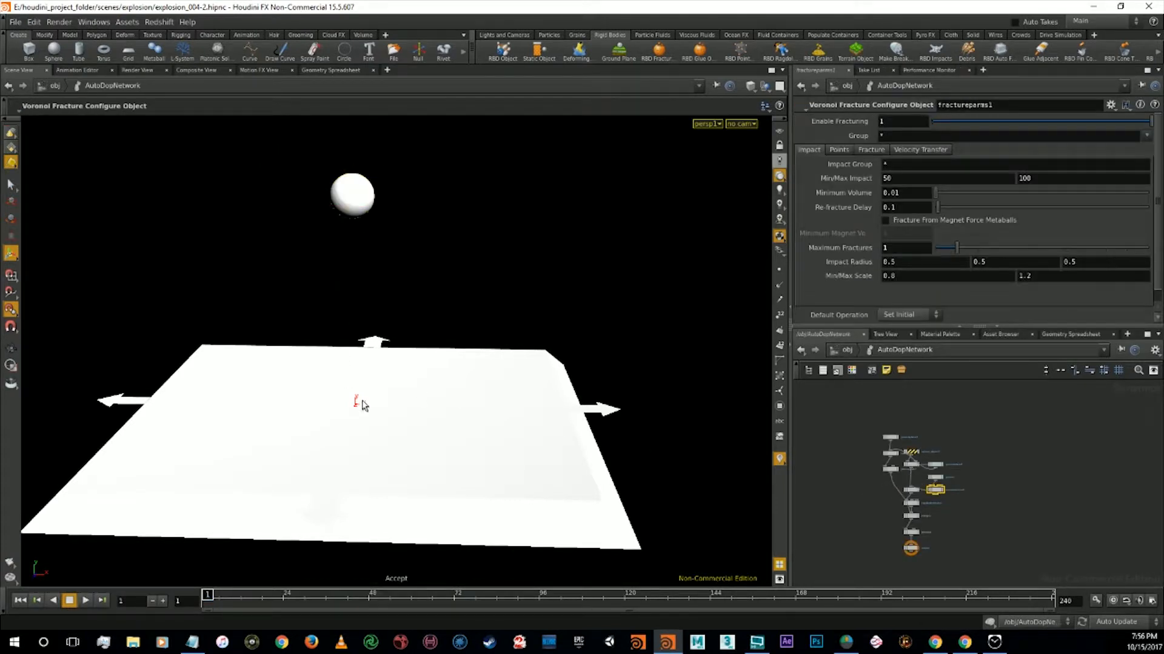
scroll(947, 488, "up", 3)
key("Delete")
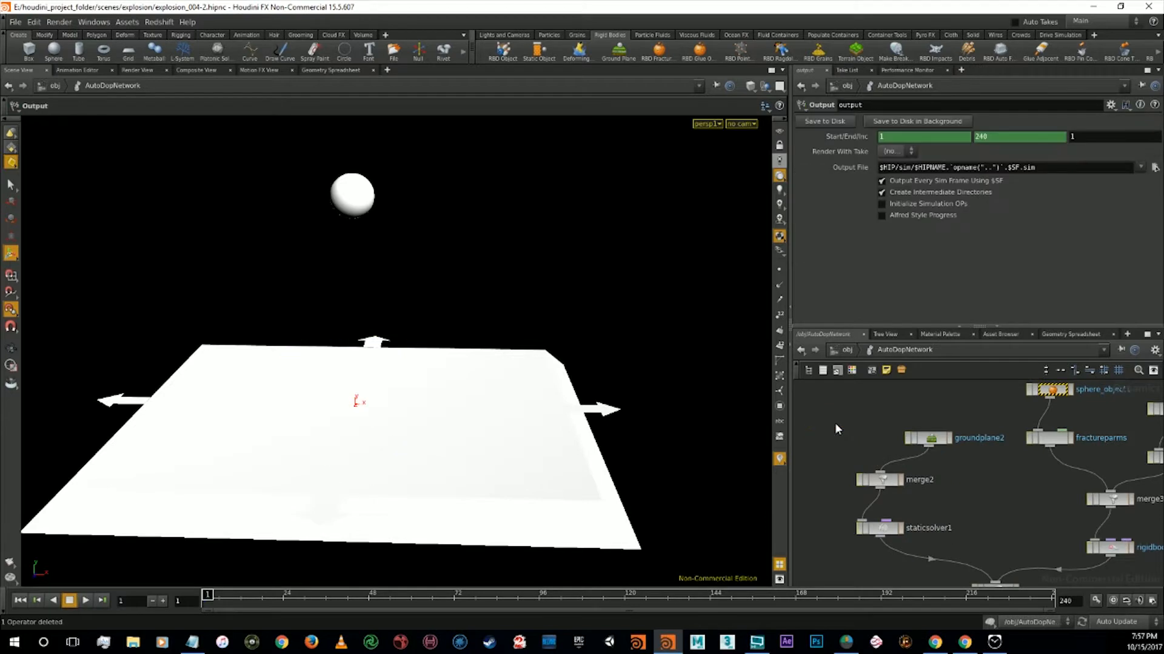
left_click_drag(929, 438, 880, 423)
key("Delete")
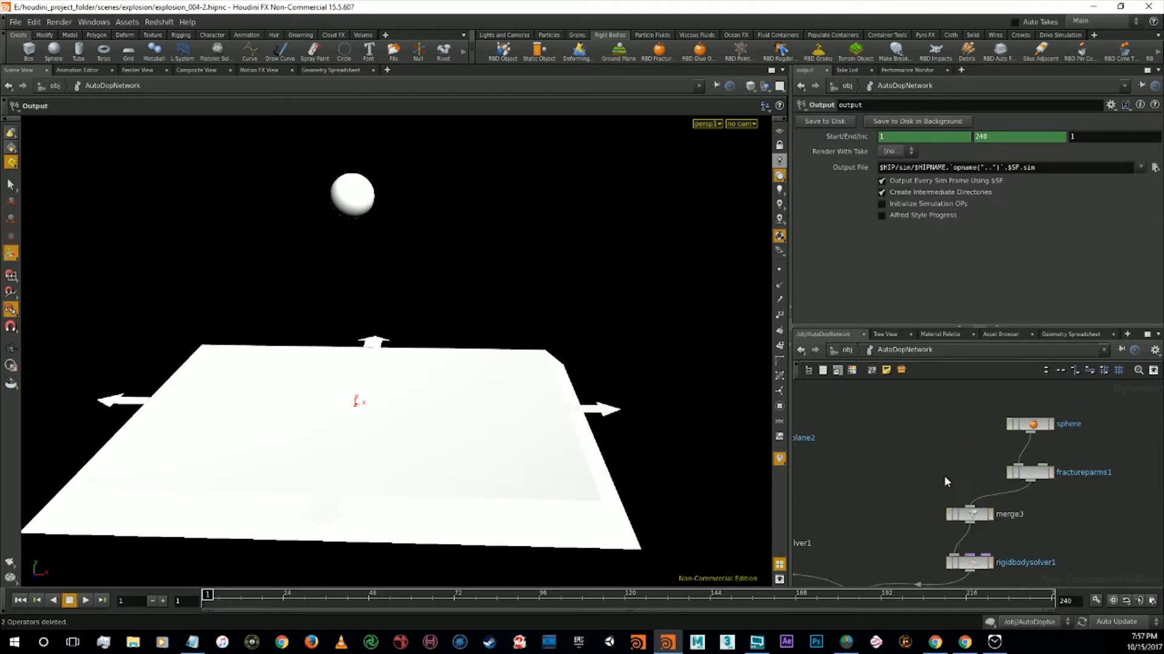
Play the sphere's fracture simulation from an angled view of the ground plane and stop it at about frame 73
key("h")
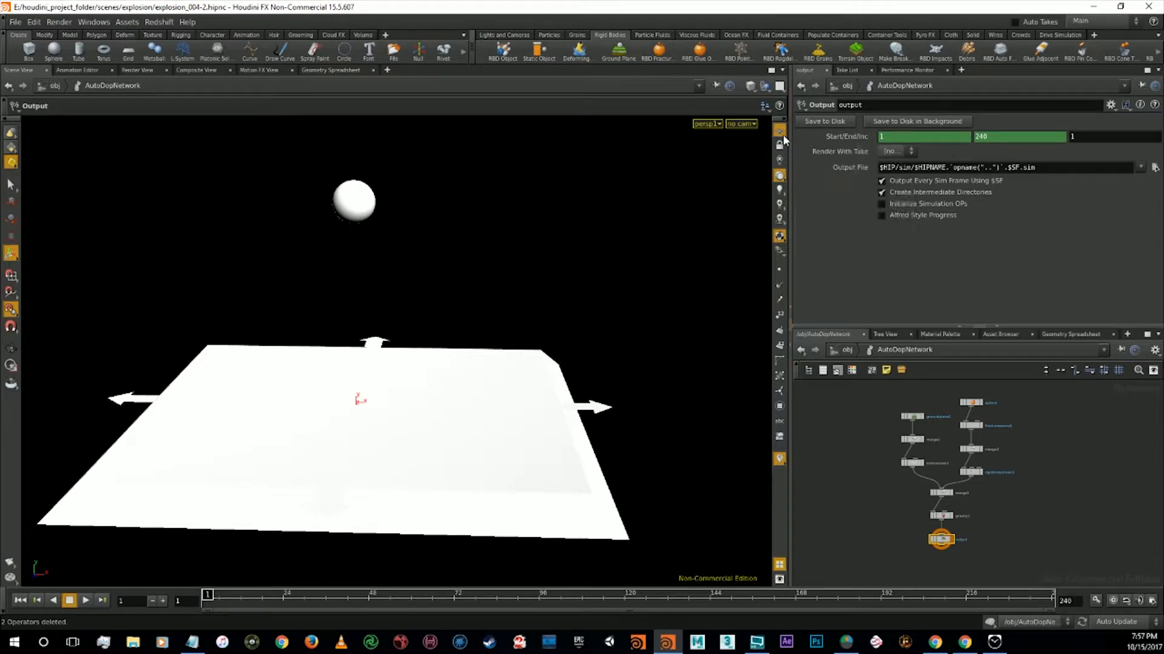
left_click_drag(563, 395, 507, 430, "alt")
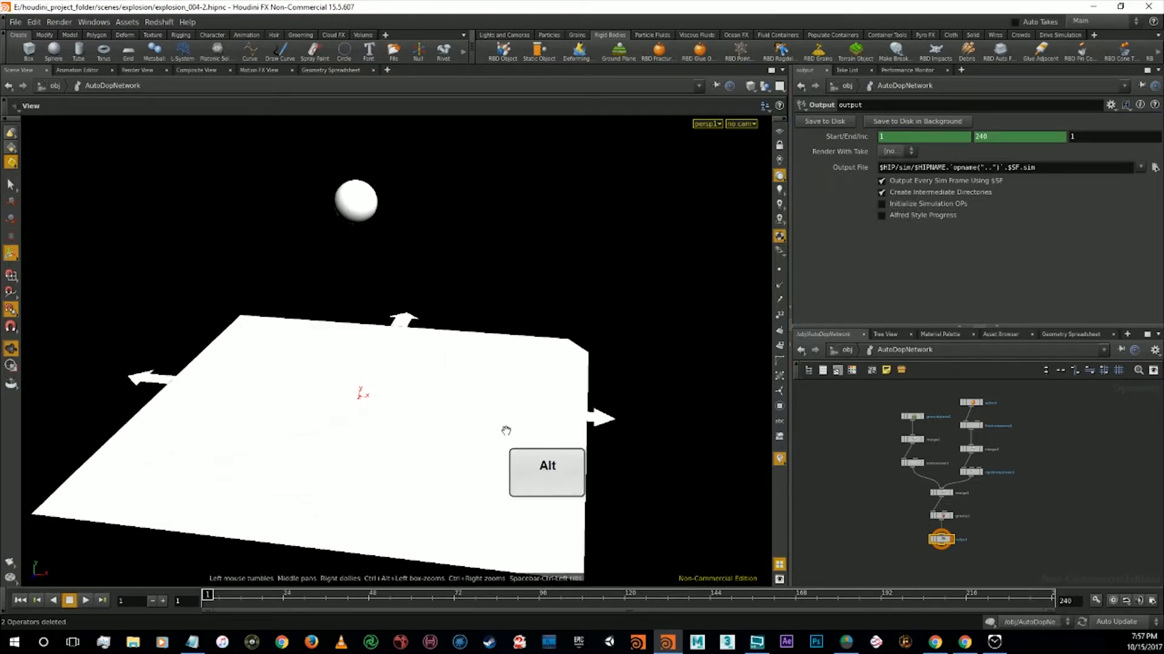
right_click_drag(506, 430, 478, 455, "alt")
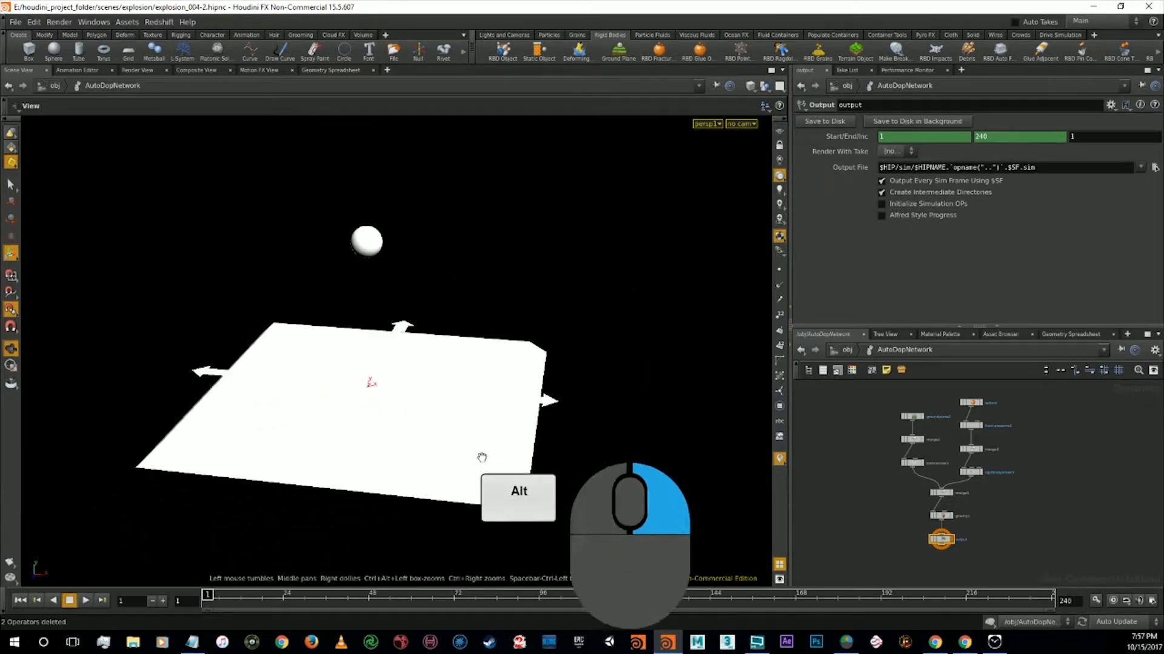
left_click(86, 601)
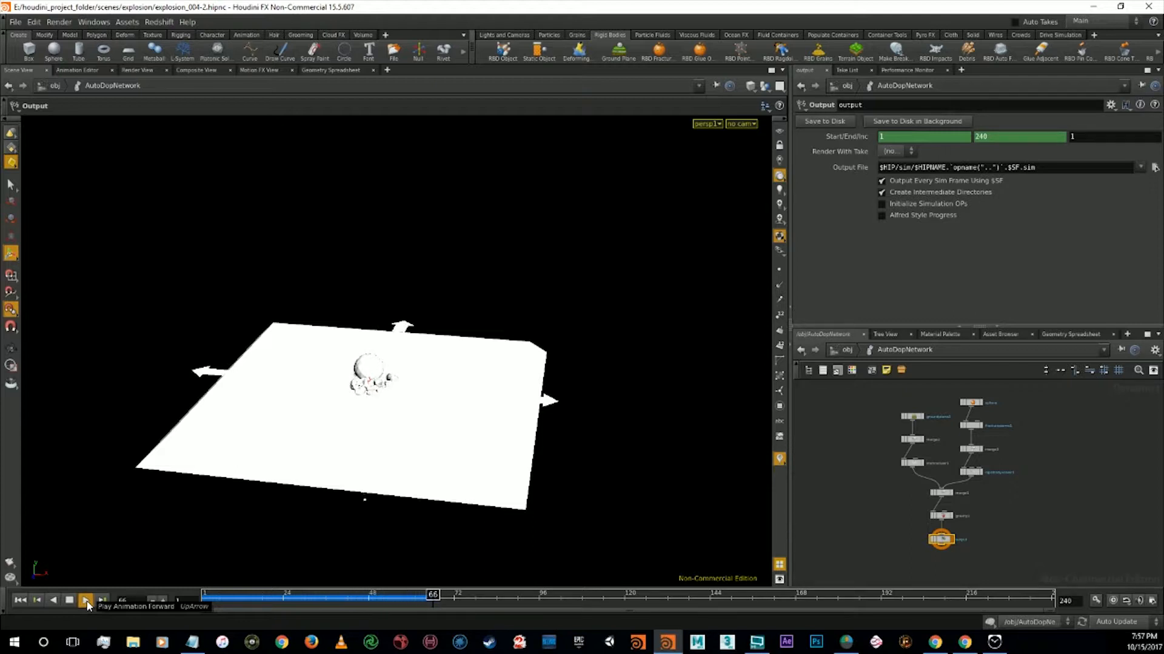
left_click(71, 600)
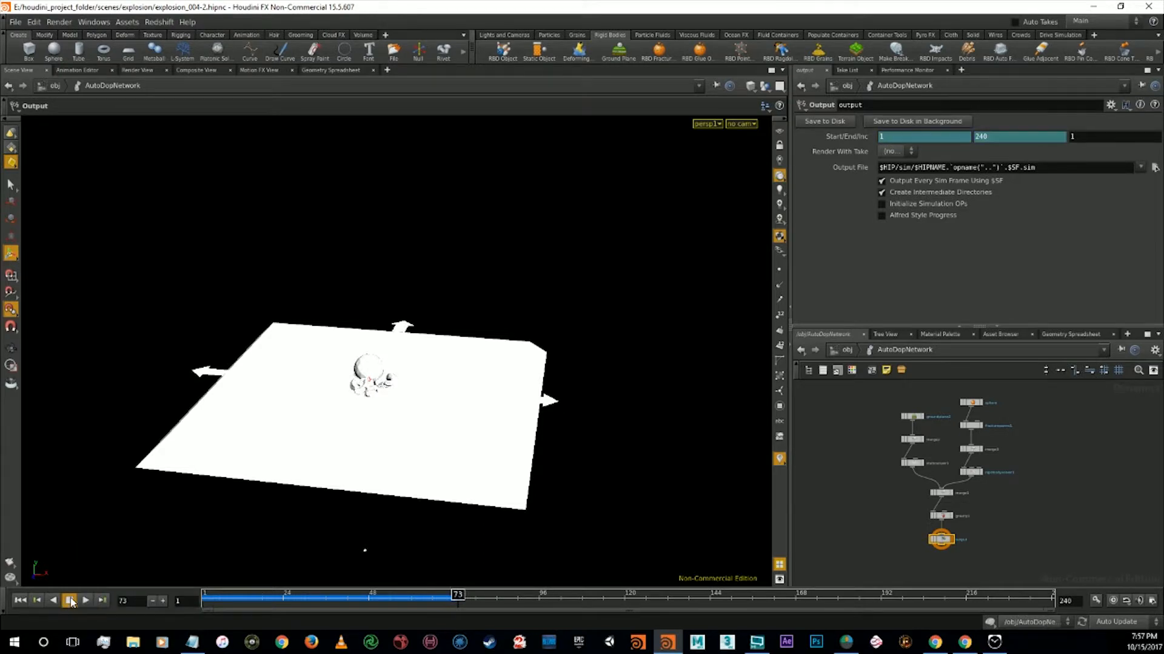
Check the stray fragment and piece0_2_piece_23 in the Geometry Spreadsheet, and hide the point numbers and point markers
left_click(1071, 333)
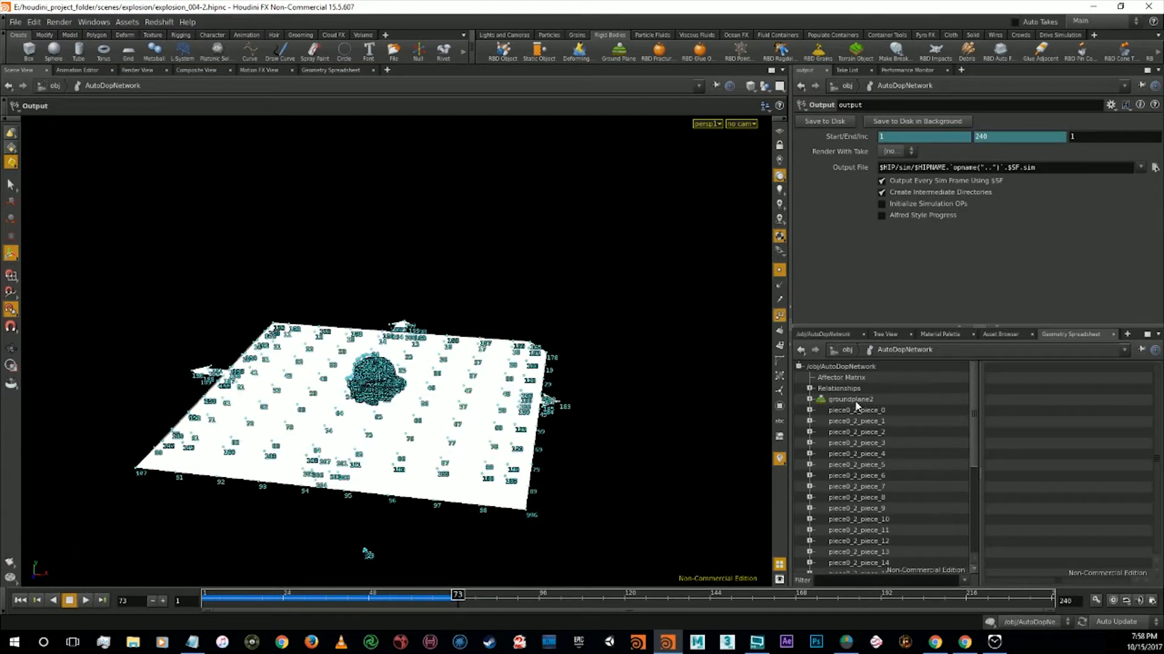
left_click(366, 553)
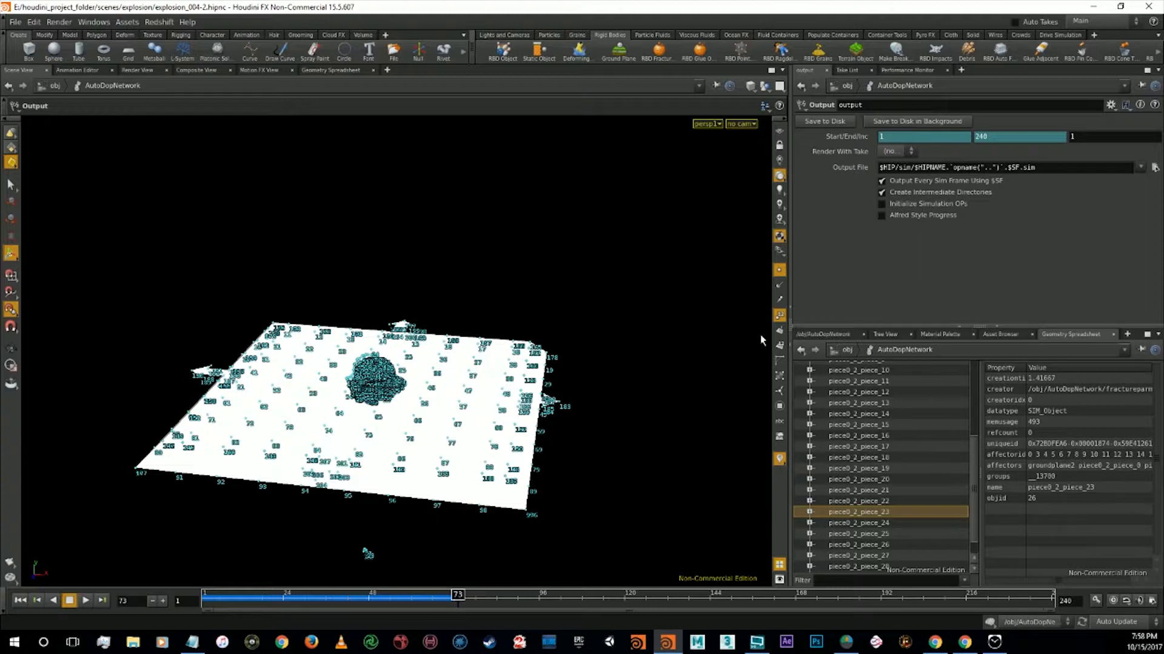
left_click(780, 320)
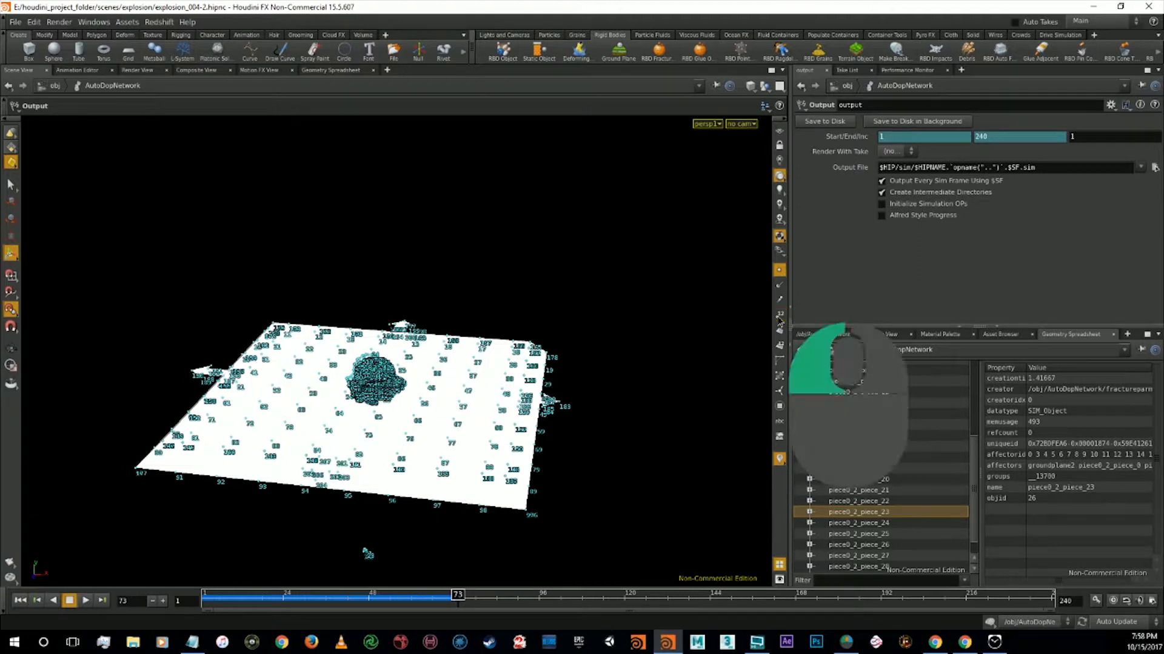
left_click(780, 271)
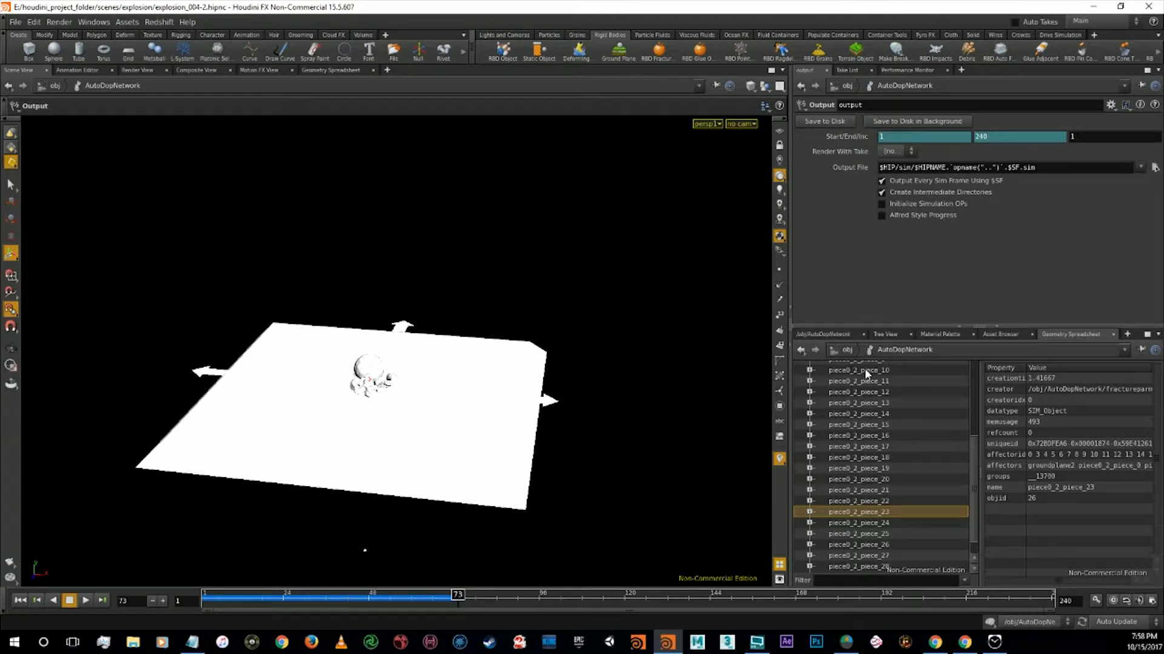
left_click(838, 334)
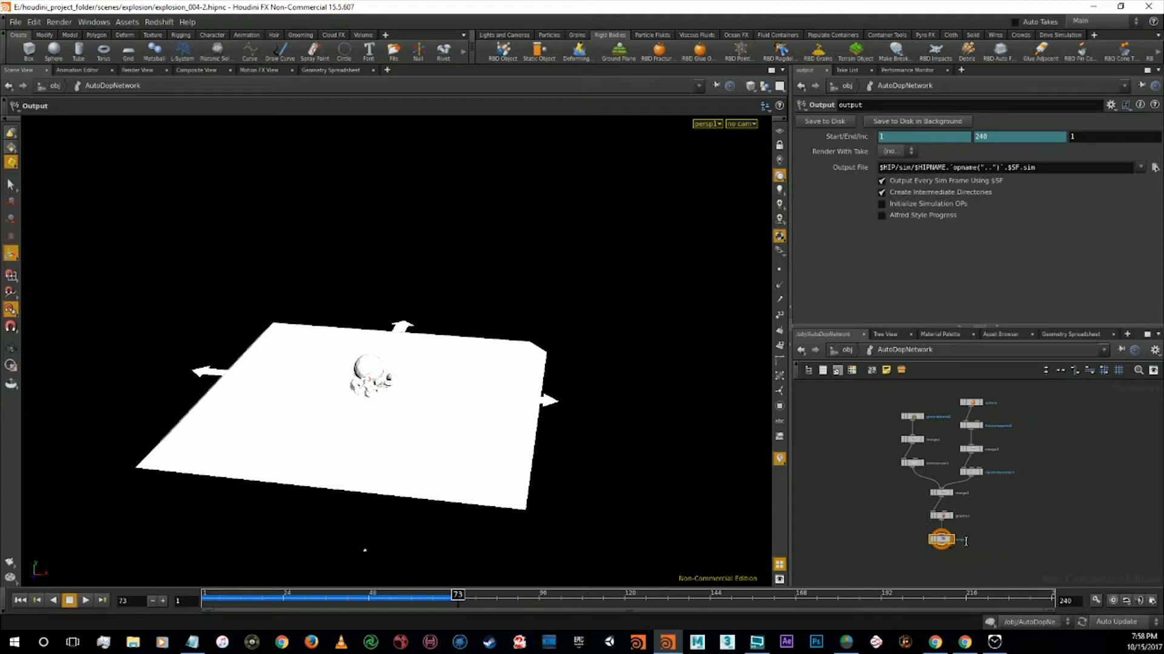
Open the file chooser for the output node's Output File and browse to E:/houdini_project_folder/
scroll(991, 415, "up", 4)
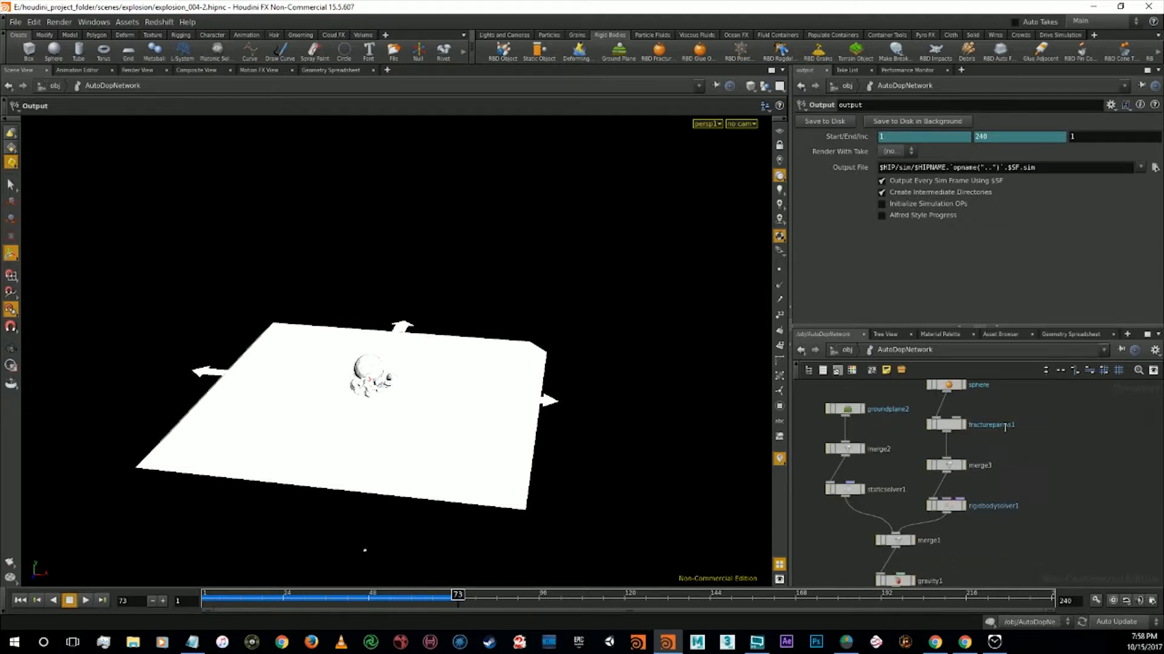
middle_click_drag(1082, 492, 1099, 506, "alt")
scroll(1085, 509, "down", 3)
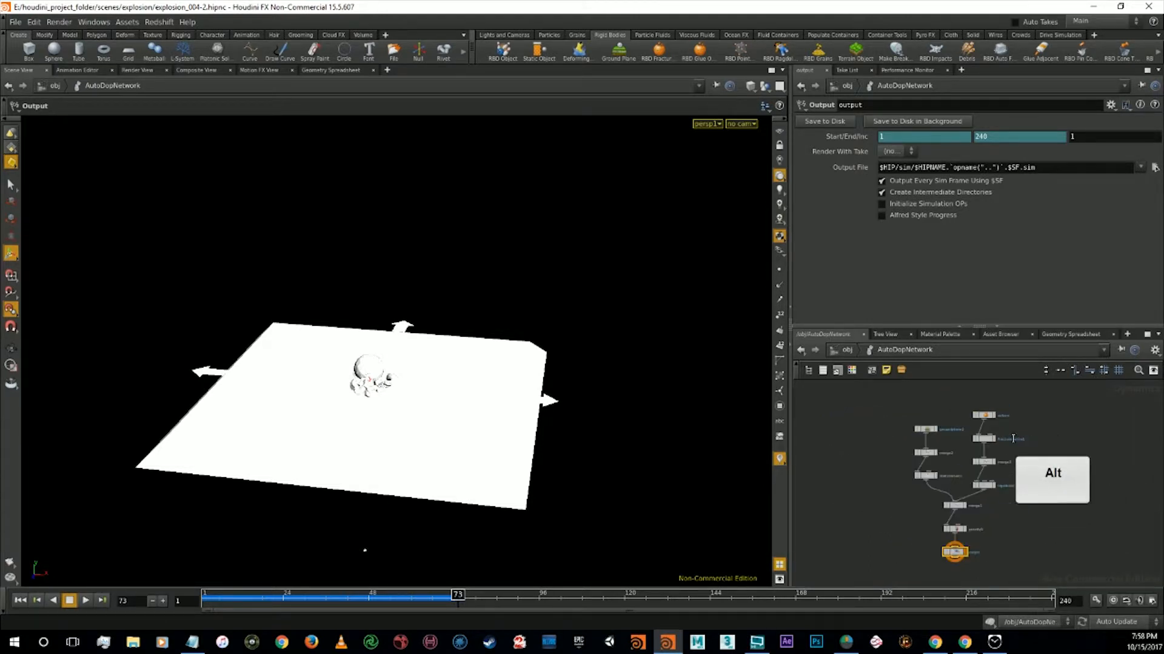
middle_click_drag(1021, 556, 1013, 519, "alt")
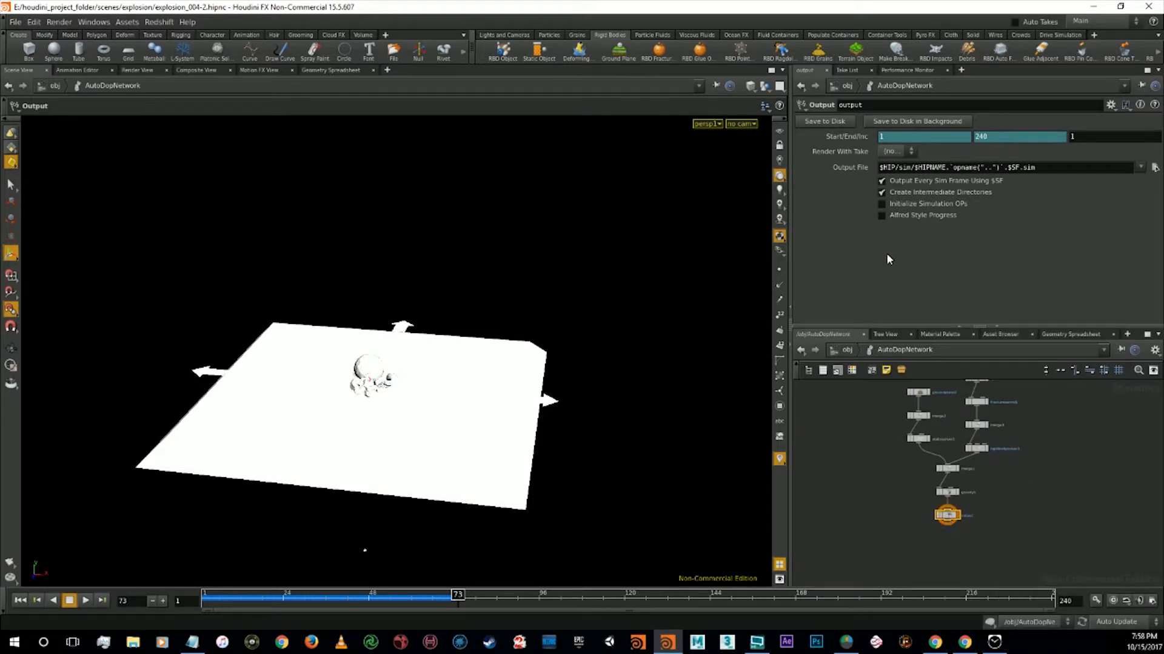
left_click(1154, 167)
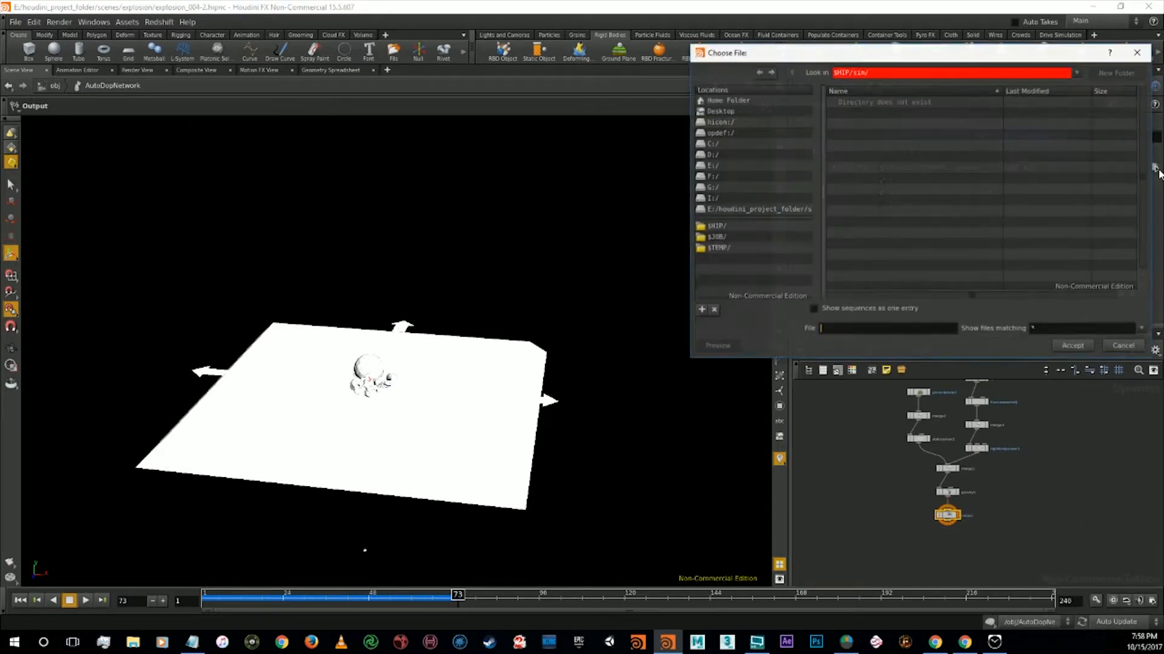
left_click(724, 167)
double_click(896, 234)
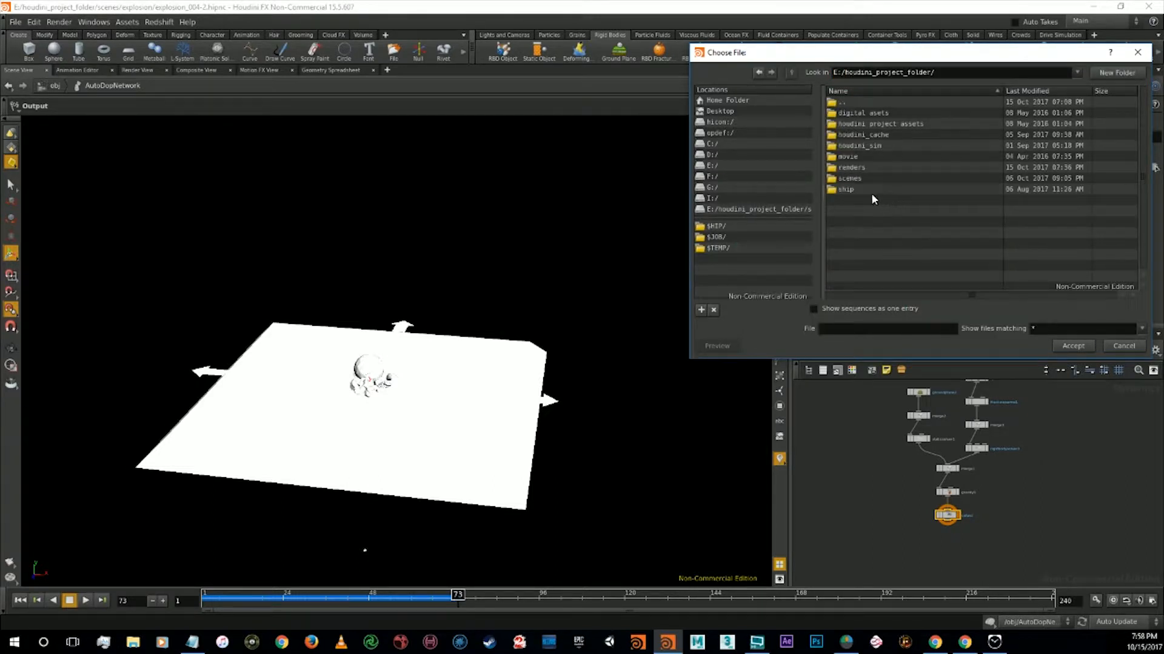
double_click(860, 166)
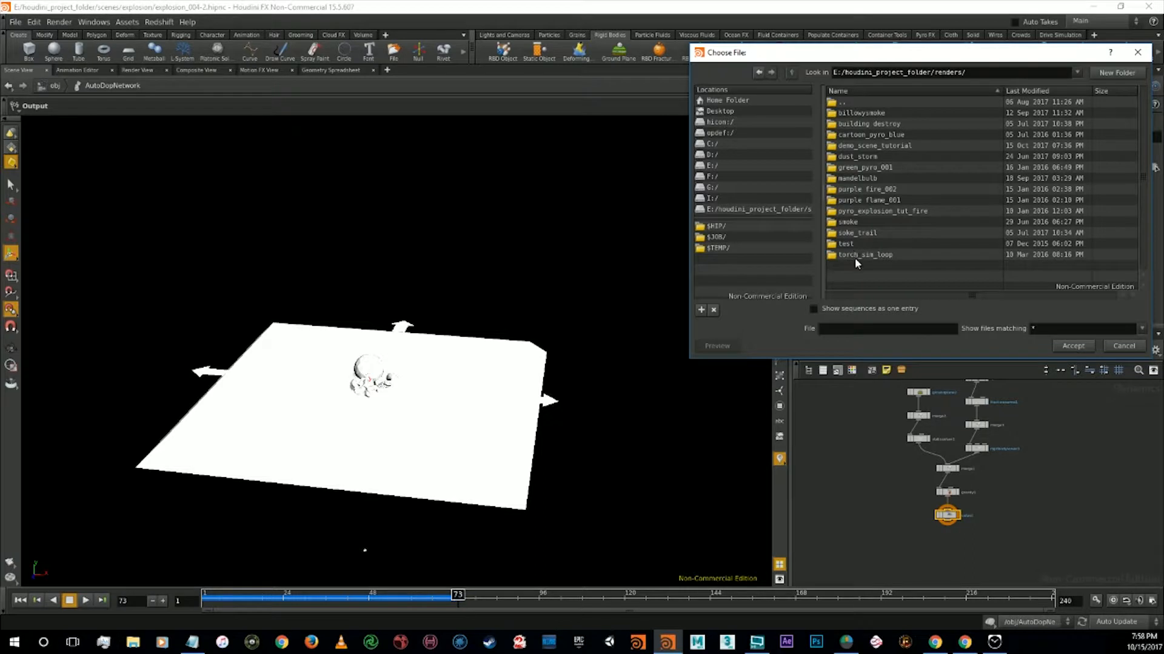
left_click(760, 73)
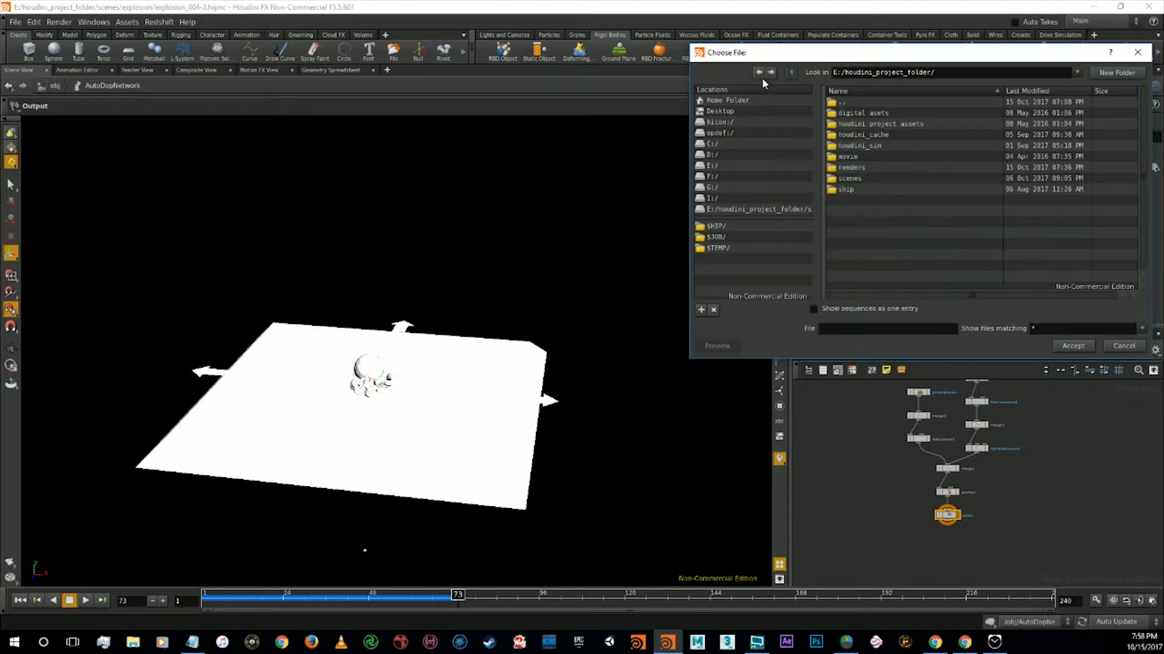
Create a demo folder in the project folder and a cache folder inside it
left_click(1103, 74)
type("demo")
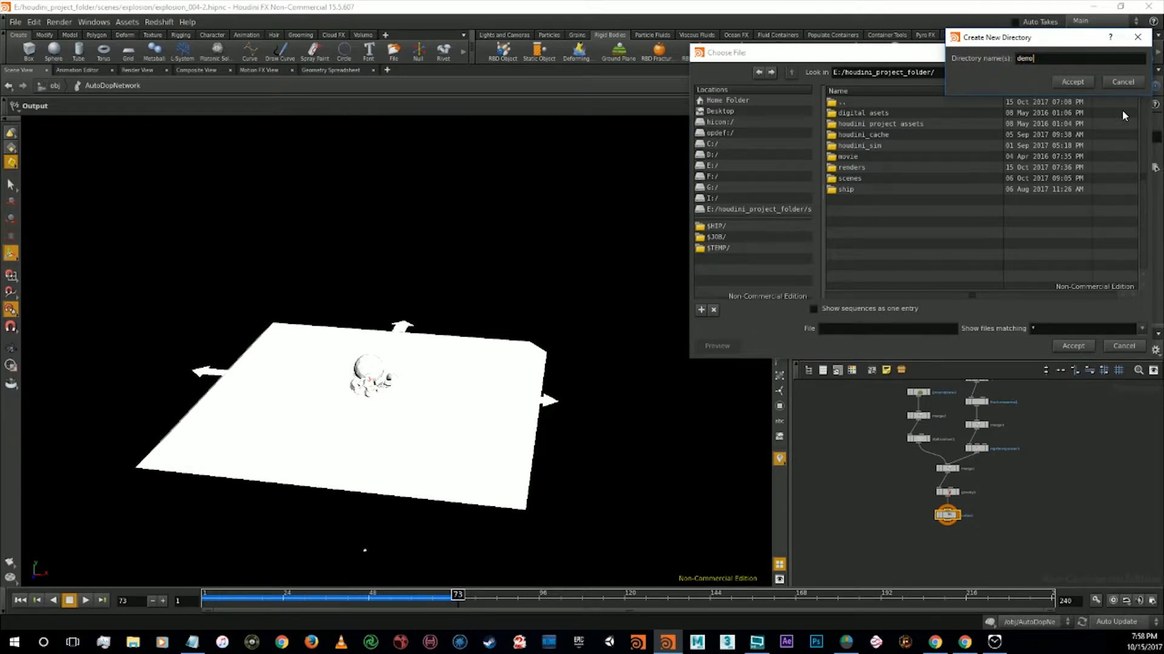
key("Return")
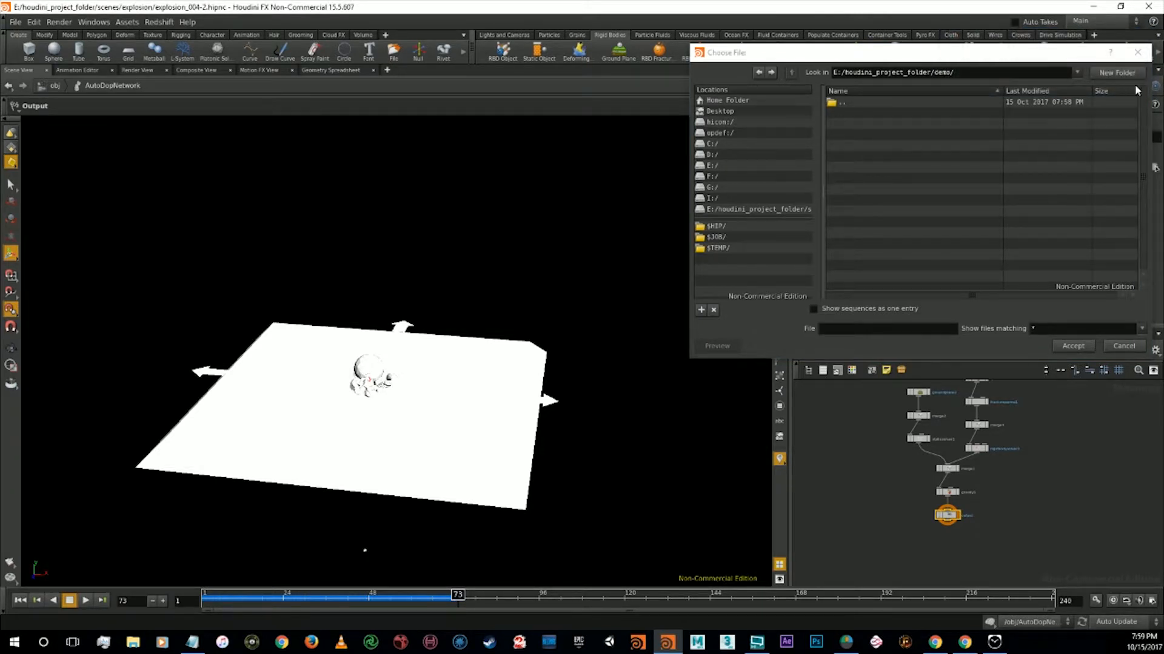
left_click(1131, 74)
type("c")
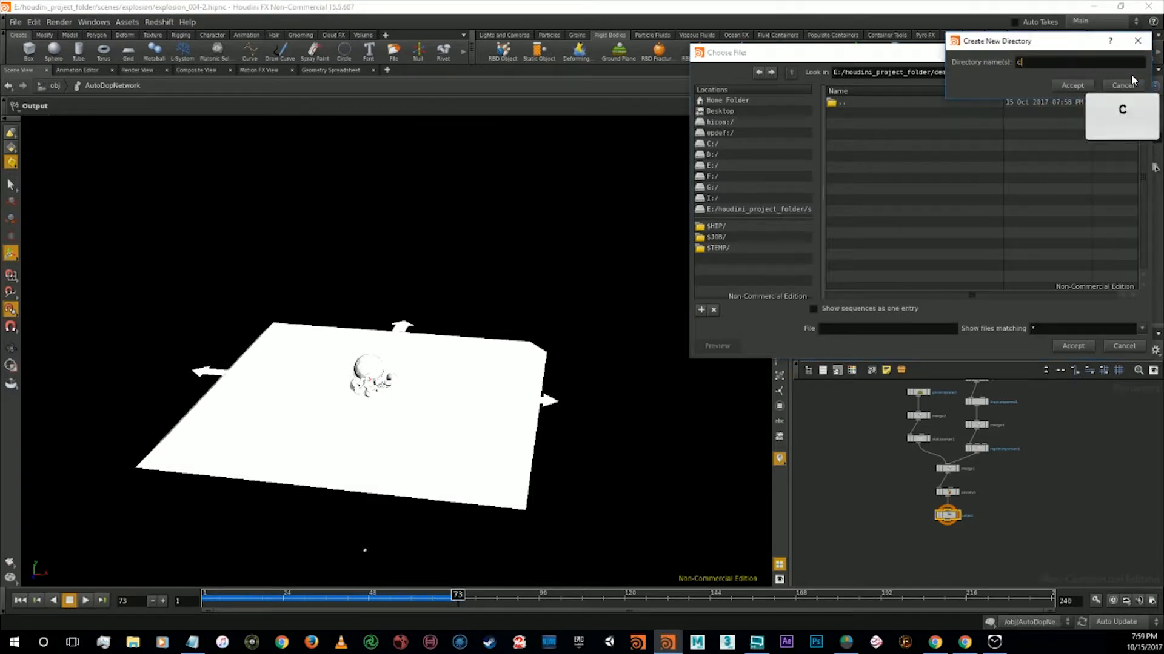
type("ache")
key("Return")
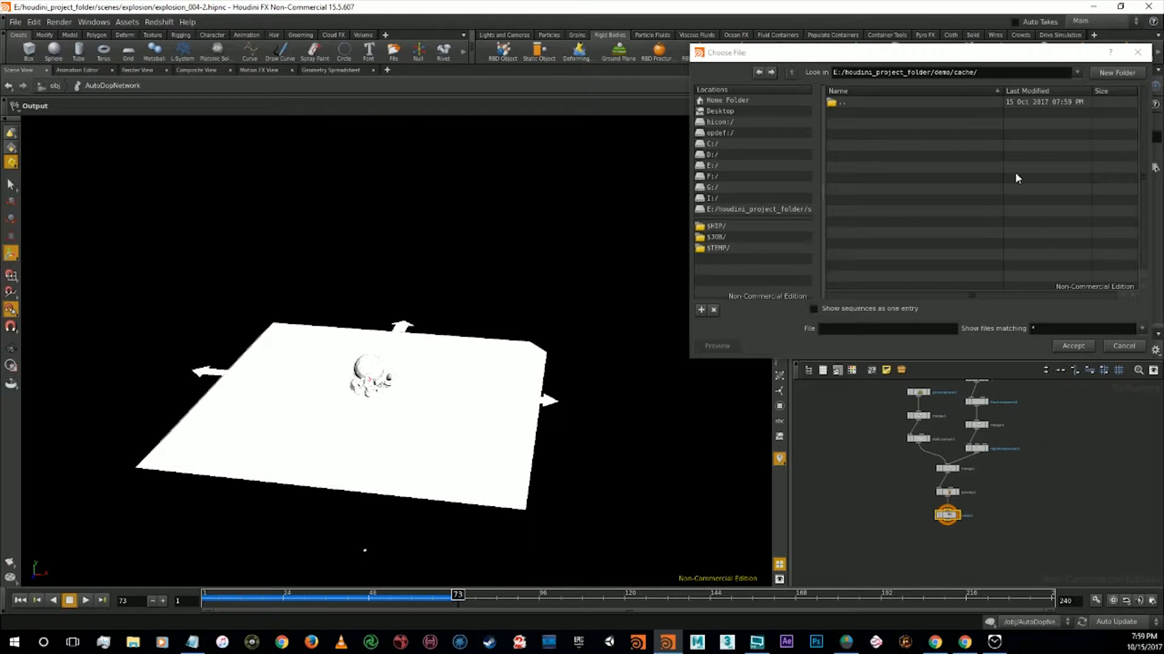
Name the output file shphere_fracture.$SF.sim in the demo/cache folder and save the simulation to disk
left_click(870, 330)
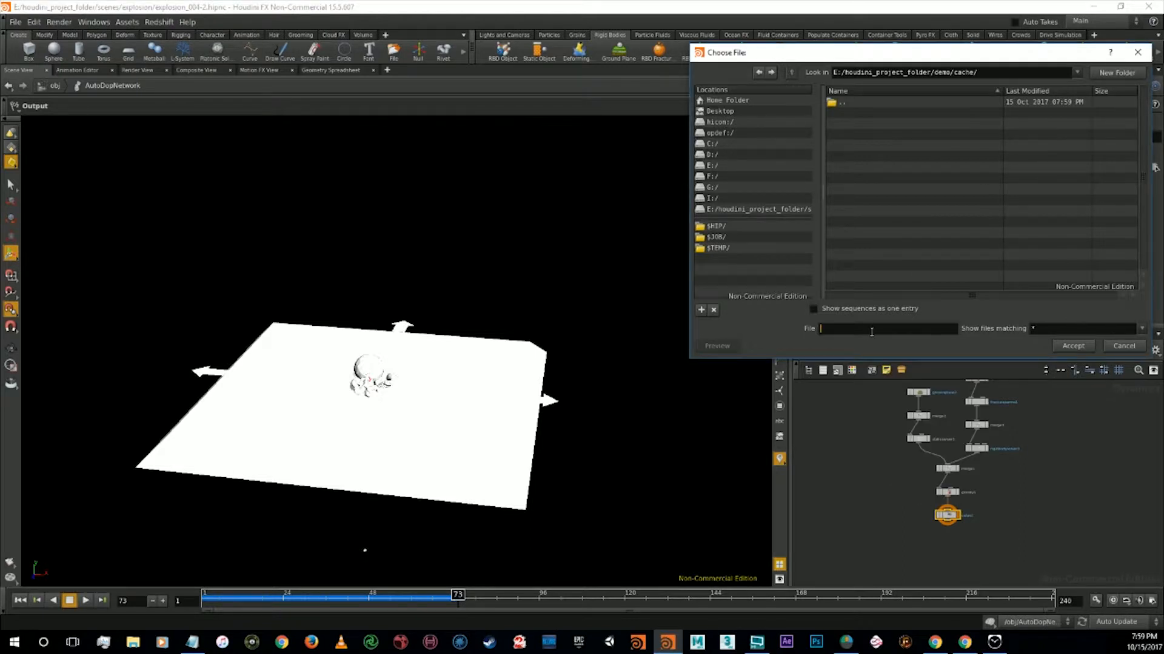
left_click_drag(947, 60, 692, 78)
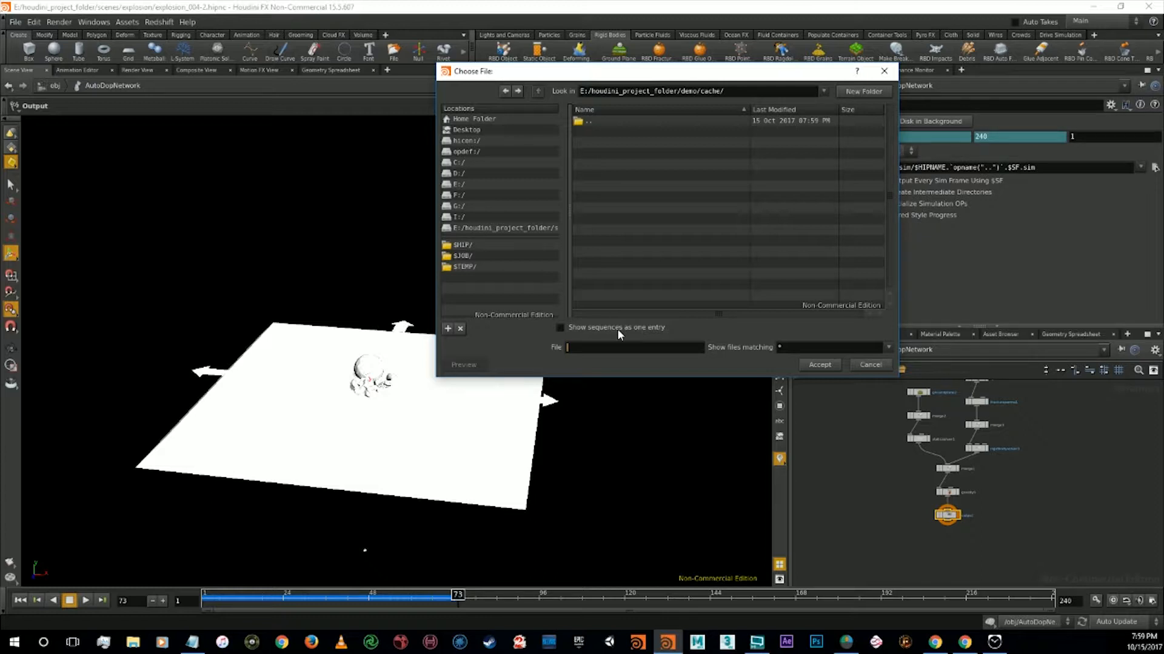
type("shphere")
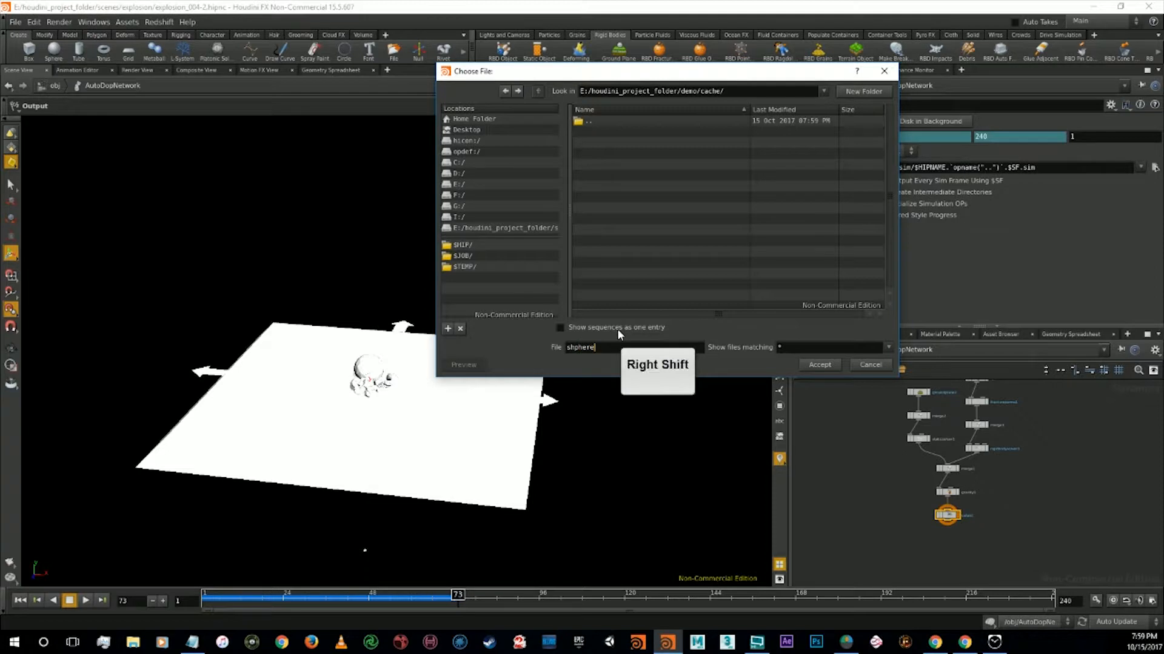
type("_fracture")
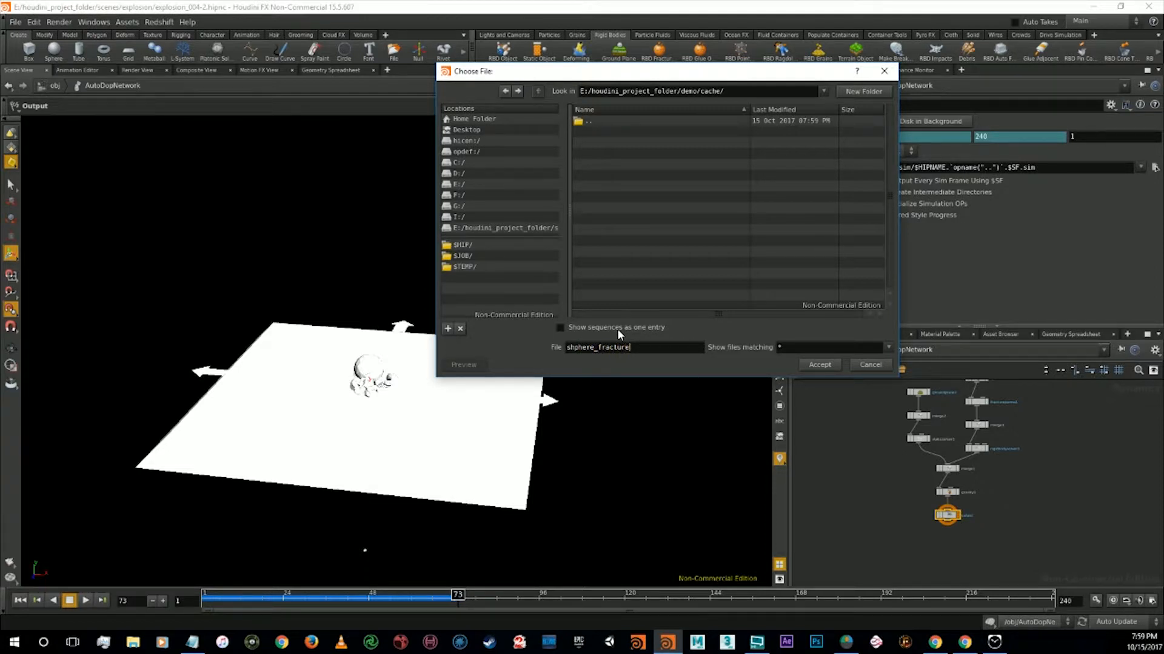
key("shift")
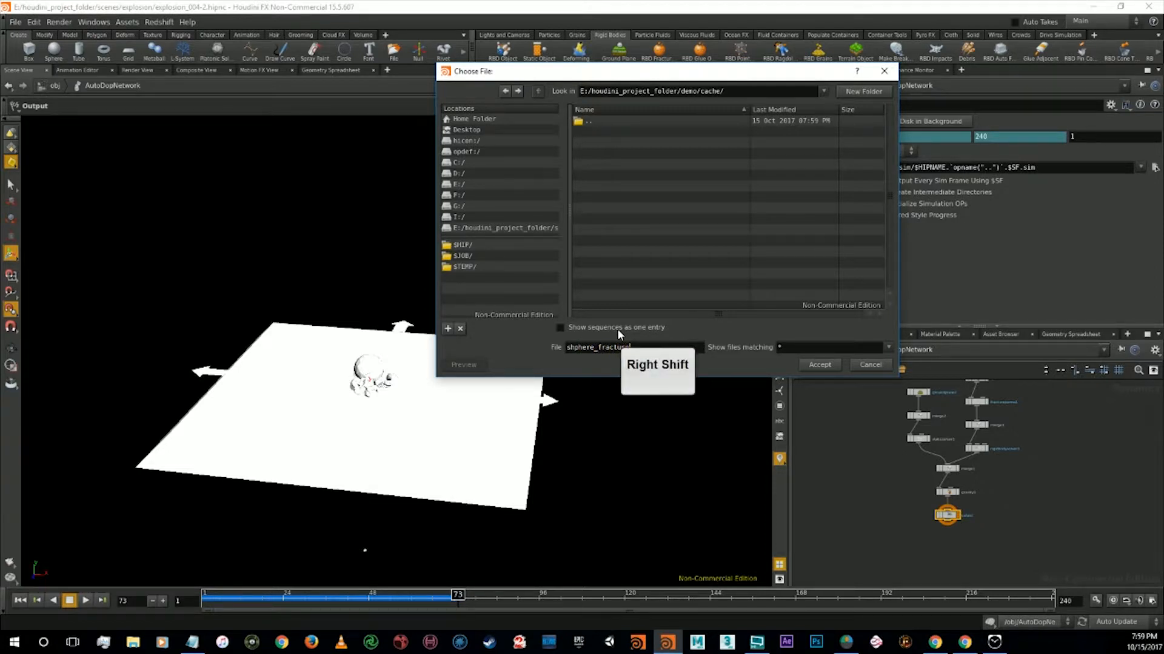
type(".")
type("$SF")
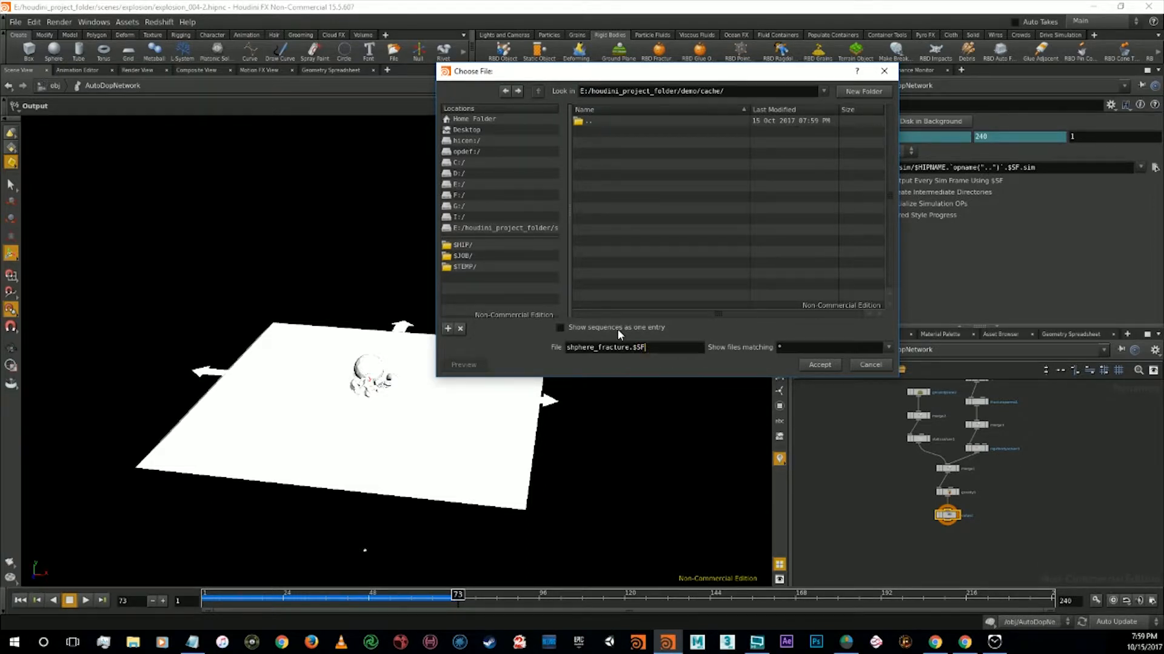
left_click_drag(658, 348, 639, 371)
left_click(653, 350)
type(".sim")
left_click(820, 365)
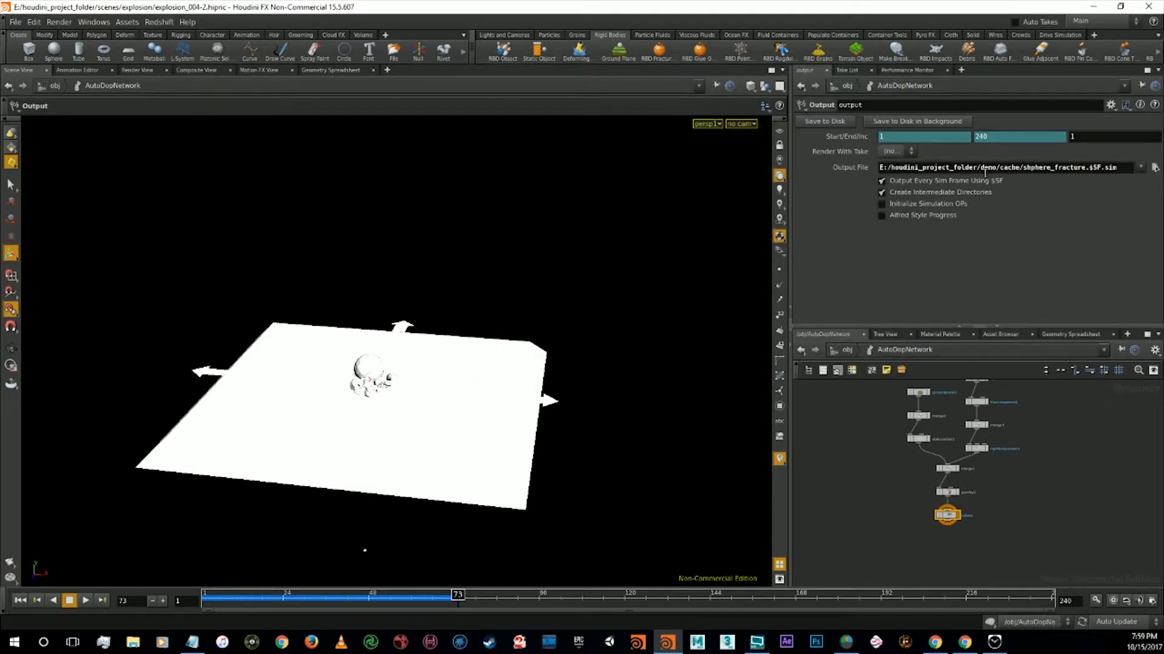
left_click(836, 123)
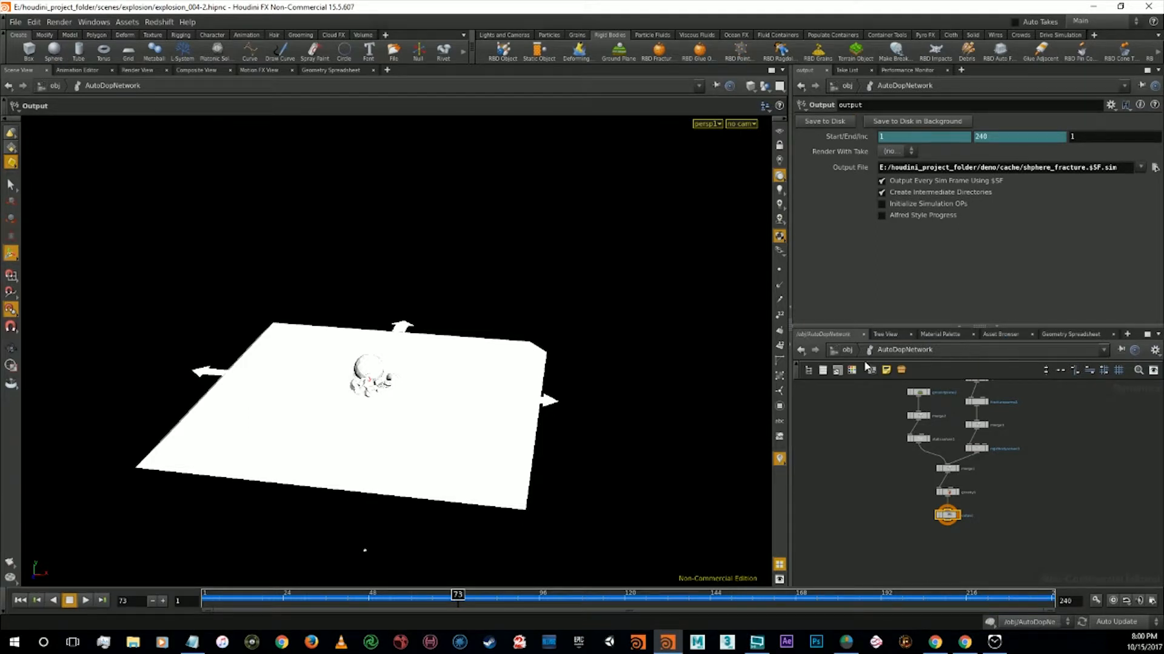
Add a File Cache node below the merge node inside the sphere object, connected to the merge and set as displayed
left_click(848, 350)
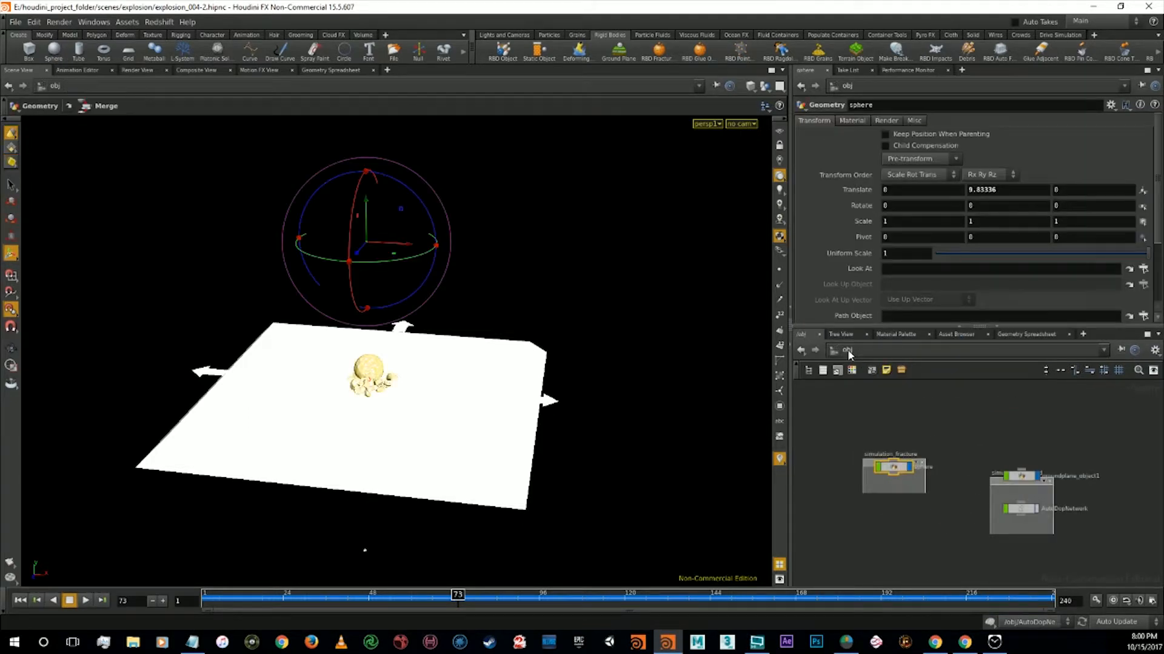
left_click(894, 476)
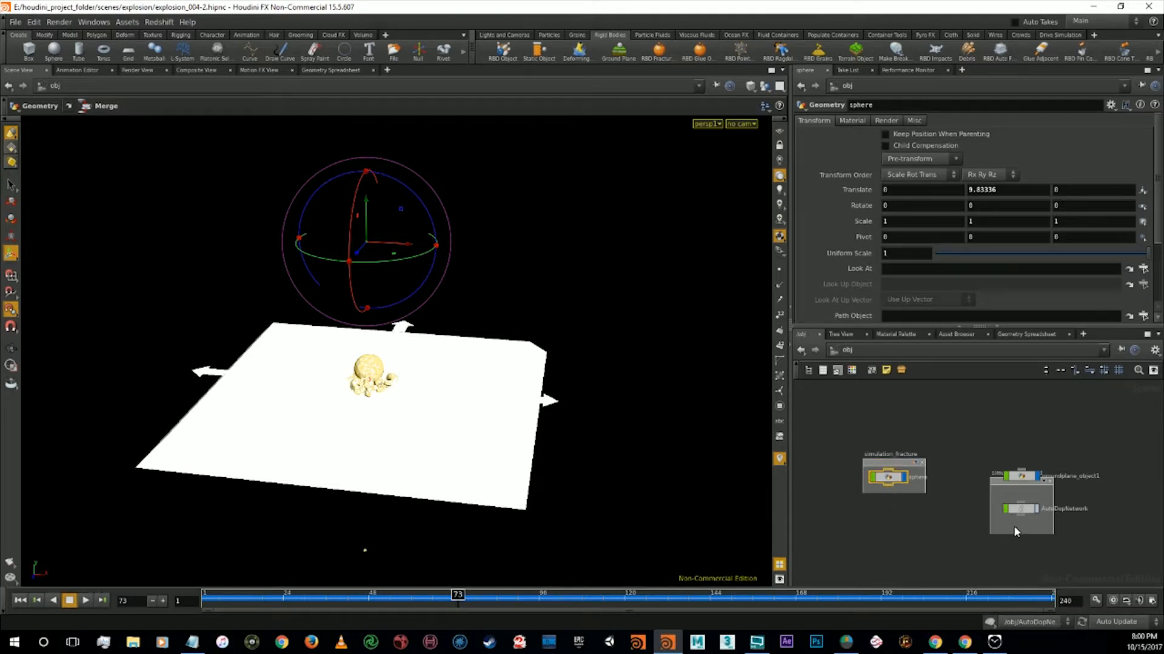
double_click(887, 479)
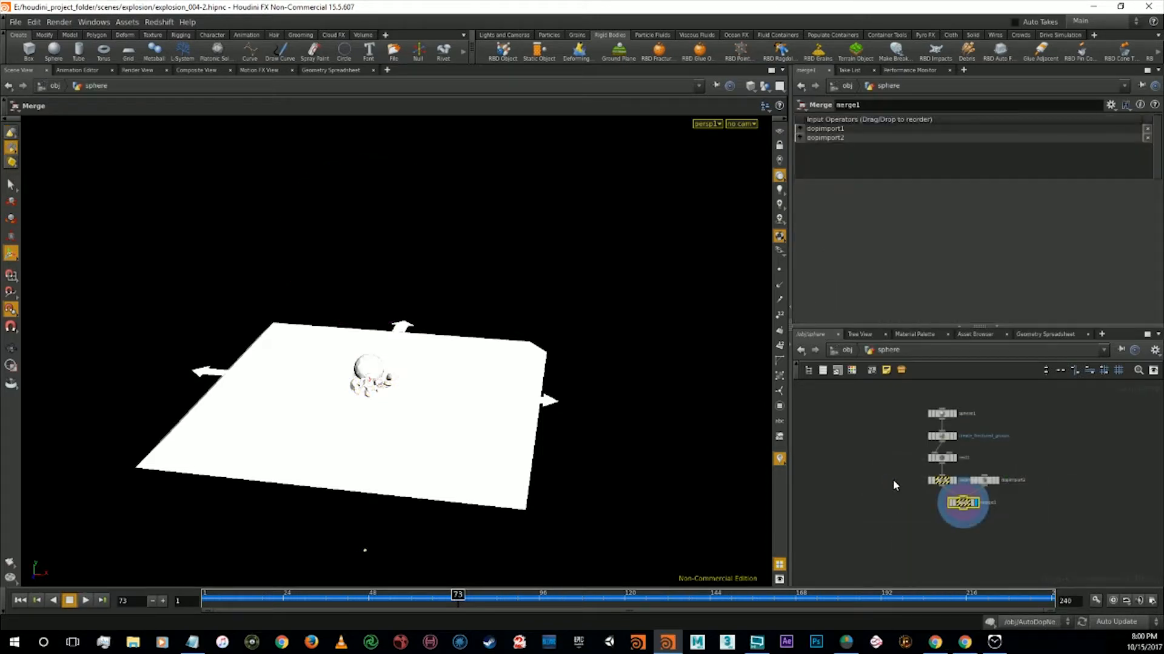
middle_click_drag(1010, 538, 1006, 496)
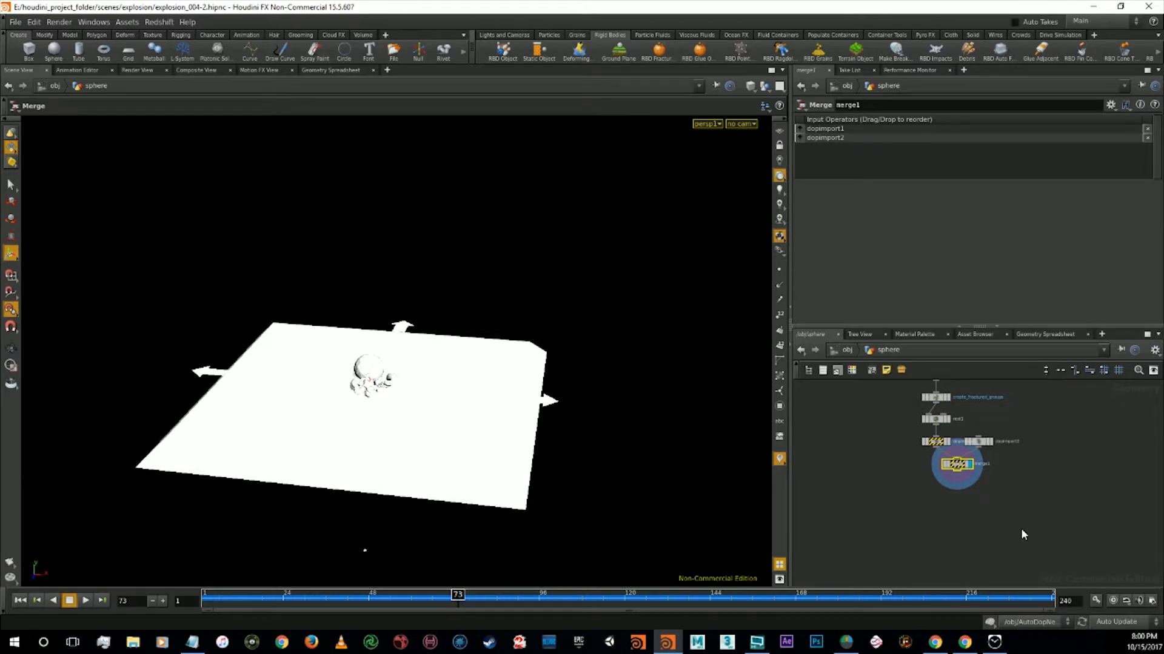
key("Tab")
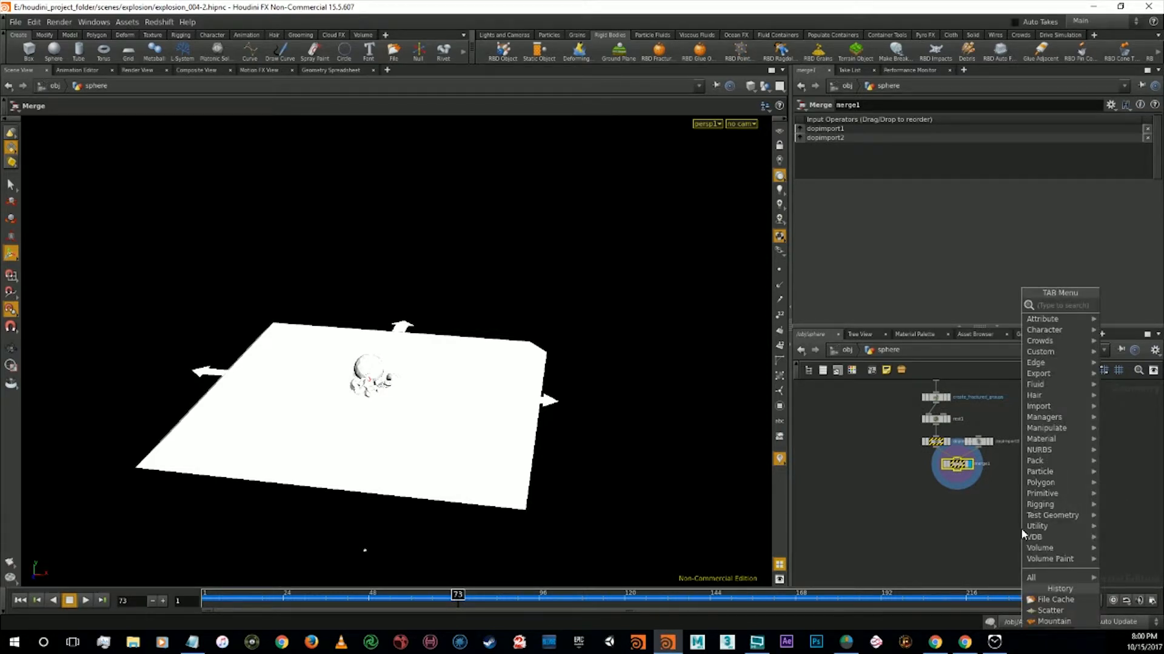
type("file")
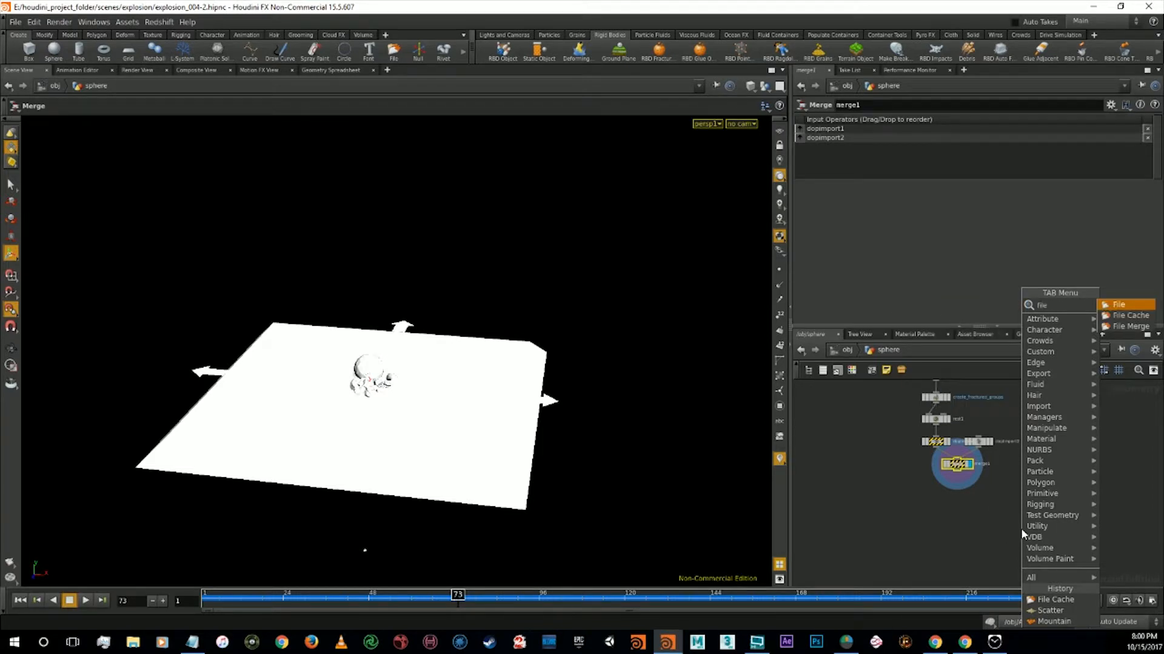
key("Down")
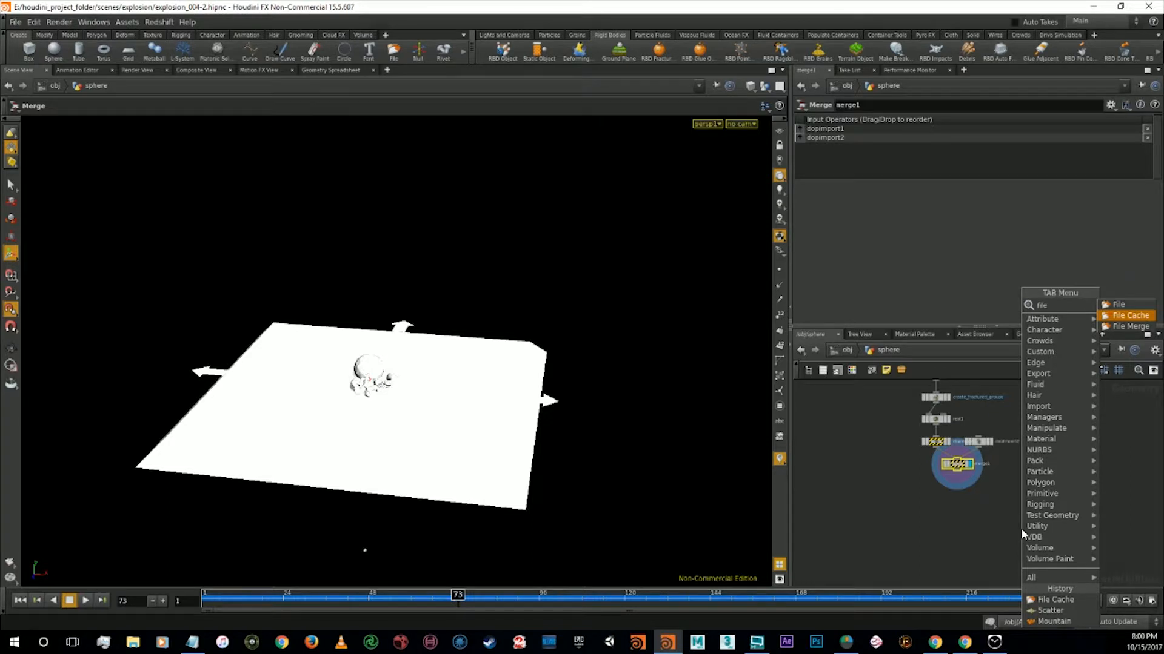
key("Return")
left_click(1021, 529)
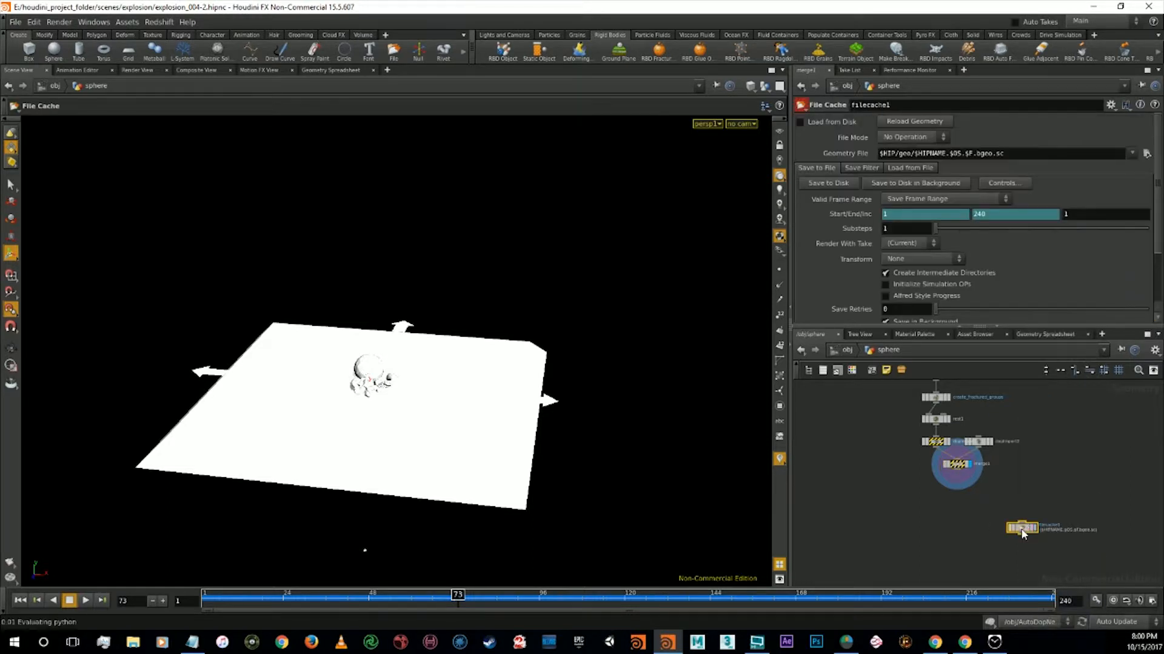
left_click(1023, 533)
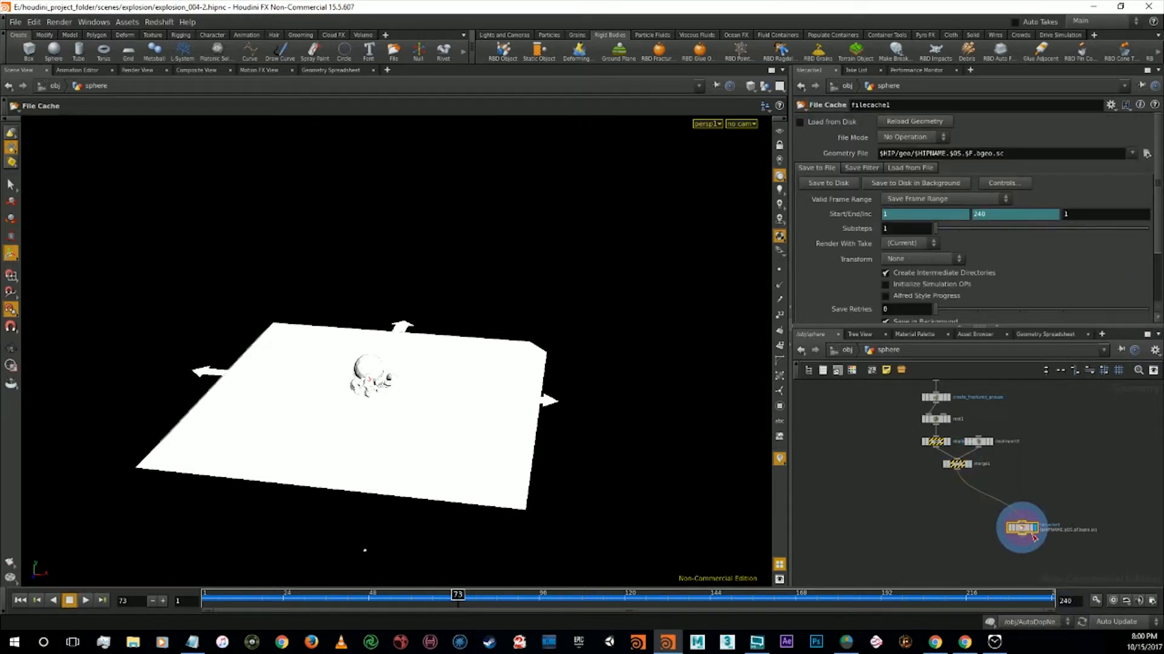
left_click_drag(1025, 537, 982, 536)
Browse to E:/houdini_project_folder/demo/cache for the File Cache's geometry file and begin its name with shpere_fracture
left_click(1146, 153)
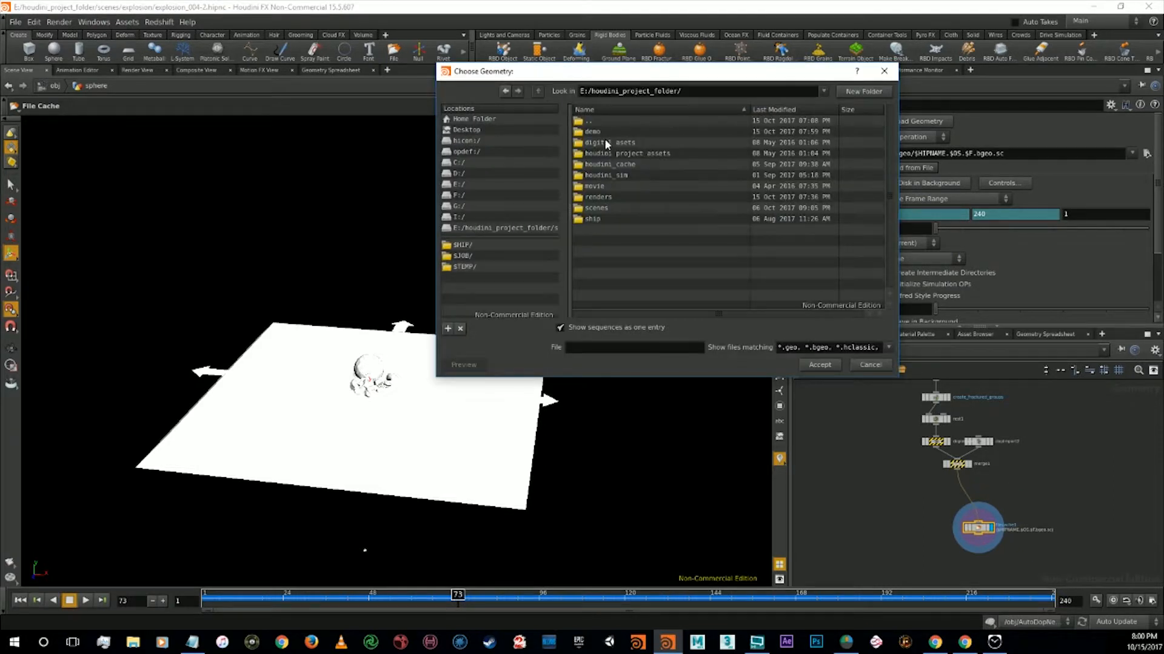
double_click(604, 131)
double_click(605, 131)
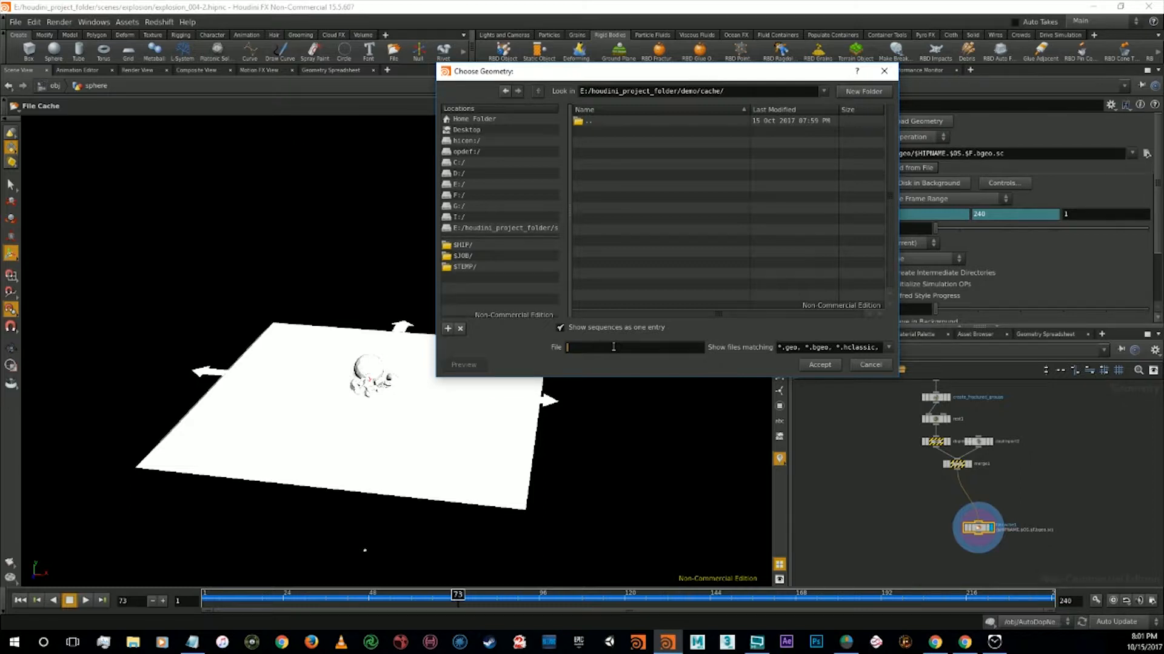
type("sh")
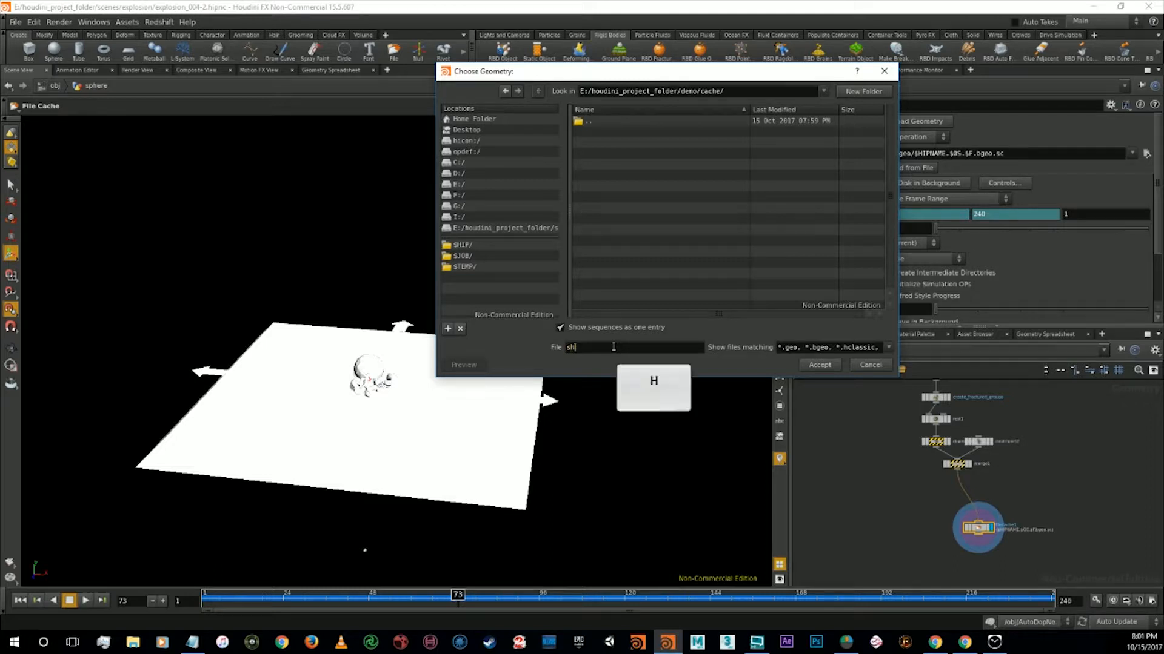
type("pere_")
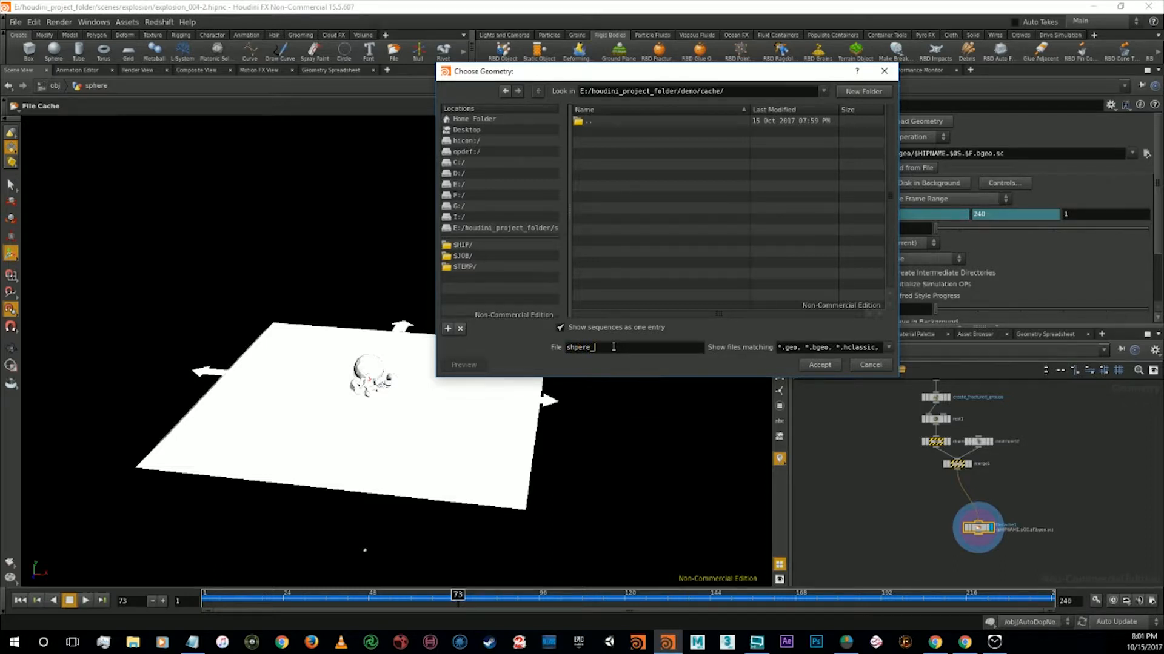
type("fracture.$")
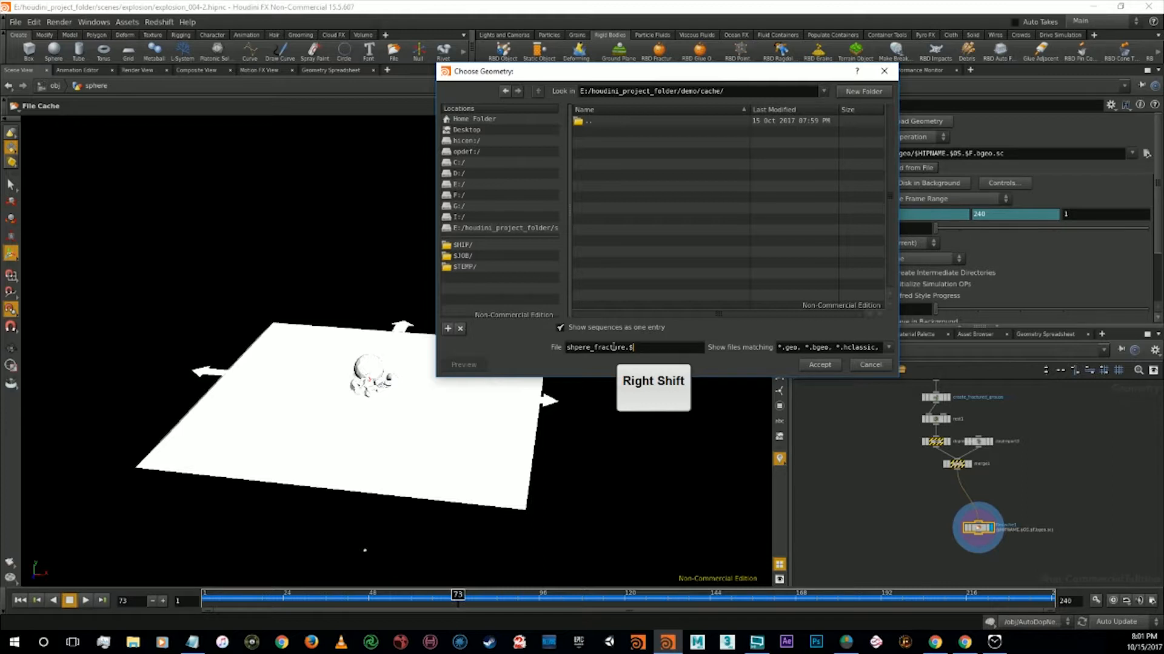
type("OS")
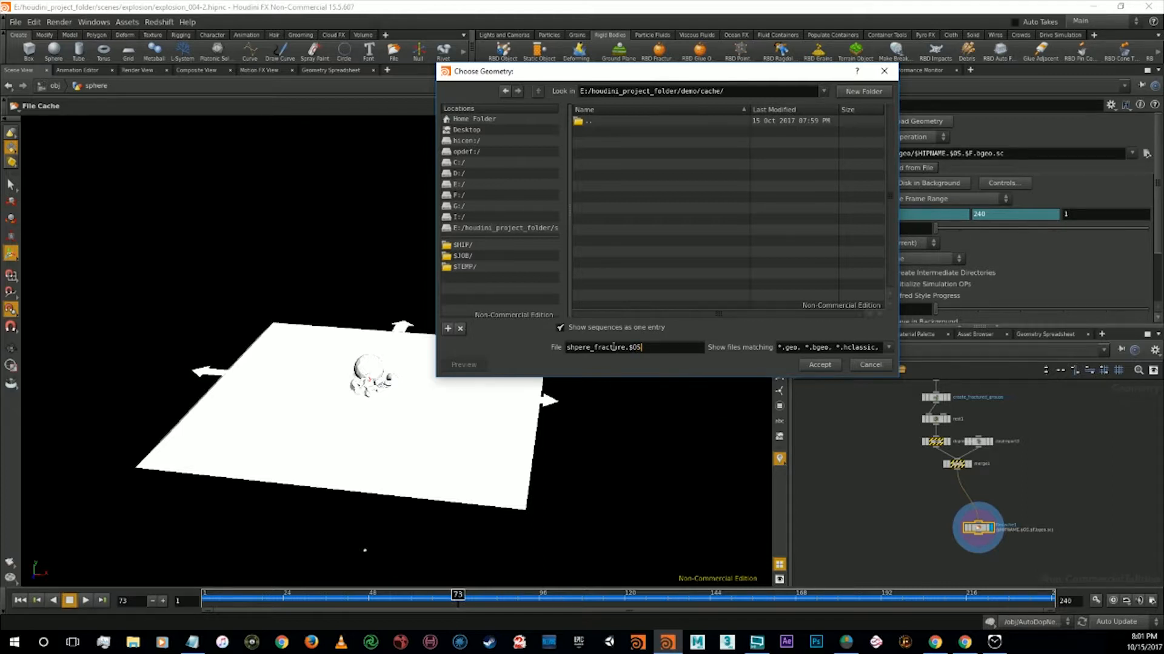
type(".")
key("BackSpace")
key("BackSpace")
key("BackSpace")
key("BackSpace")
Complete the geometry file name as shpere_fracture.$F4.bgeo.sc and save the File Cache's frames to disk
key("shift")
type("$")
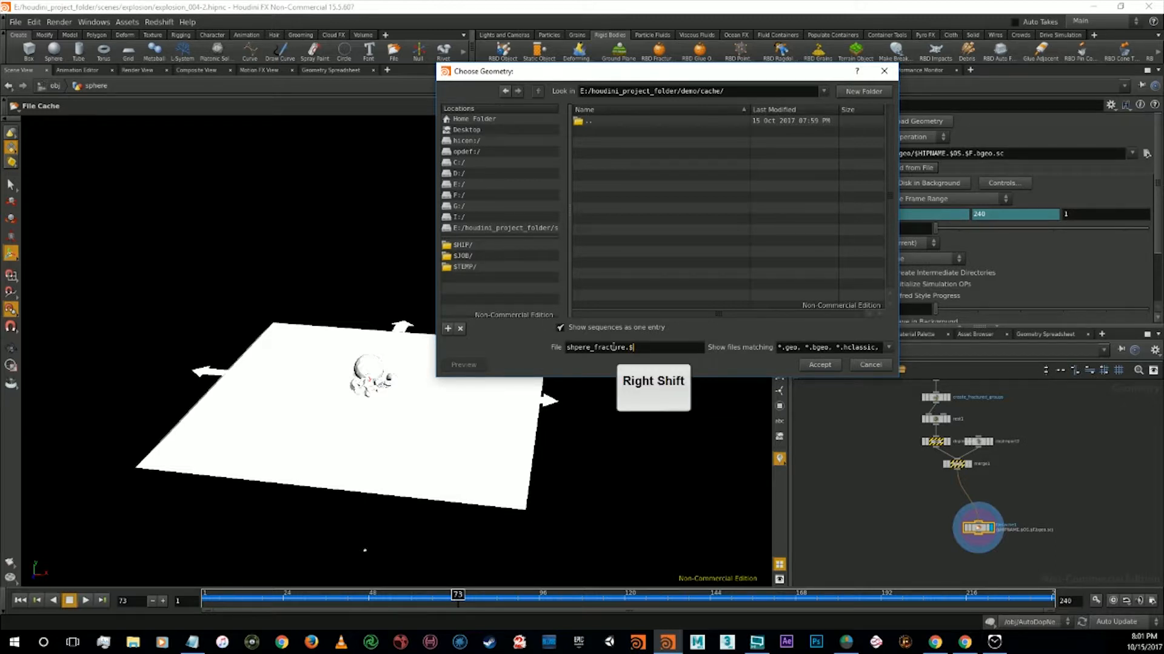
type("F4")
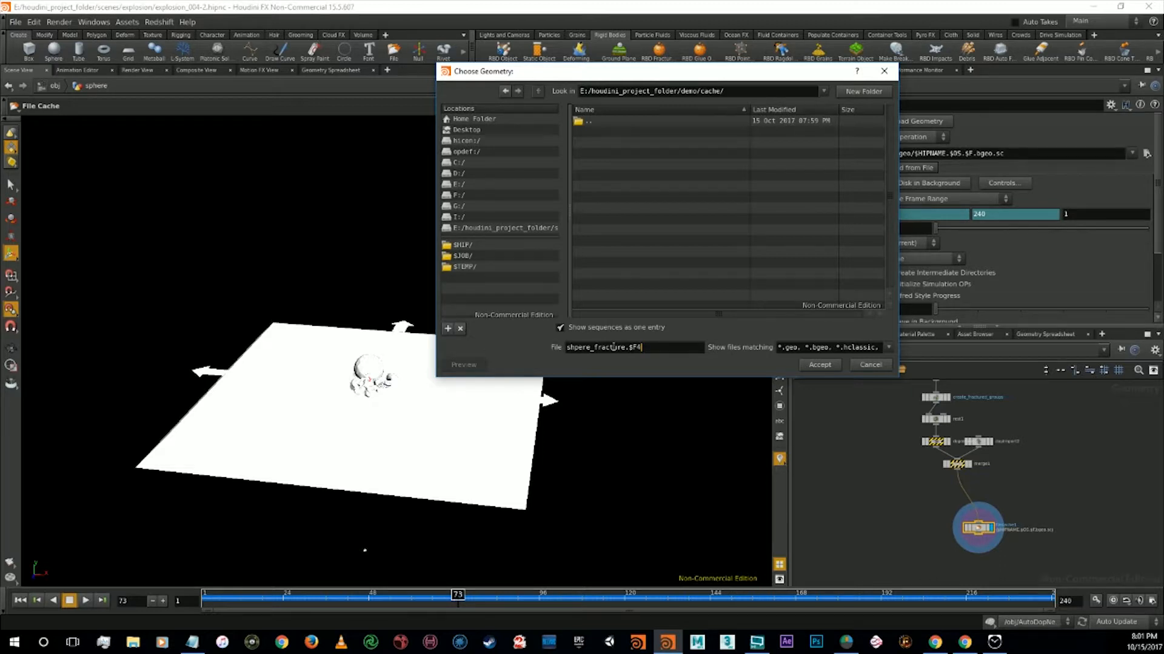
key("BackSpace")
type("4.bgeo.sc")
left_click(821, 369)
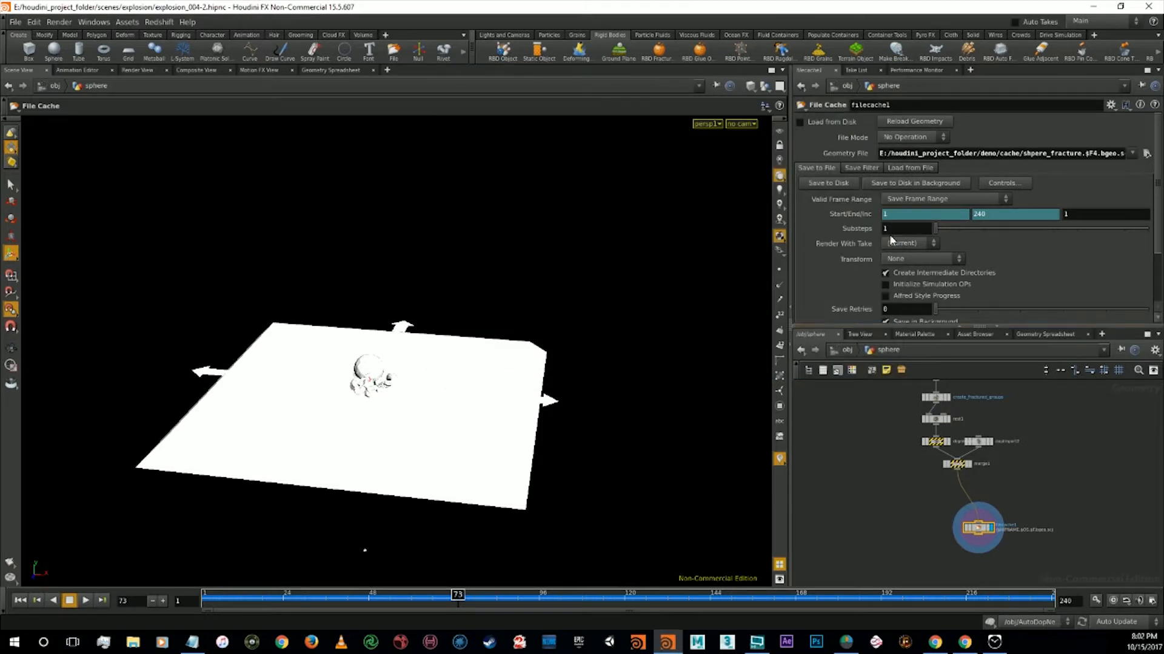
left_click(829, 184)
Check the saved geometry sequence in E:/houdini_project_folder/demo/cache with File Explorer, and return to Houdini's object level
key("super+e")
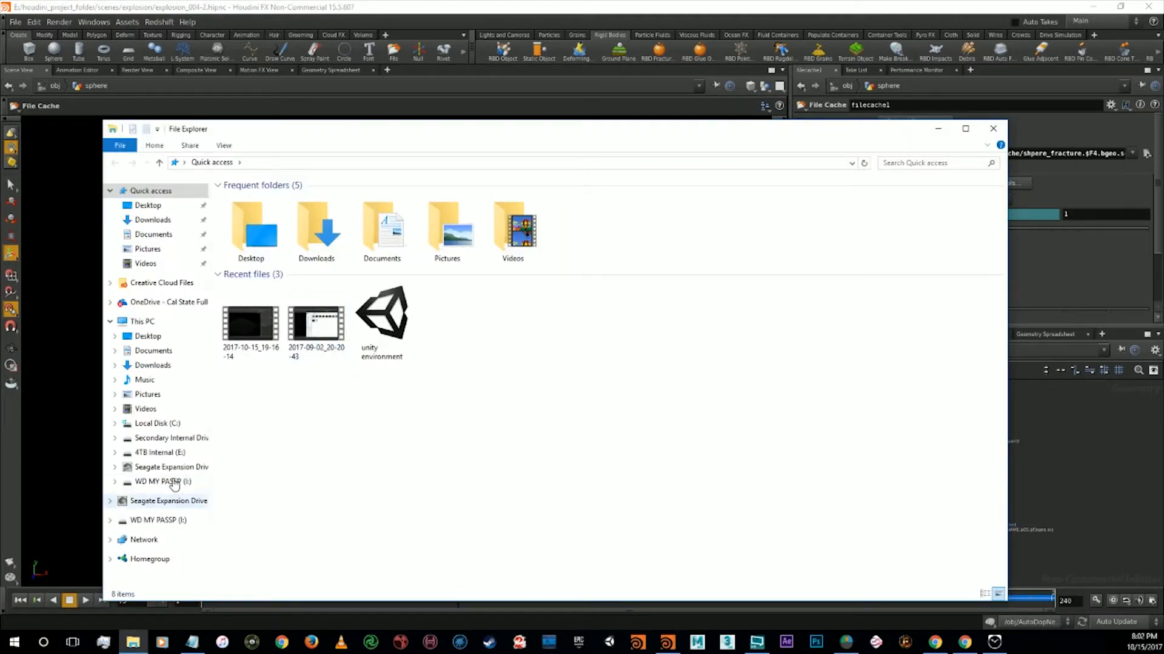
left_click(176, 453)
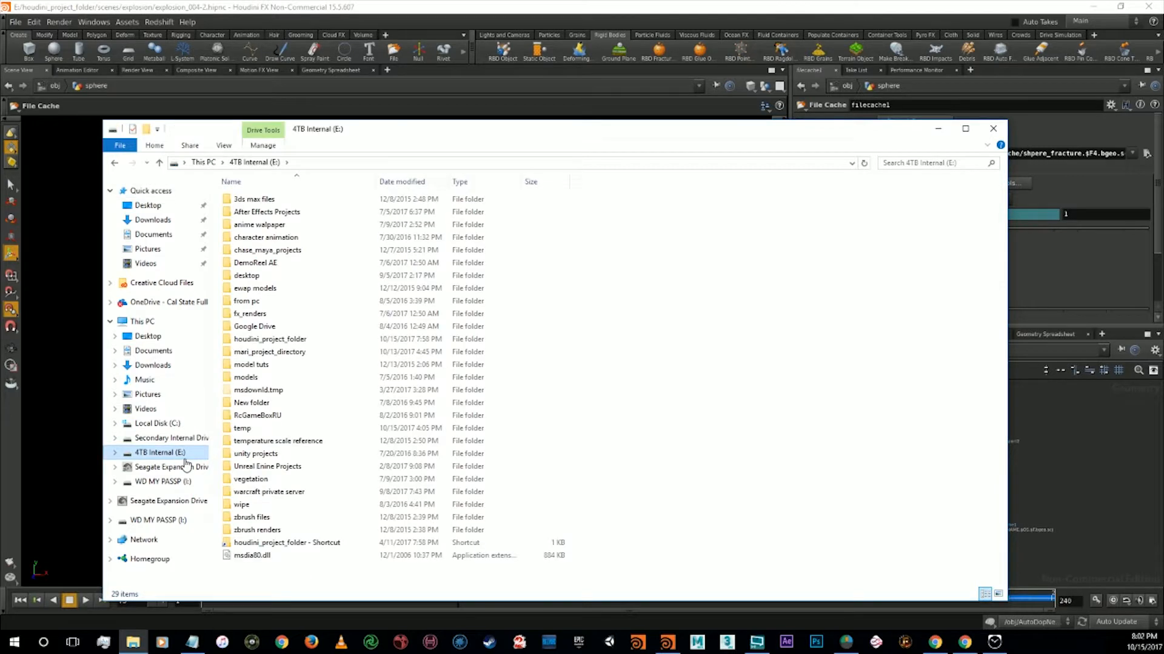
double_click(293, 343)
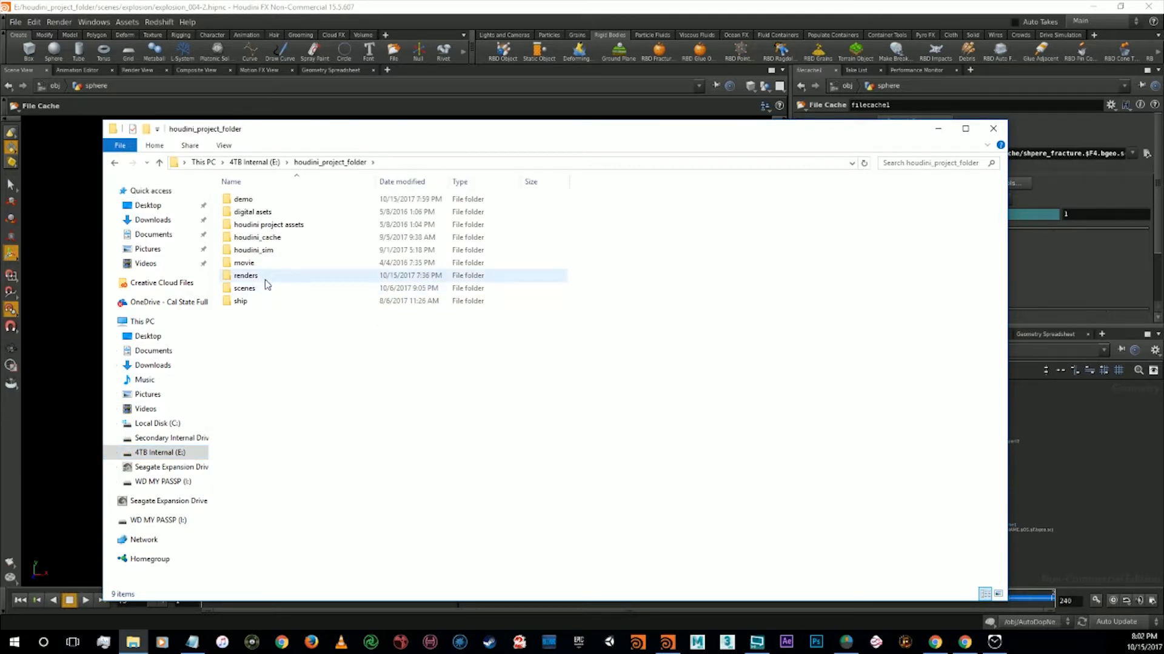
left_click(265, 280)
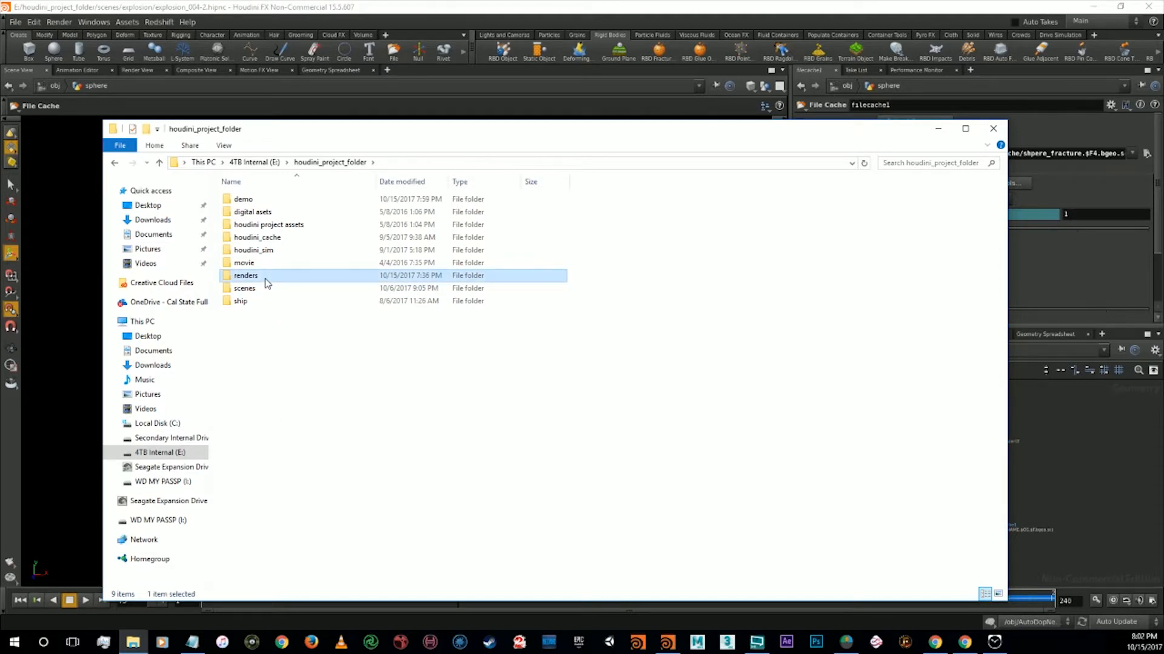
left_click(262, 200)
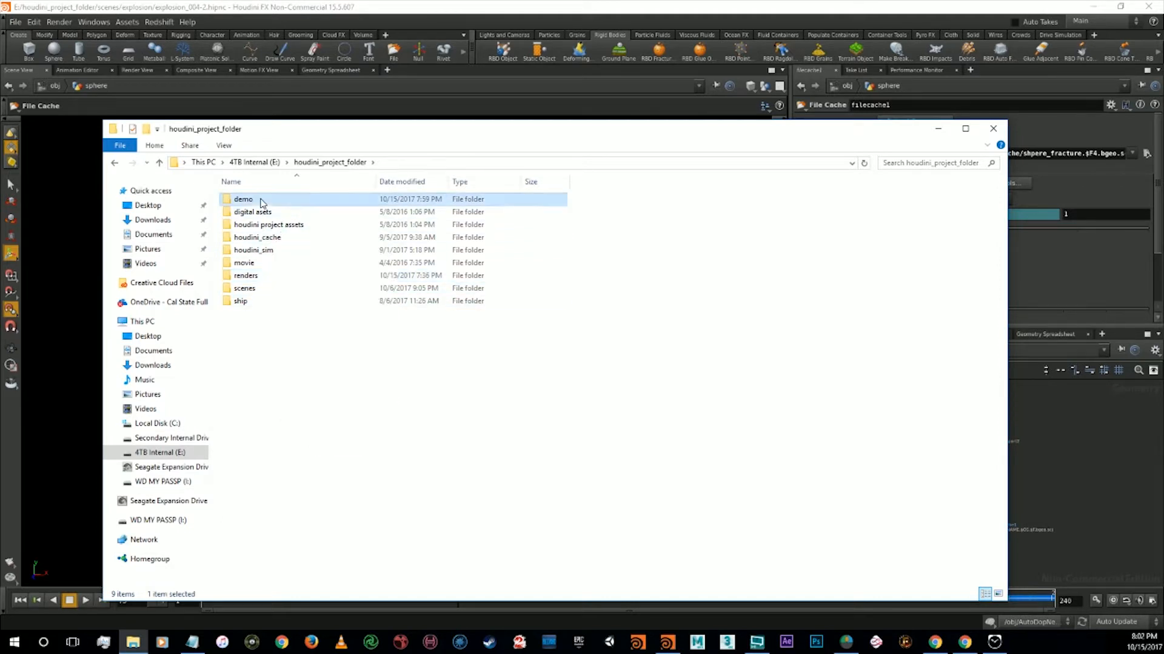
double_click(262, 200)
double_click(260, 200)
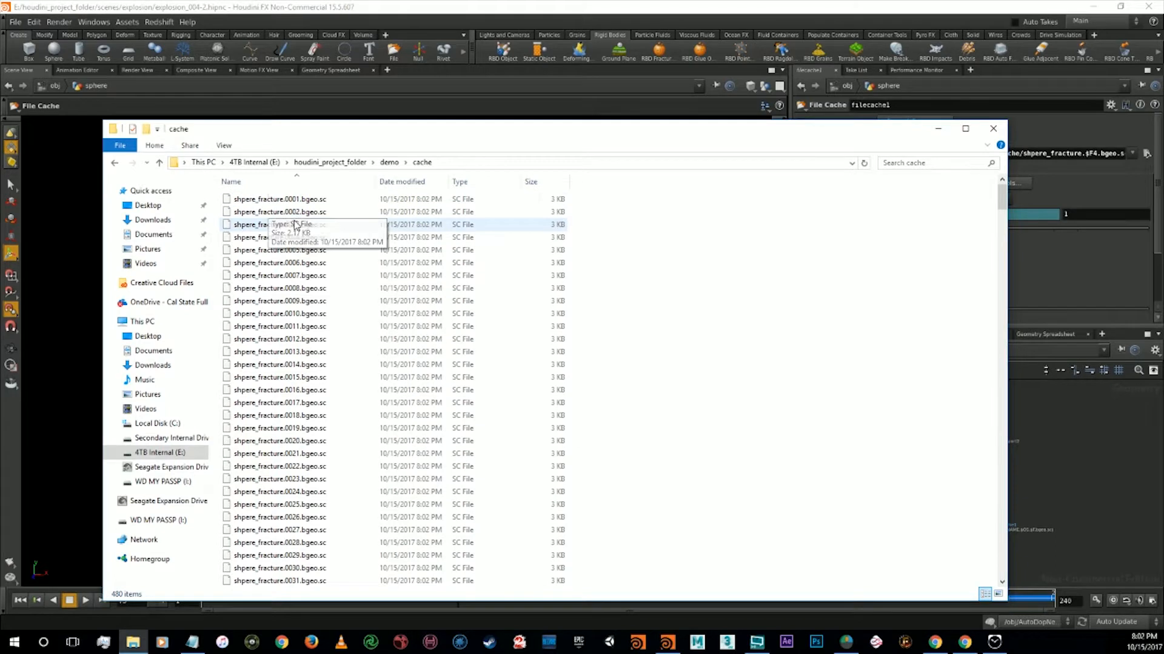
scroll(306, 475, "down", 20)
scroll(313, 476, "down", 18)
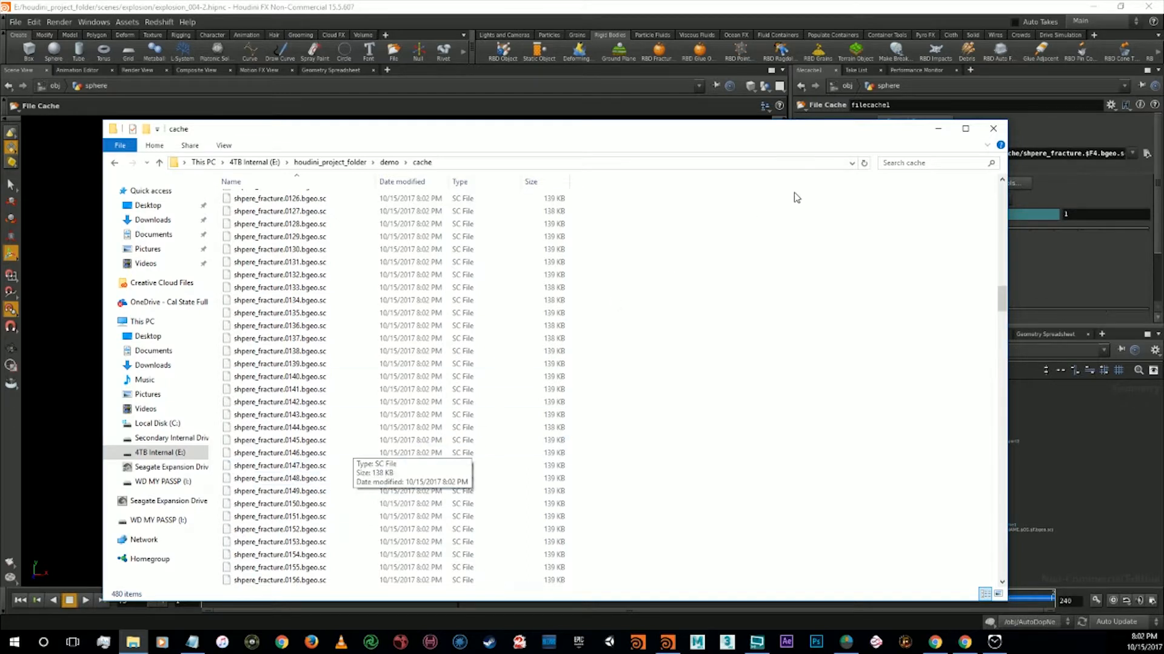
left_click(993, 133)
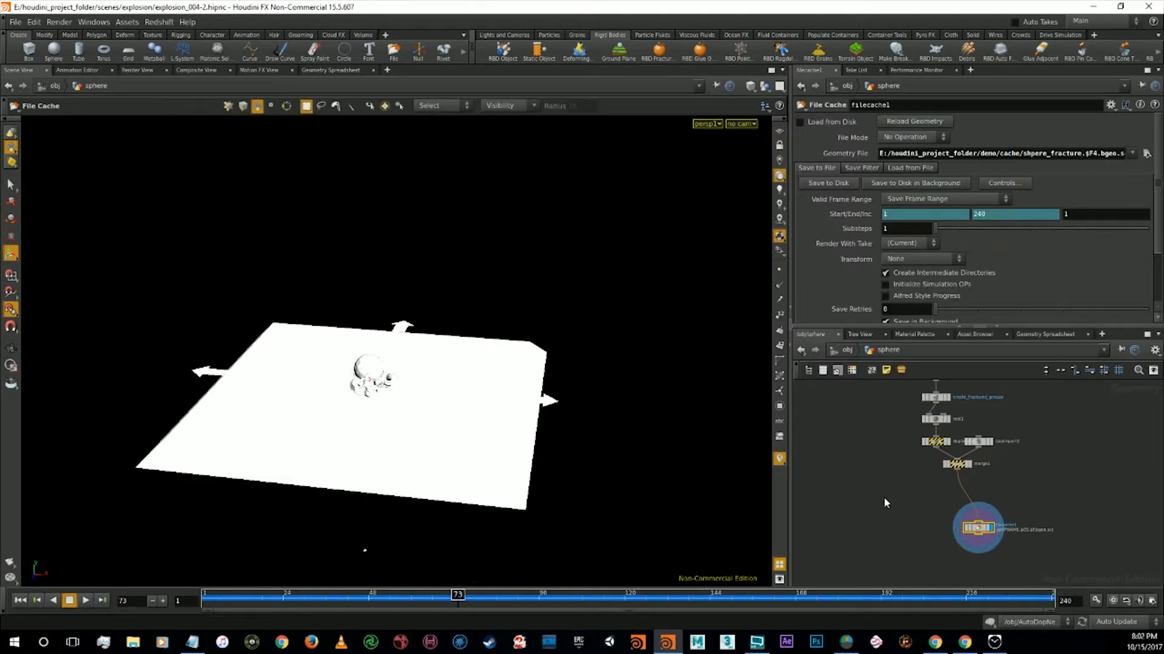
left_click(847, 351)
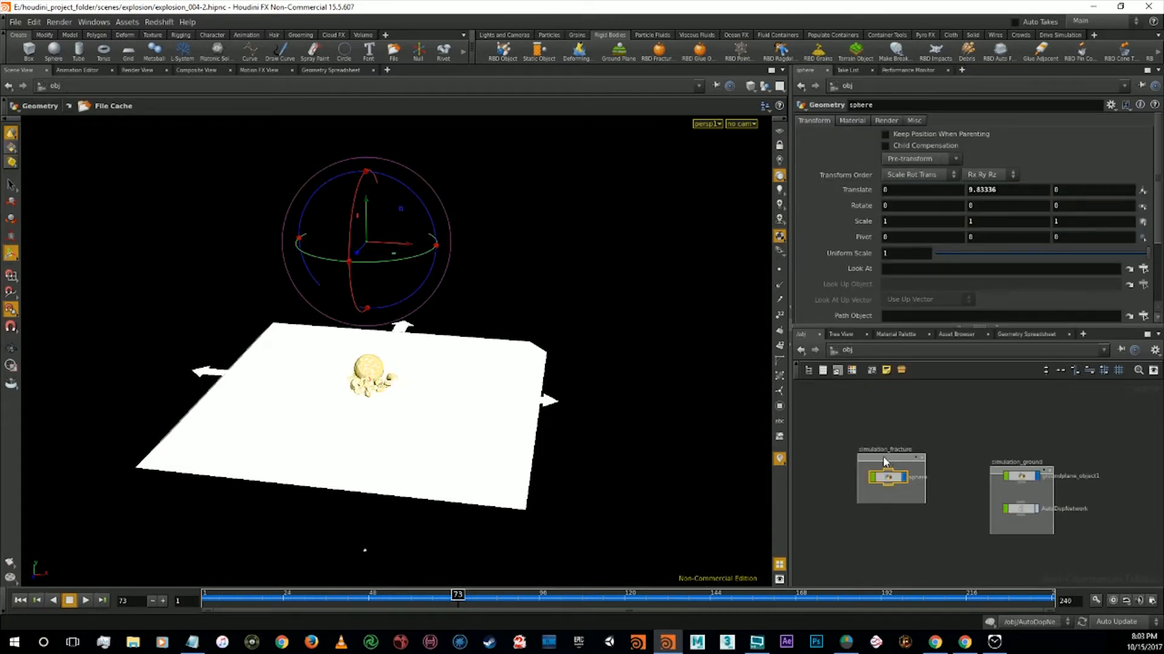
Turn off the display of the sphere and groundplane_object1 objects
left_click(911, 478)
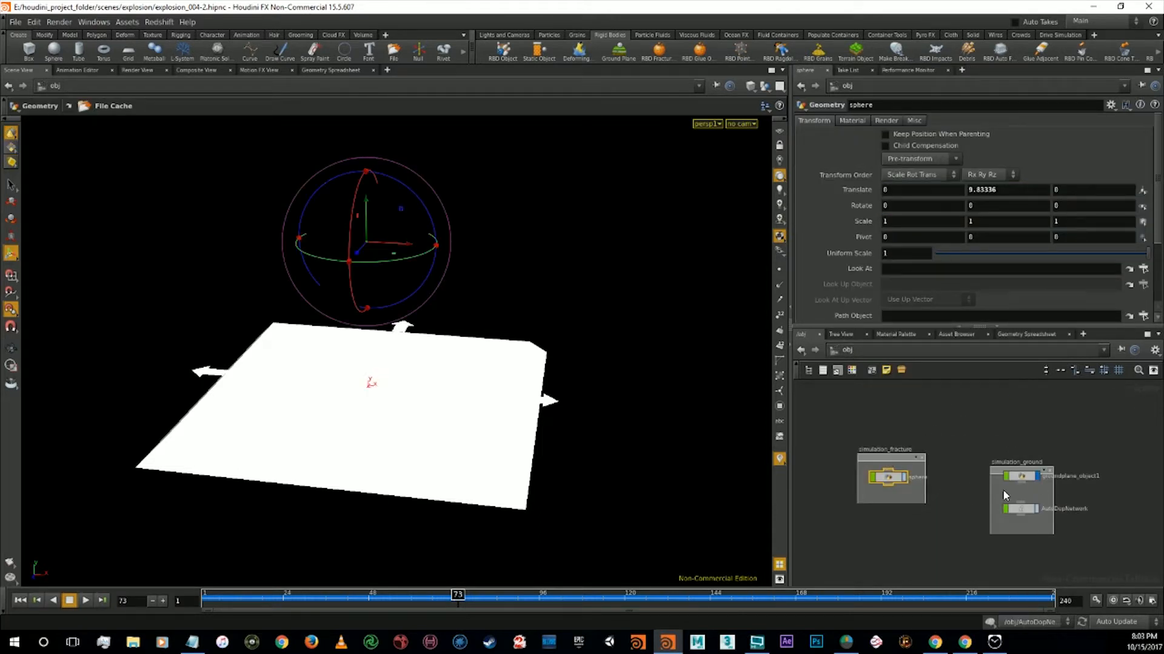
left_click(1037, 476)
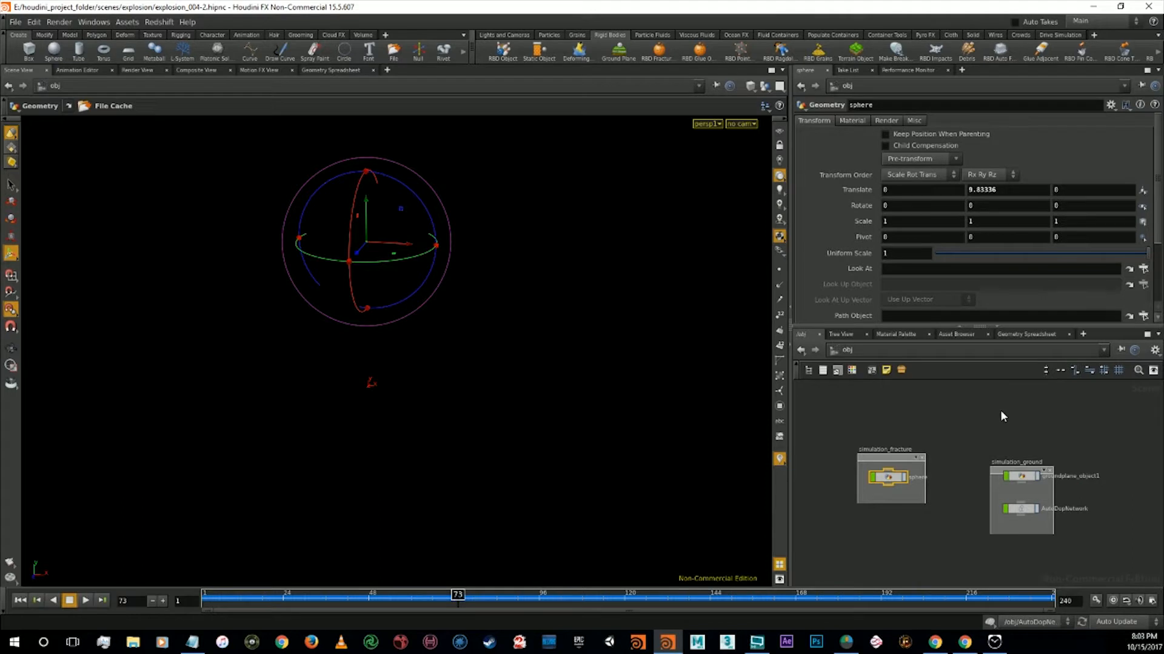
Enable Playback Simulation on AutoDopNetwork and load the shphere_fracture.$SF.sim sequence from E:/houdini_project_folder/demo/cache, showing sequences as one entry
left_click(1020, 509)
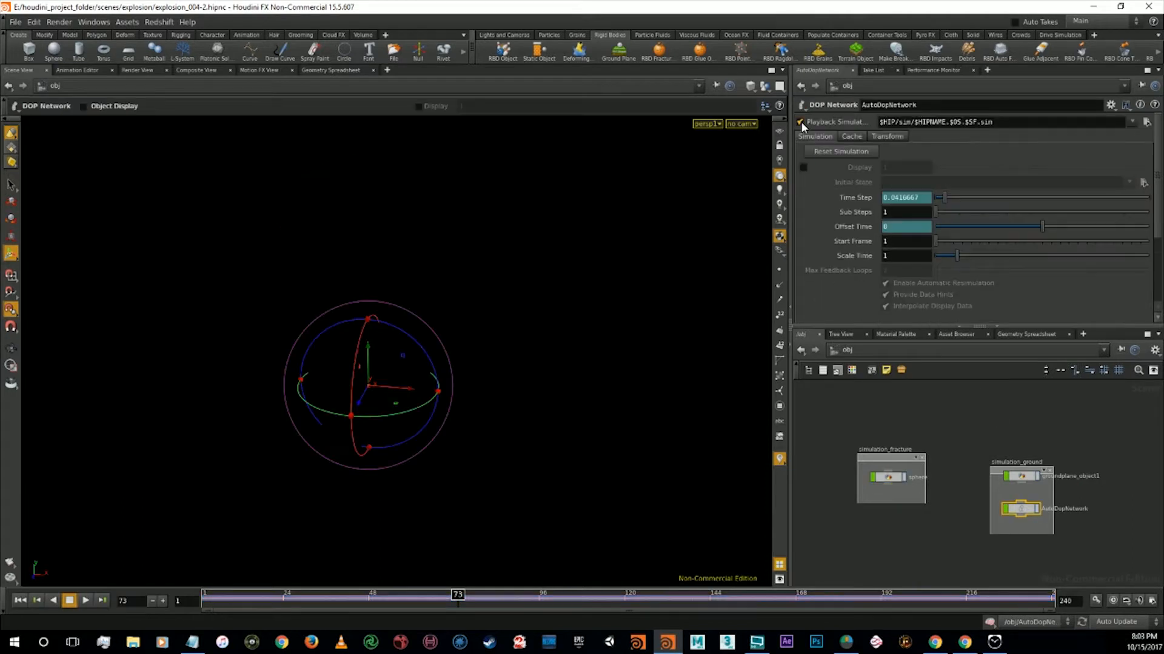
left_click(1146, 122)
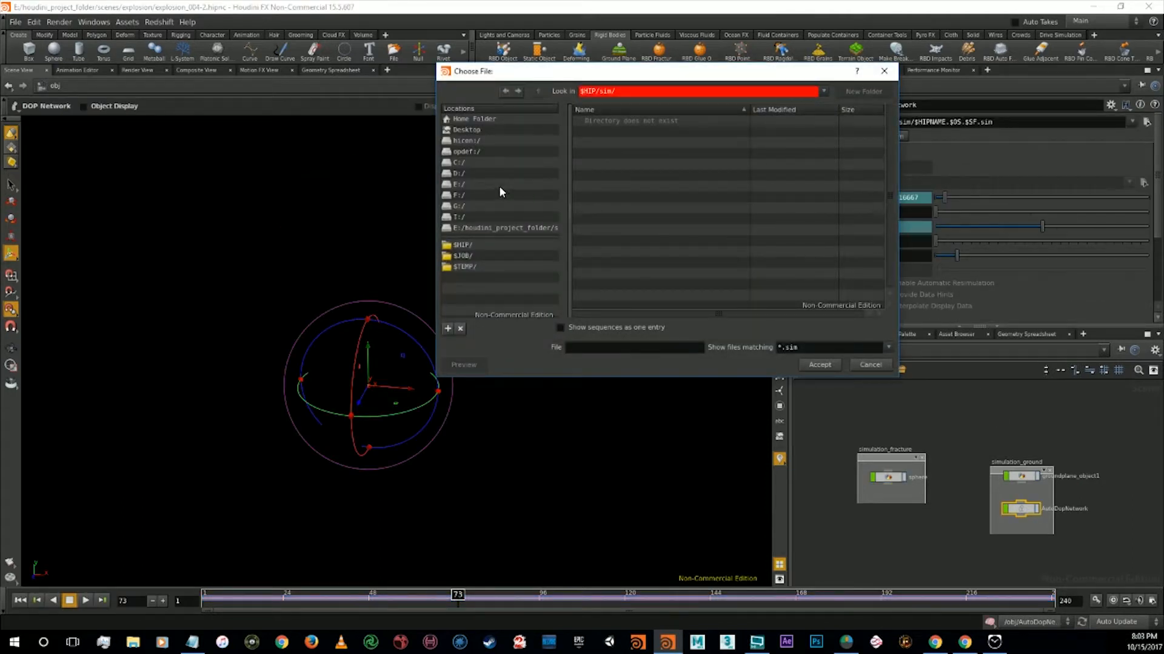
left_click(481, 188)
double_click(628, 252)
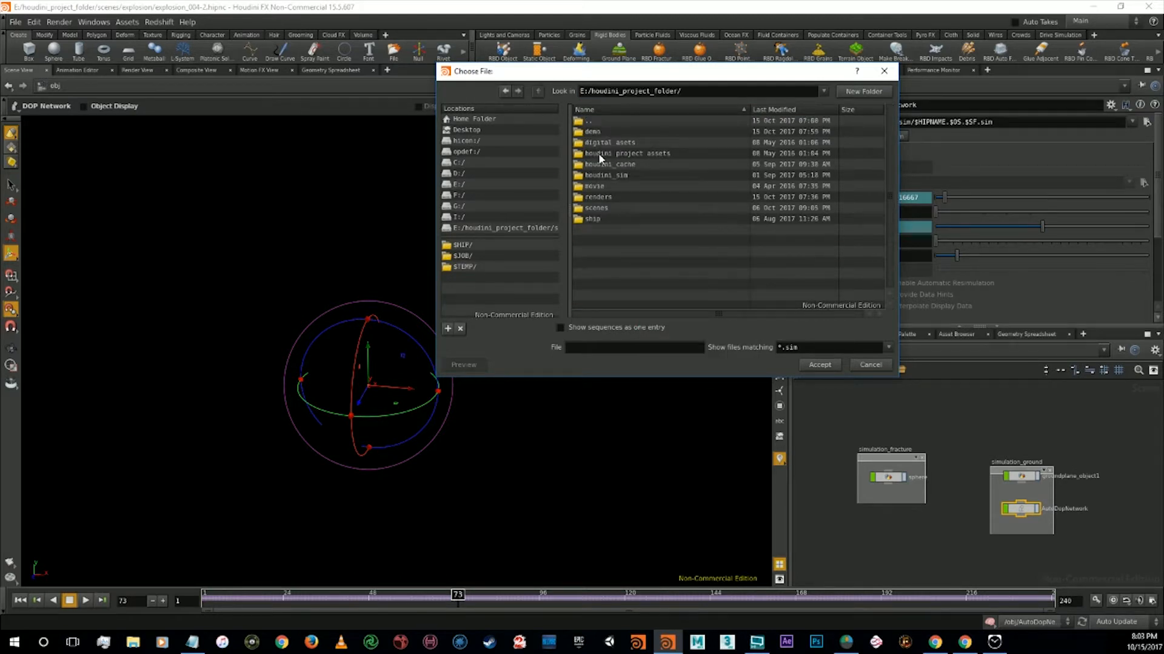
double_click(599, 133)
double_click(598, 132)
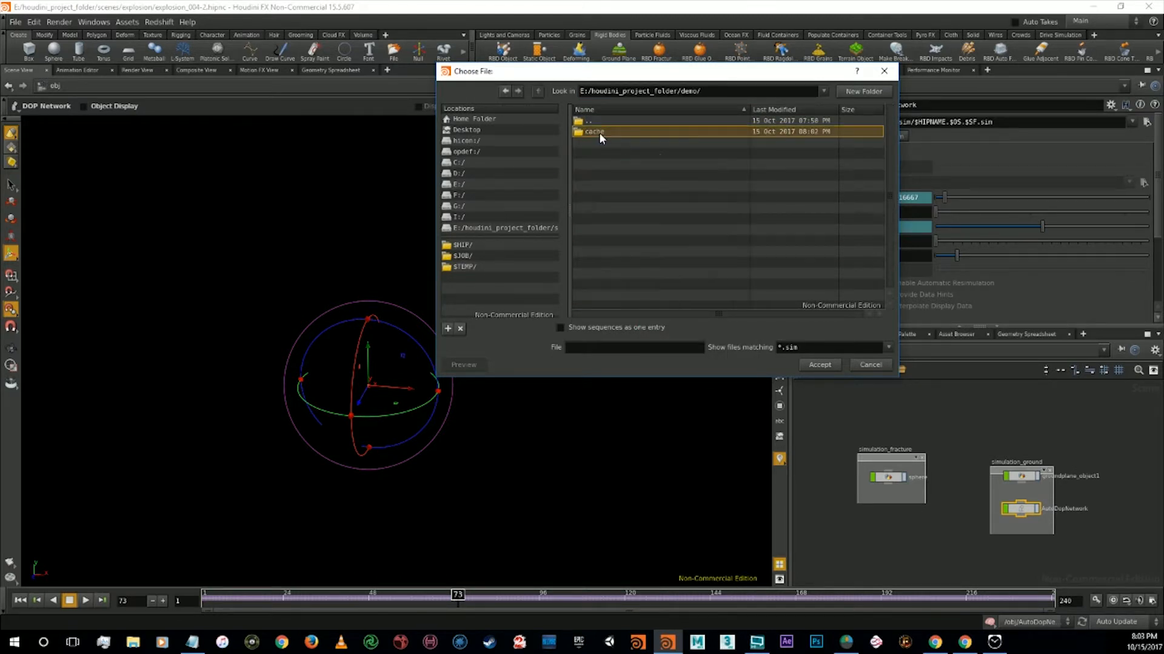
left_click(606, 130)
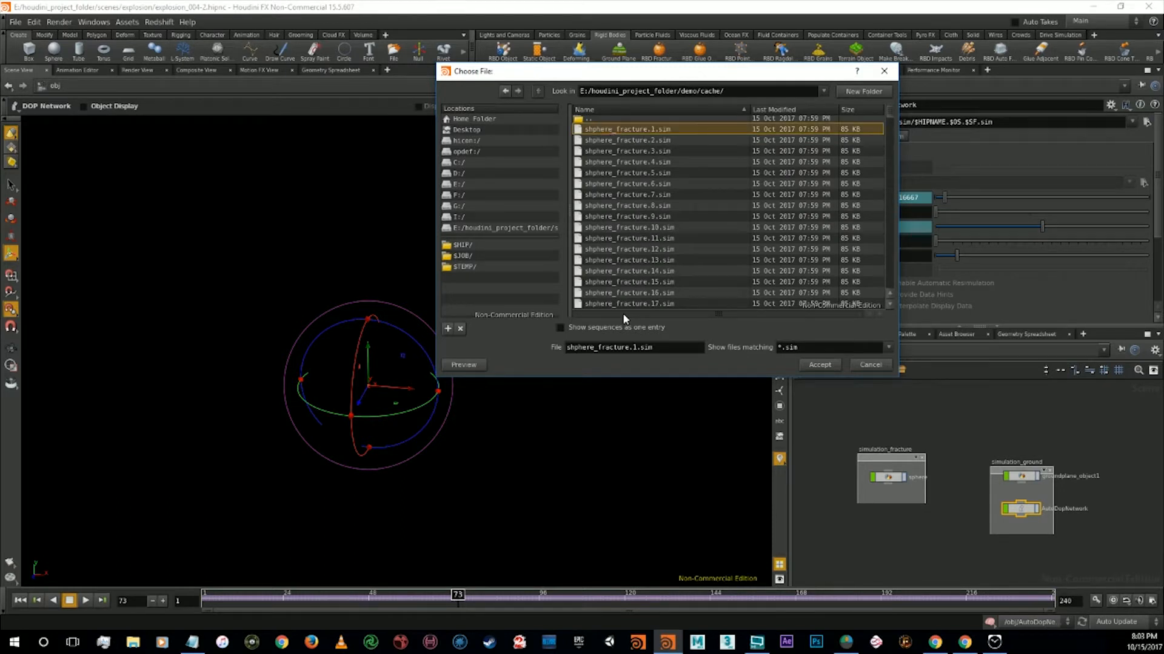
left_click(587, 328)
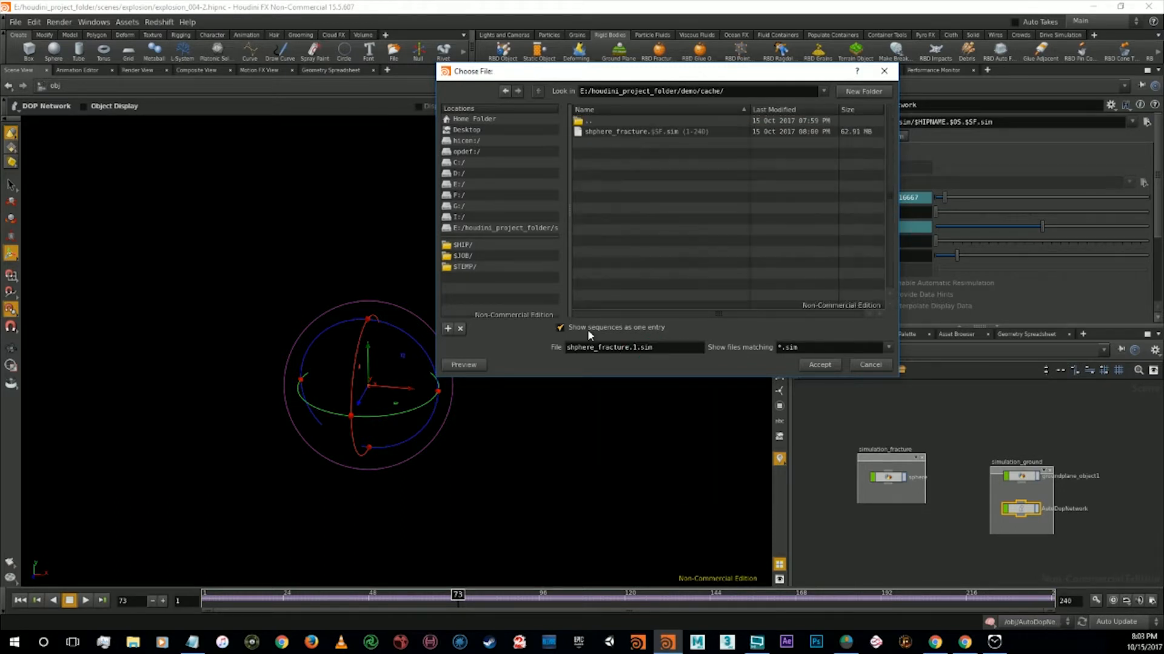
left_click(660, 135)
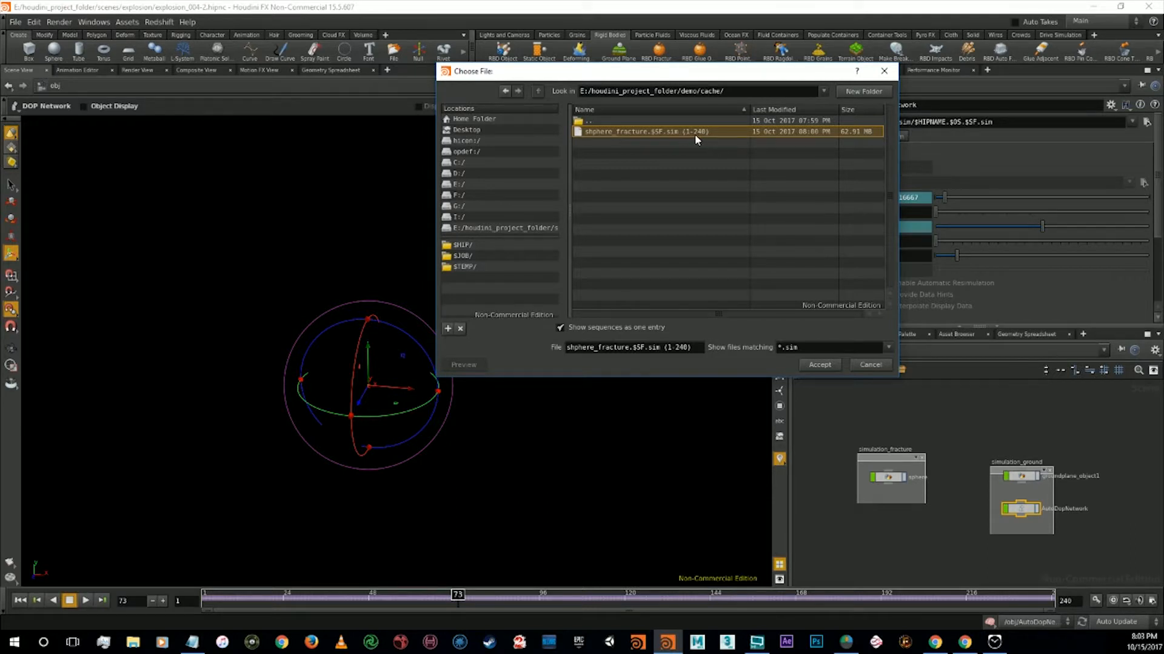
left_click(813, 365)
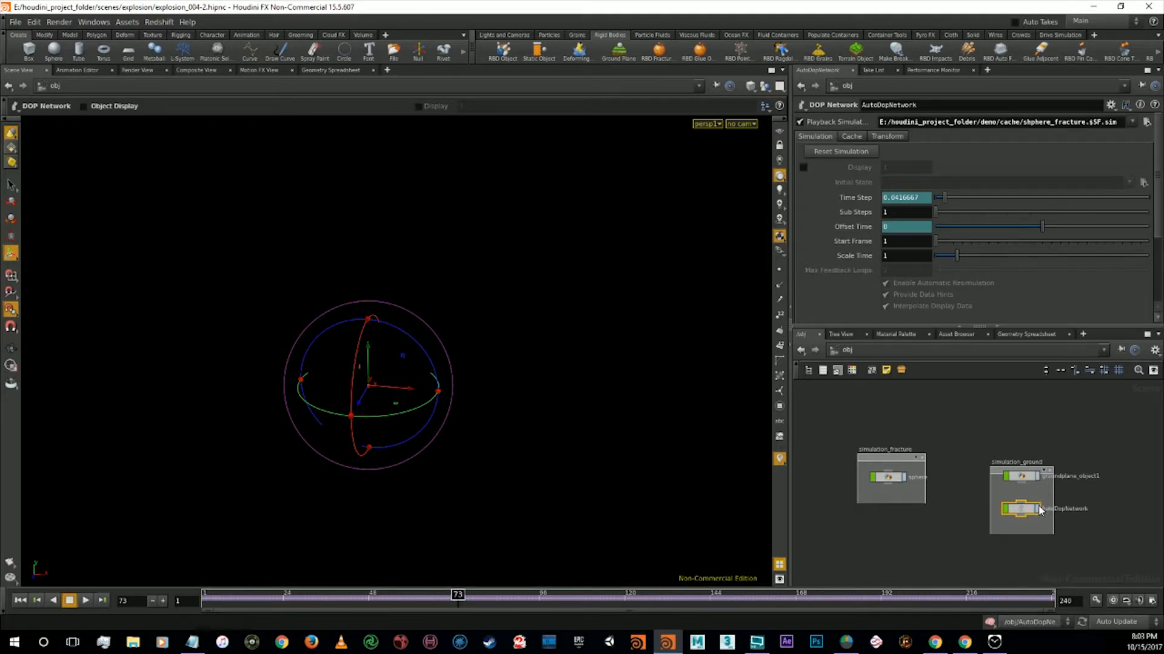
Add a Geometry object at object level and place it directly below the sphere node
left_click(926, 428)
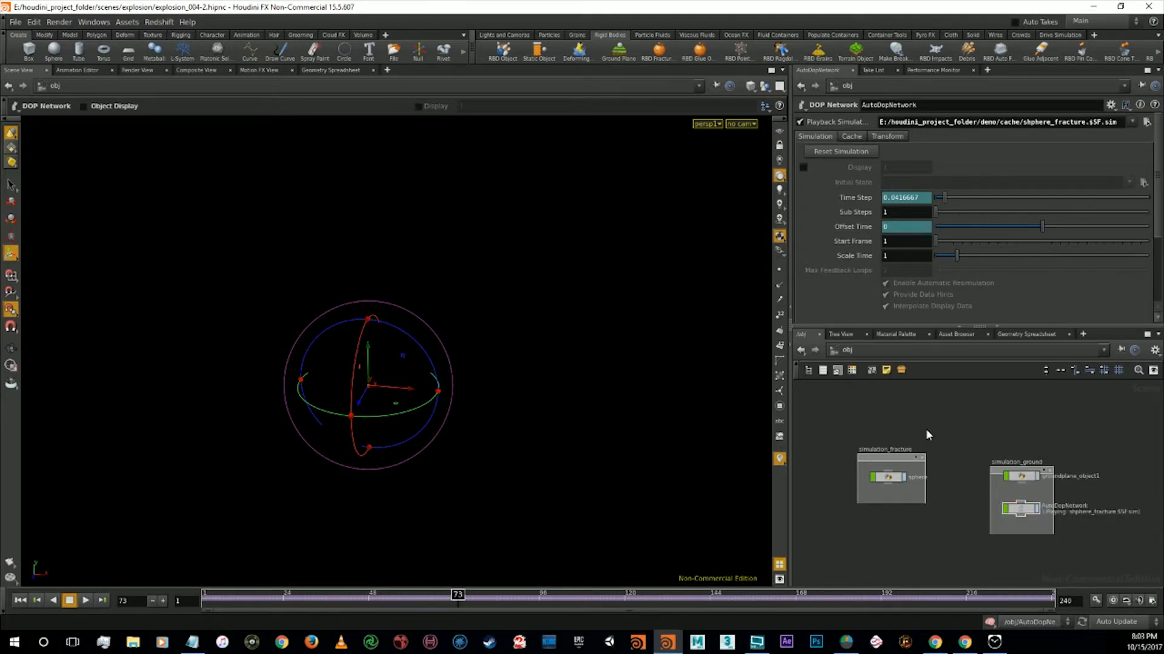
key("Tab")
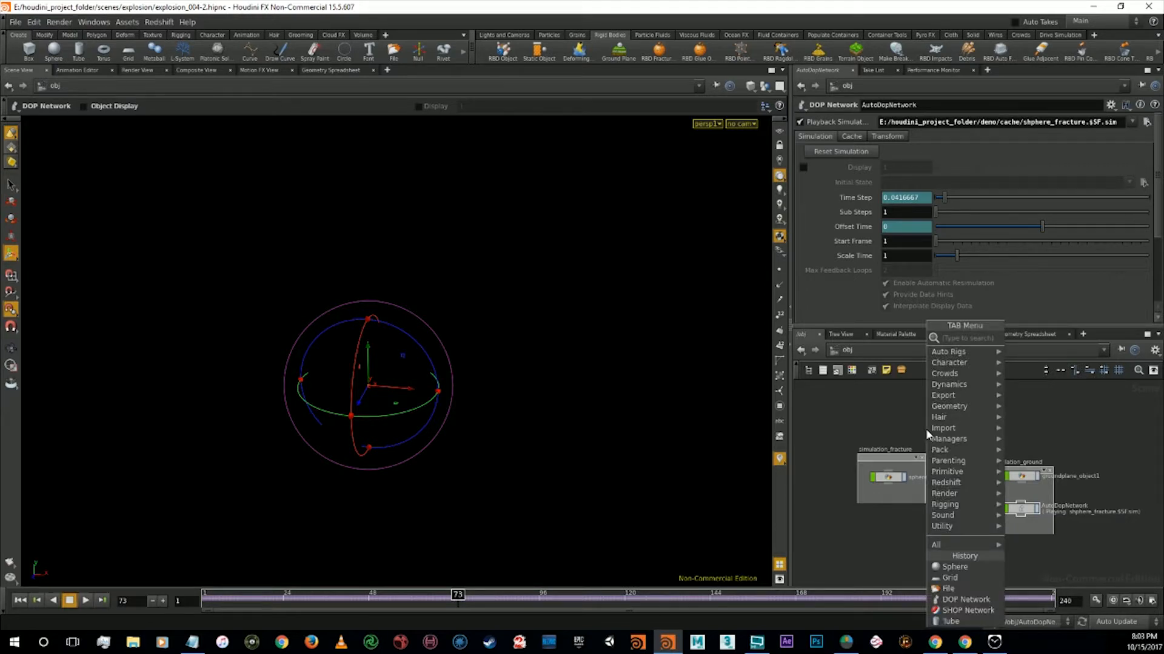
type("geo")
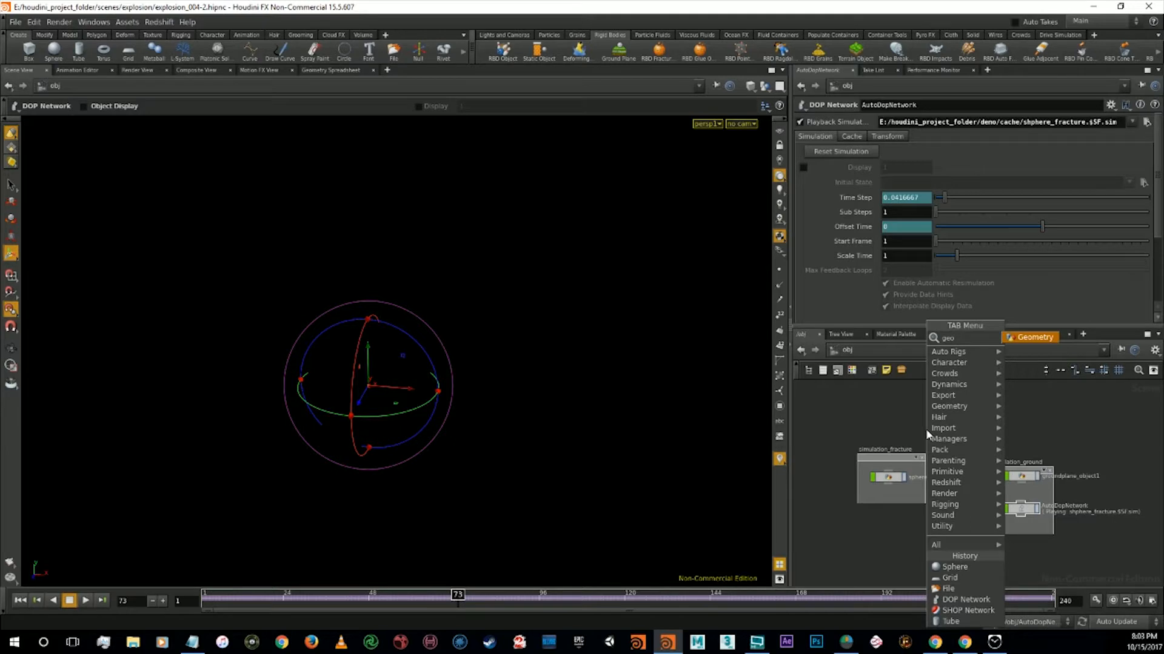
key("Return")
left_click(926, 427)
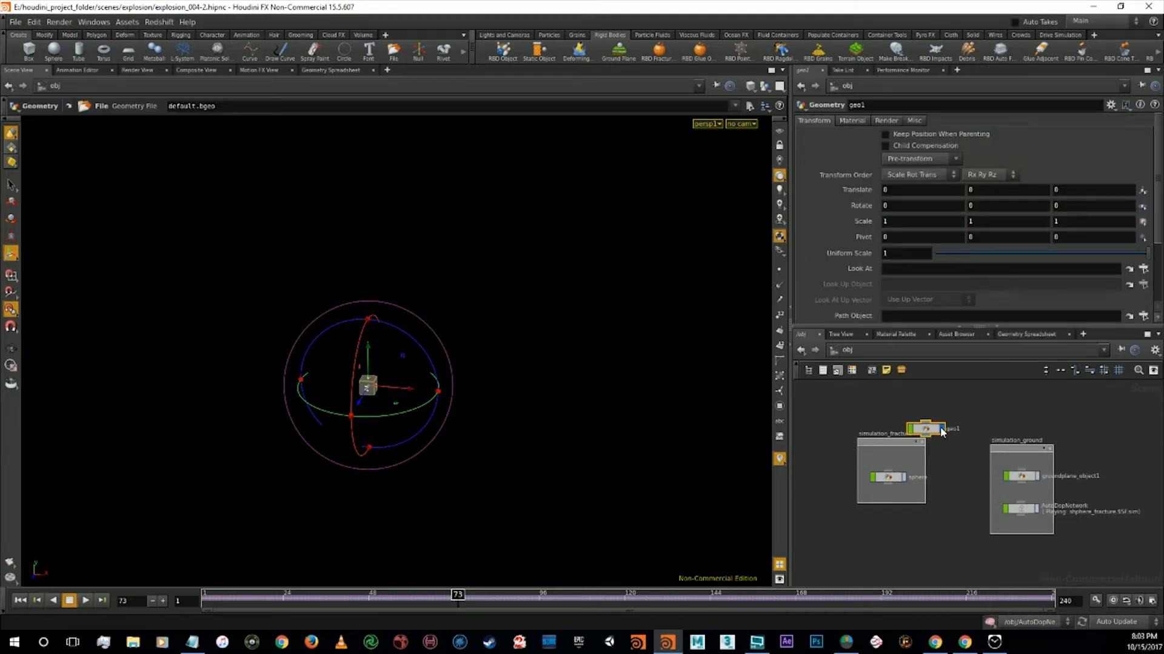
left_click_drag(934, 431, 887, 527)
left_click_drag(889, 478, 886, 463)
left_click_drag(880, 526, 889, 492)
Rename the new geometry object sphere_cache and move it into the simulation_fracture network box
left_click(917, 492)
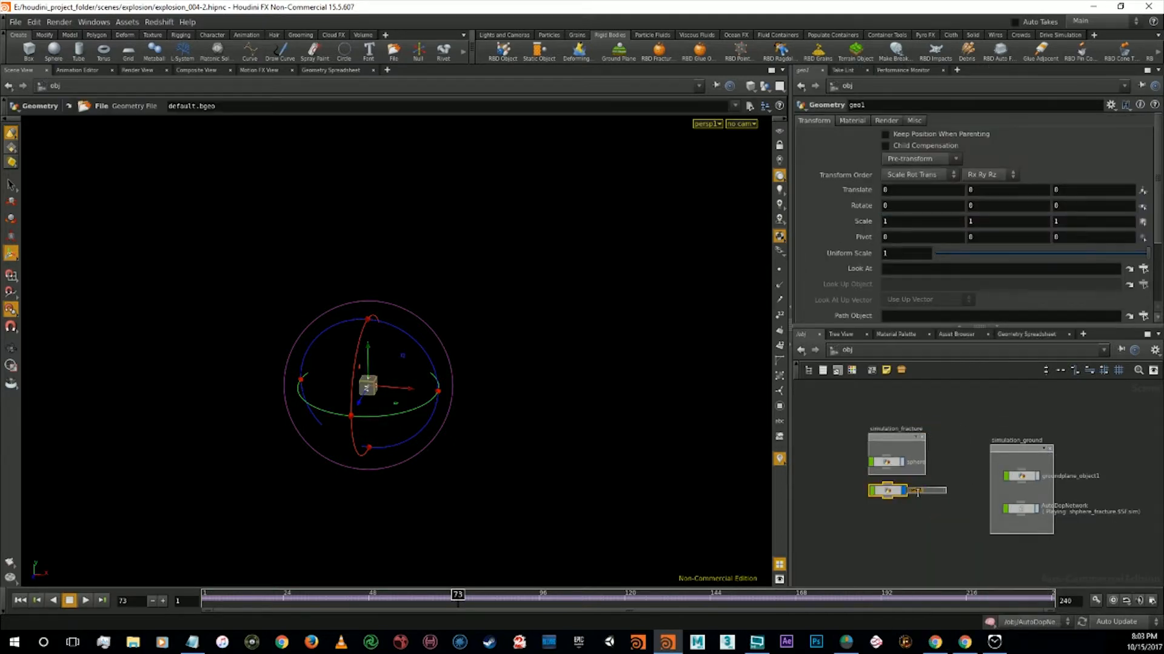
type("sphere_cache")
key("Return")
left_click_drag(887, 491, 889, 450)
Inside sphere_cache, set the File node's geometry file to E:/houdini_project_folder/demo/cache/shpere_fracture.$F4.bgeo.sc
double_click(889, 449)
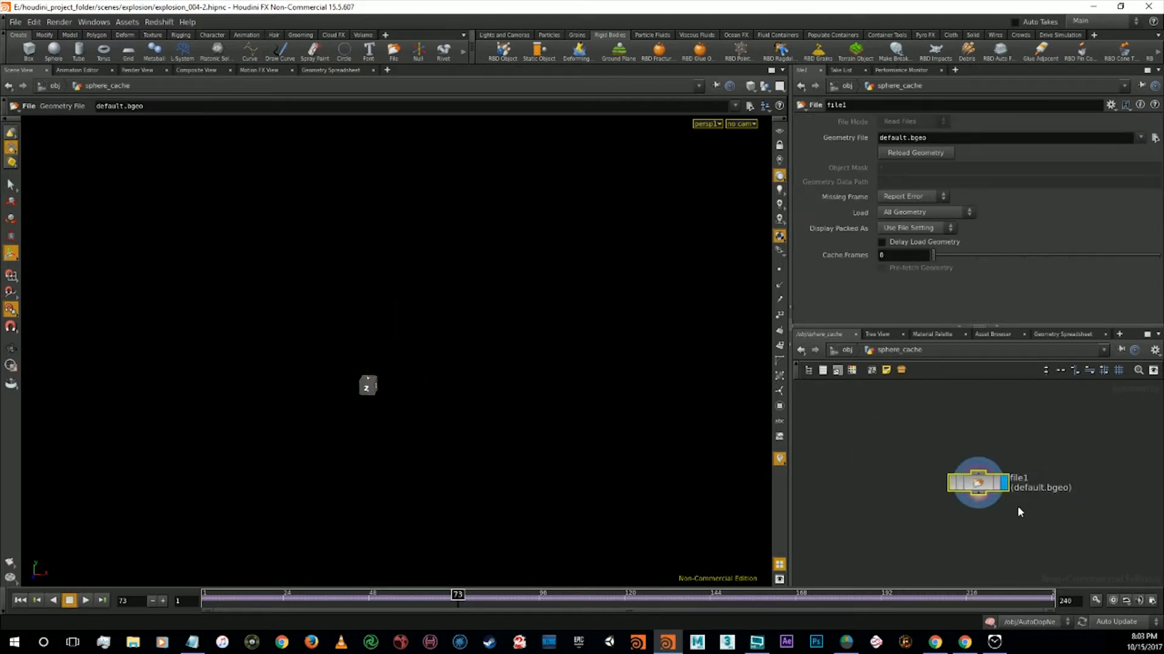
left_click(979, 487)
left_click(1155, 139)
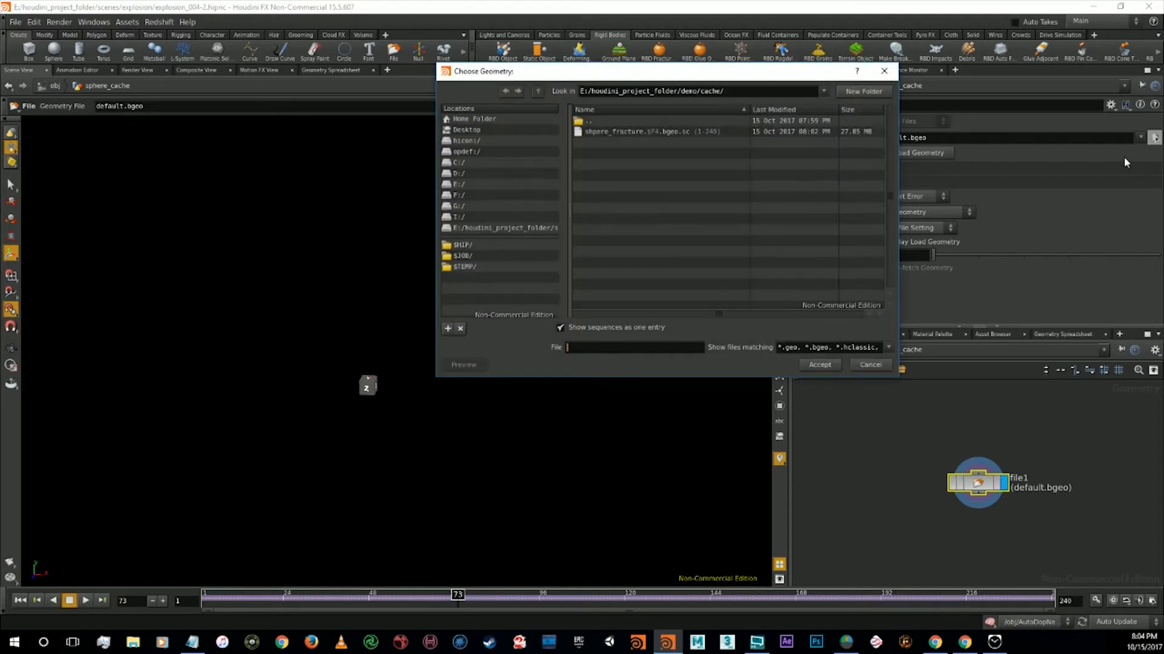
left_click(663, 131)
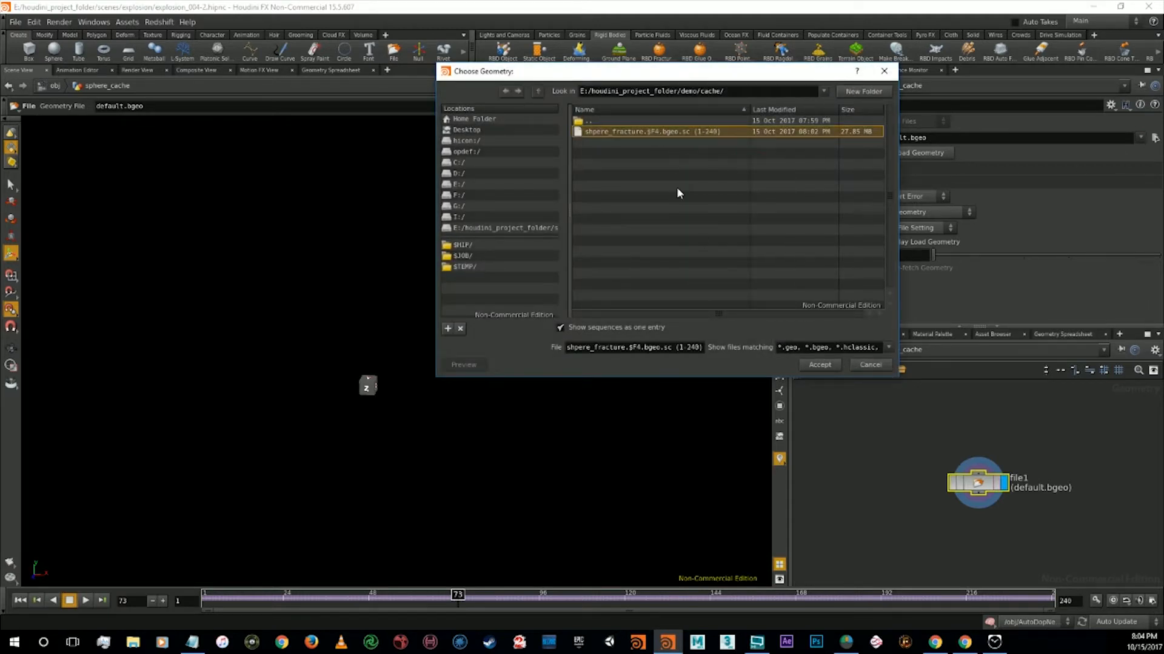
left_click(817, 364)
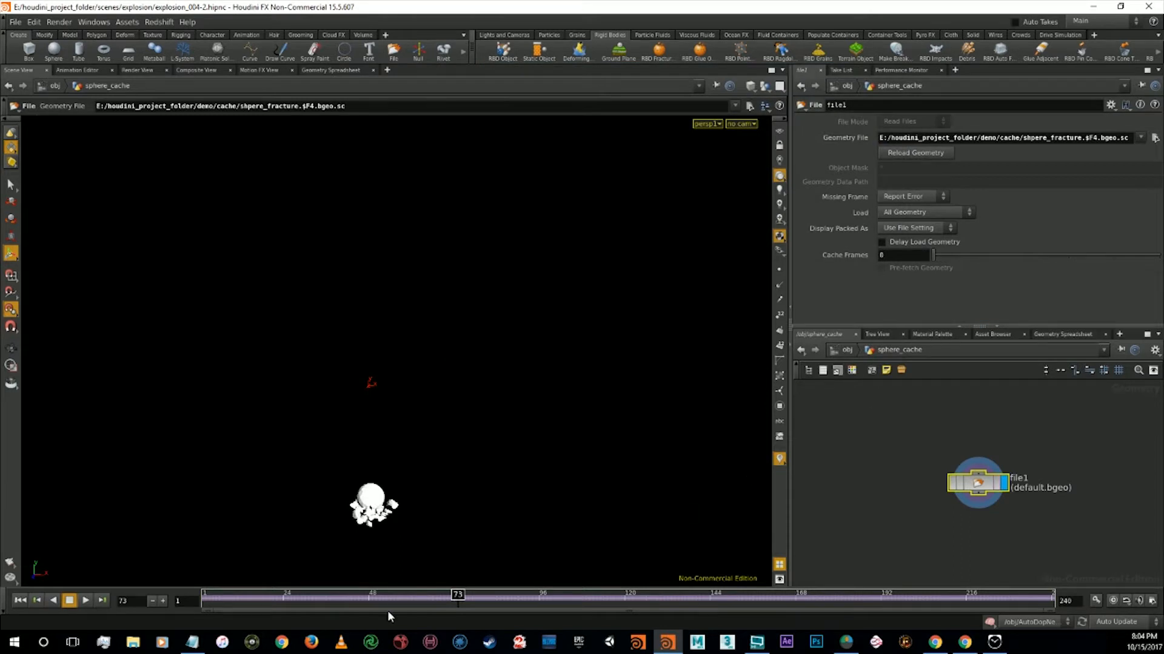
Play the cached fracture geometry twice from frame 1 to check it, and rewind to the first frame
left_click(20, 601)
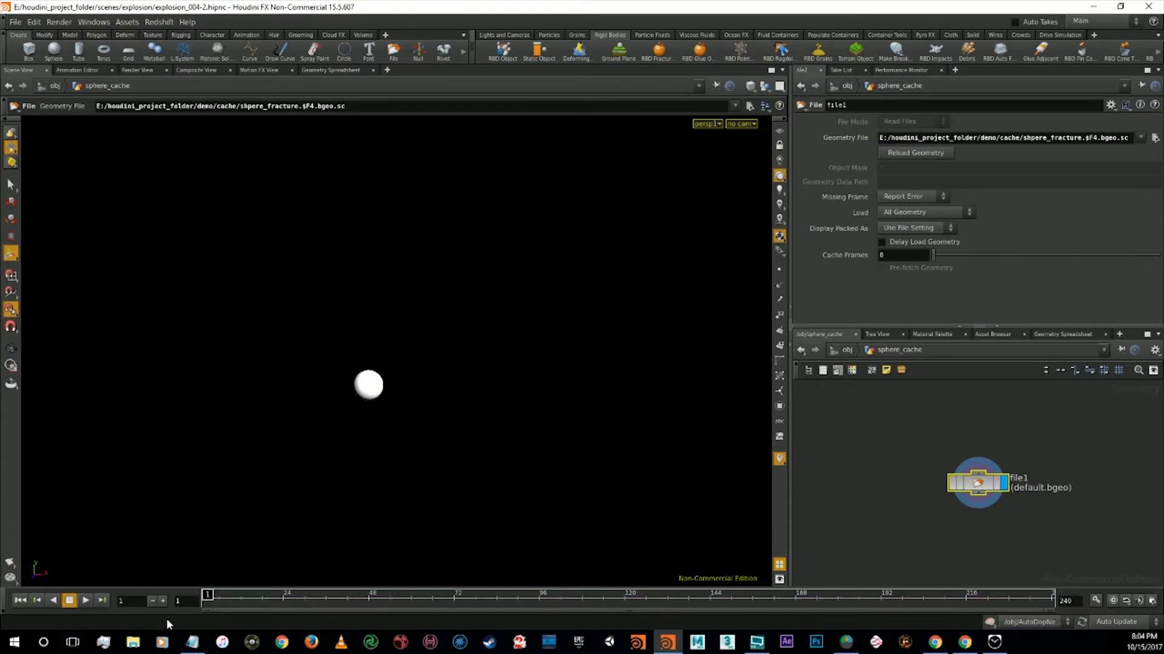
left_click(86, 601)
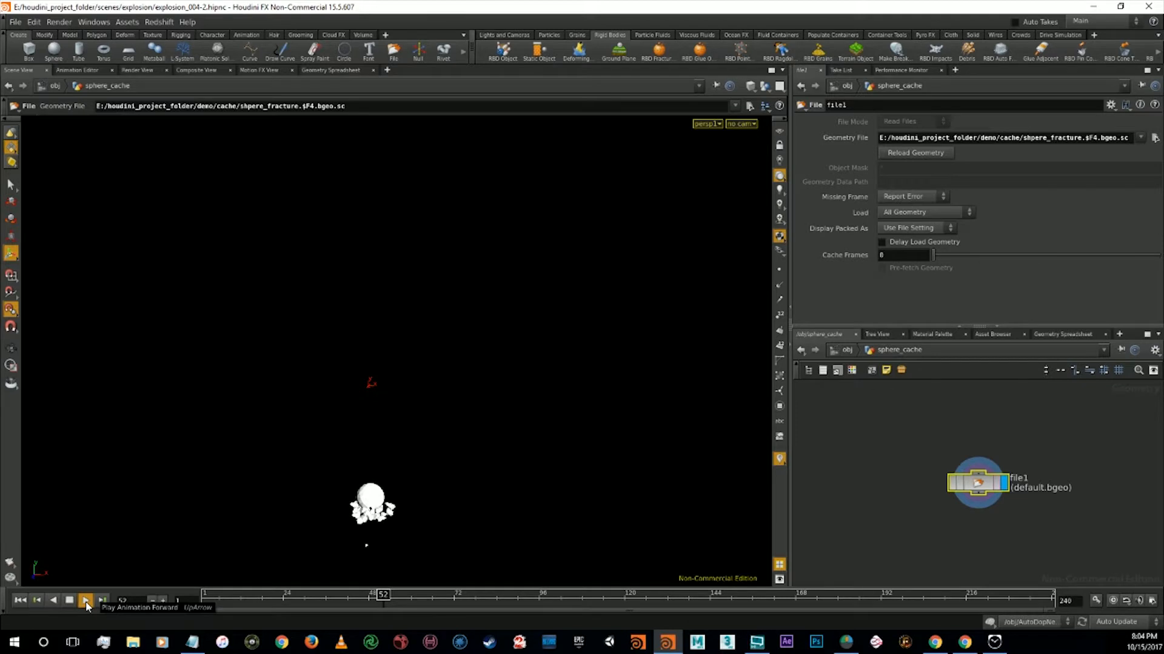
left_click(70, 601)
left_click(20, 601)
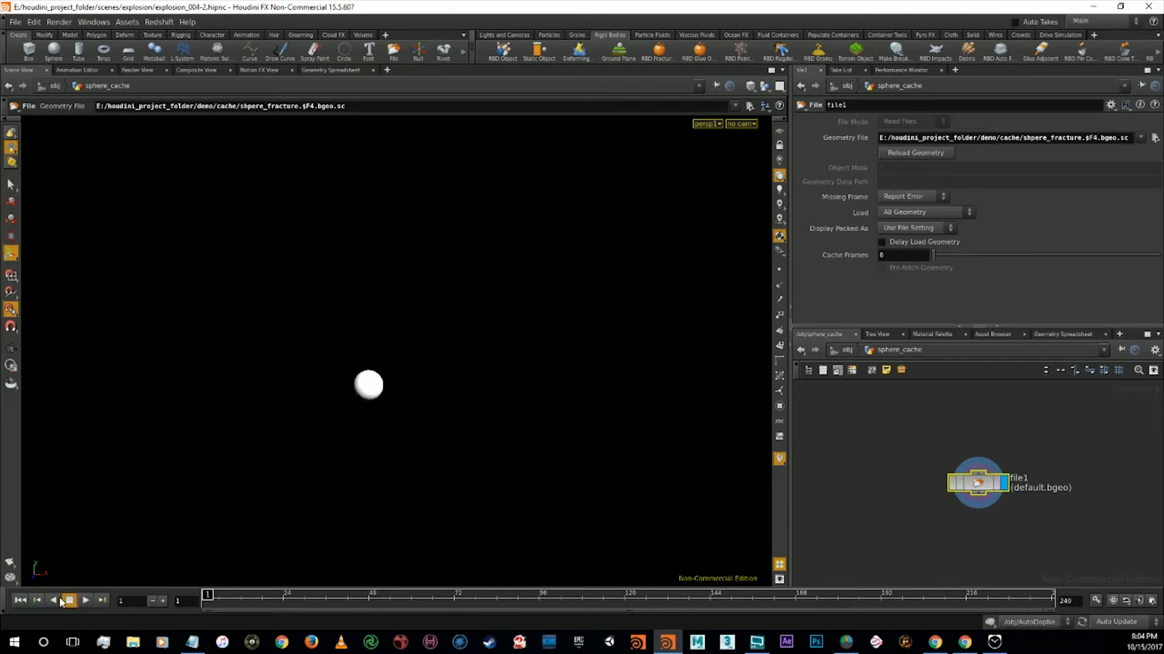
left_click(86, 601)
left_click(69, 600)
left_click(20, 601)
key("Tab")
type("file")
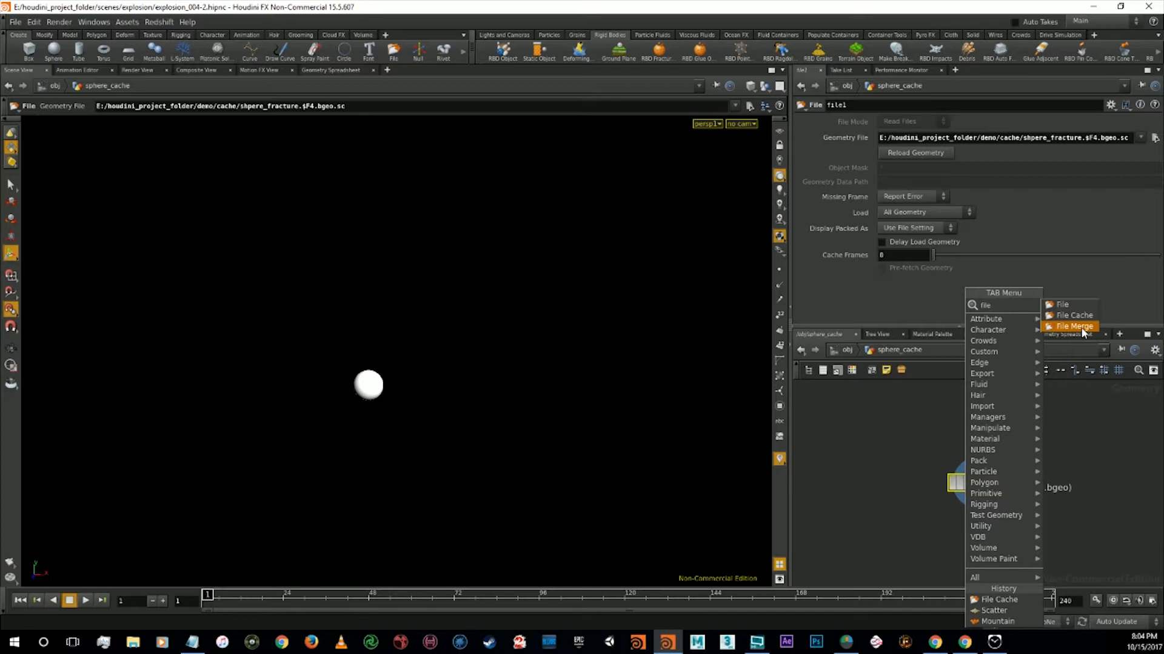
left_click(910, 434)
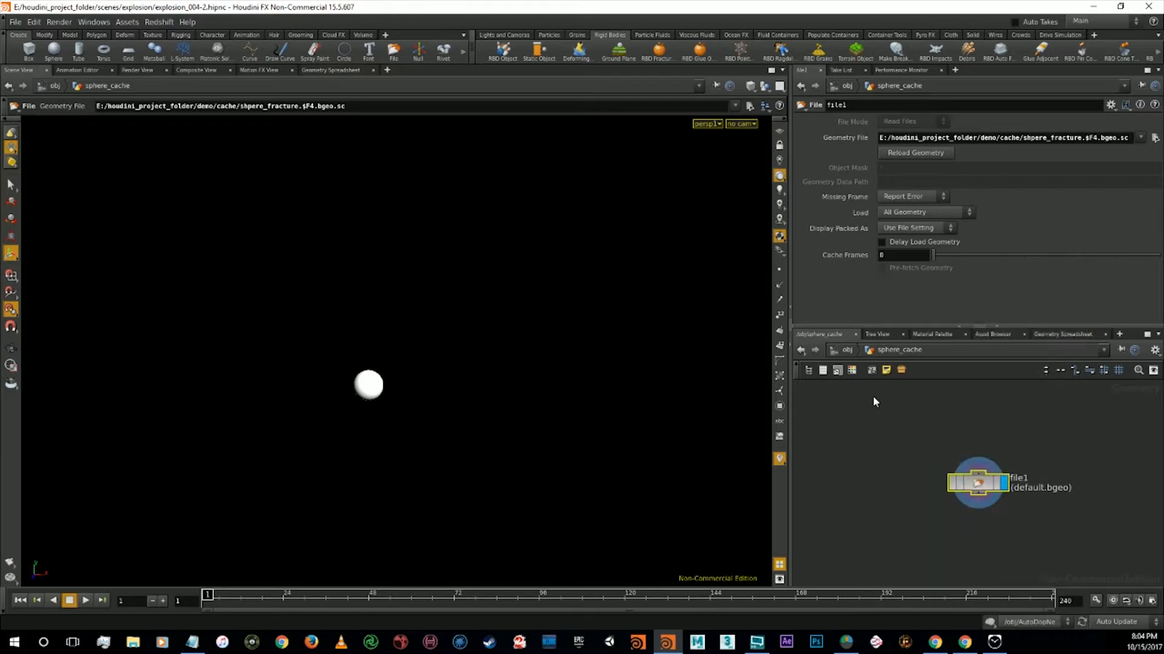
Return to the object level and test-render the cached sphere with /out/mantra1 in Render View, stopping the render after checking it
left_click(836, 350)
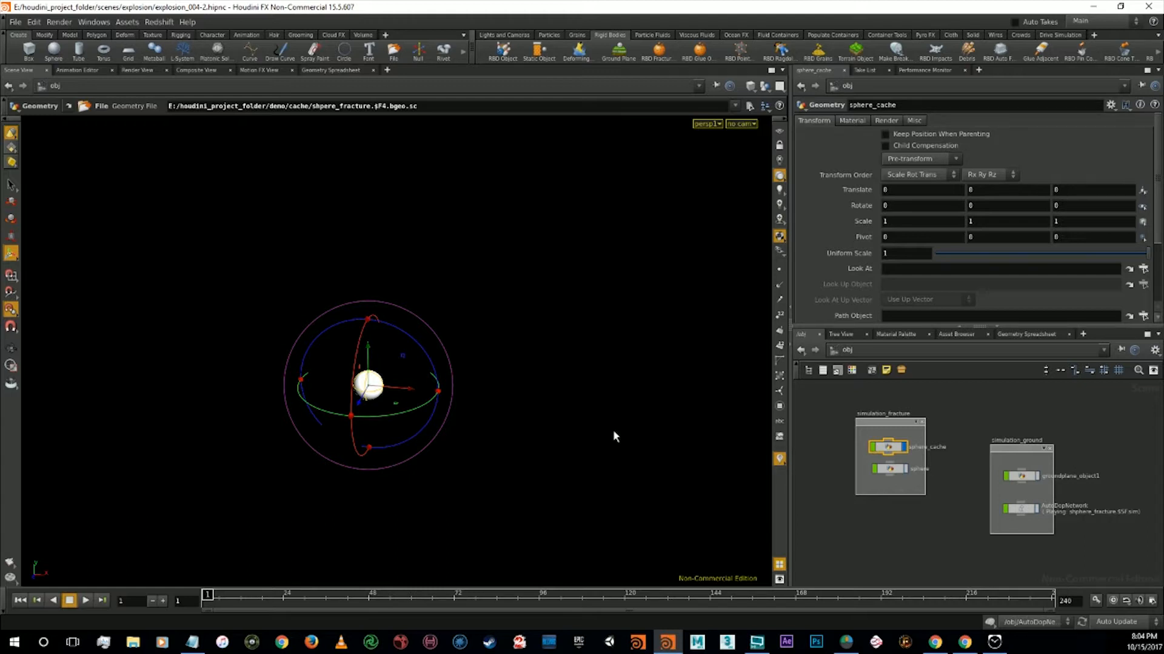
left_click(863, 526)
left_click(135, 71)
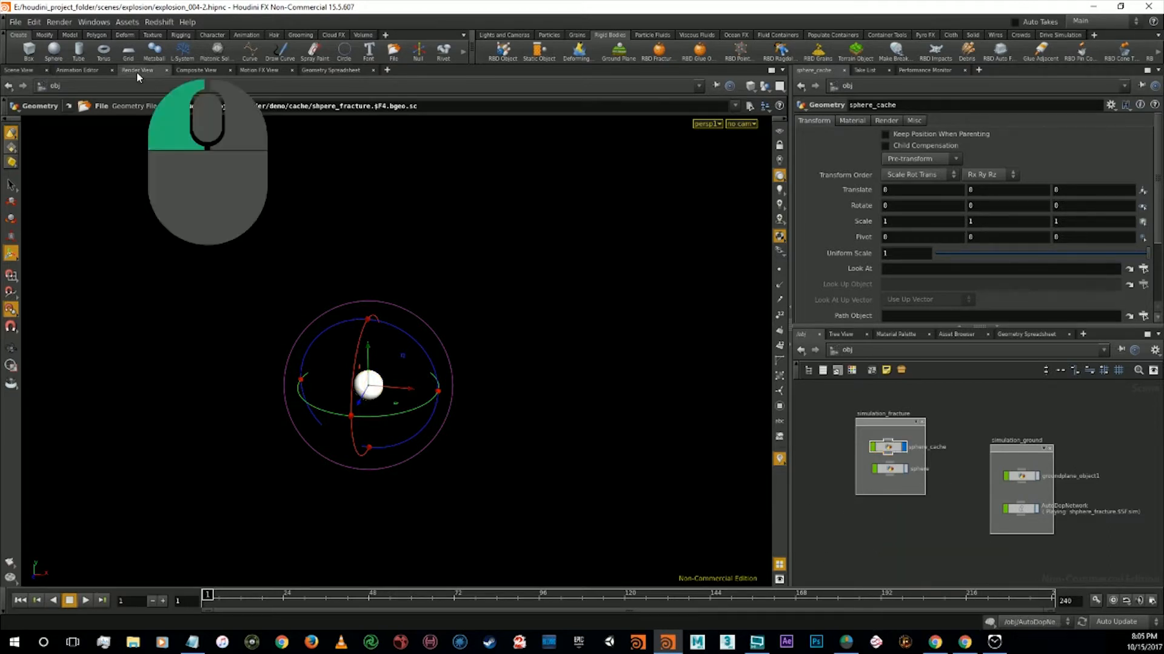
left_click(32, 86)
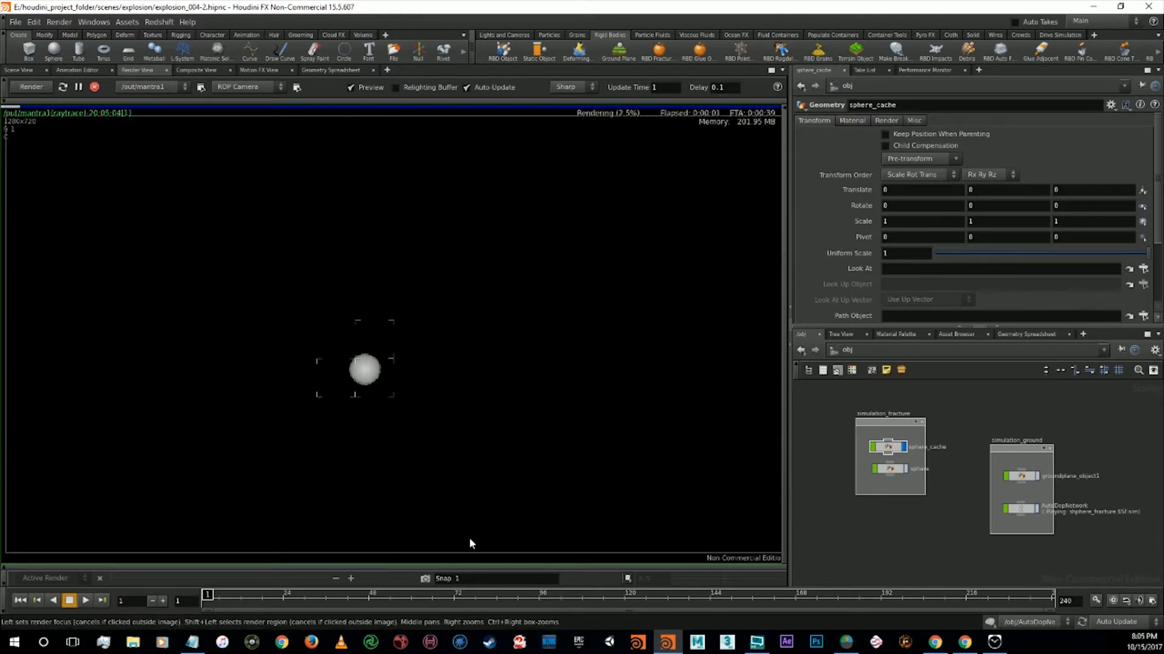
left_click(95, 86)
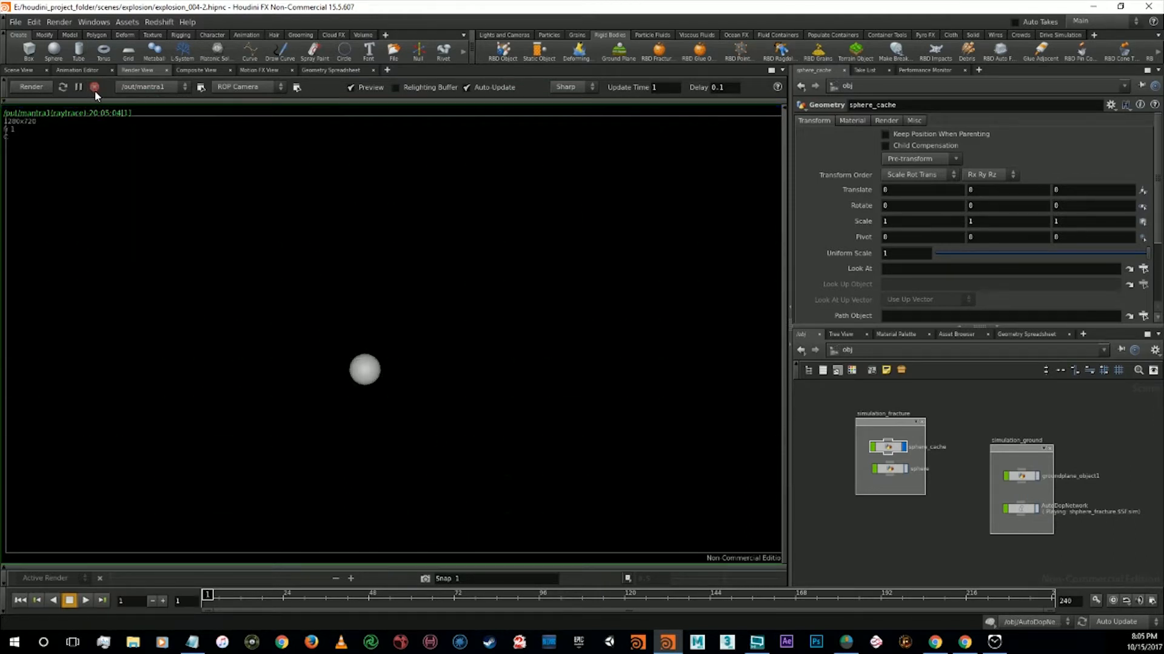
Create a Geometry Light from the sphere_cache object
left_click(889, 448)
left_click(505, 34)
left_click(618, 50)
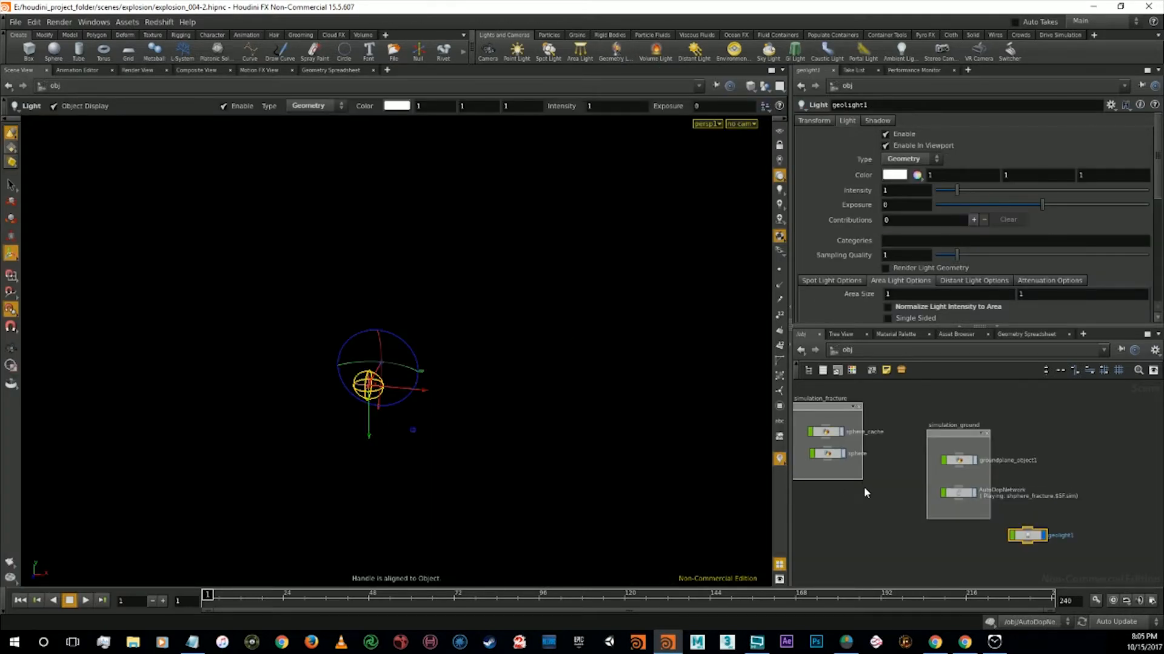
Move the geometry light beside the simulation_ground box and enclose it in a network box named lights
left_click_drag(942, 549, 1105, 463)
left_click_drag(1063, 421, 1129, 494)
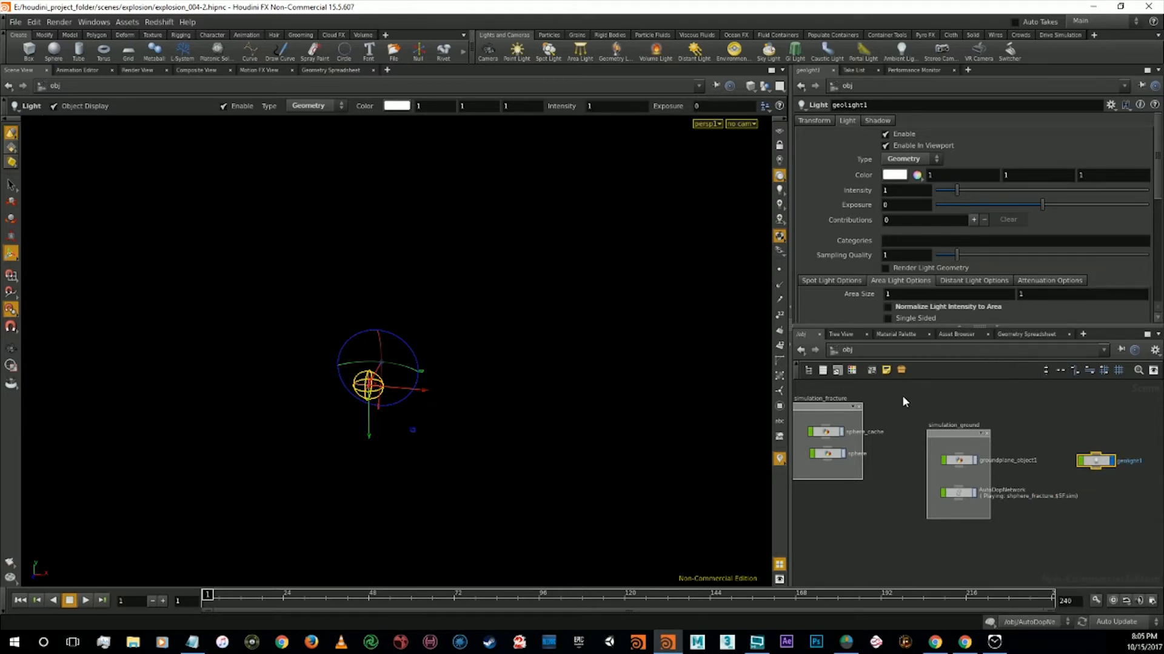
left_click(883, 372)
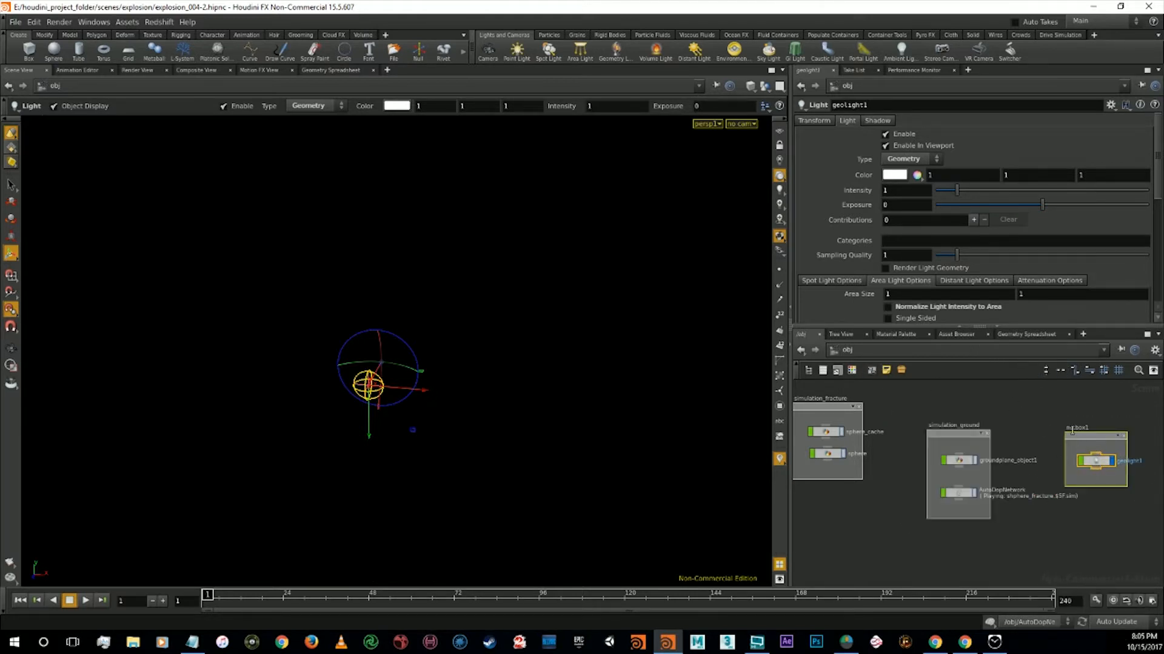
type("lights")
key("Return")
Set the geometry light's color to blue (0, 0, 0.9) and its intensity to 2.25
left_click(897, 176)
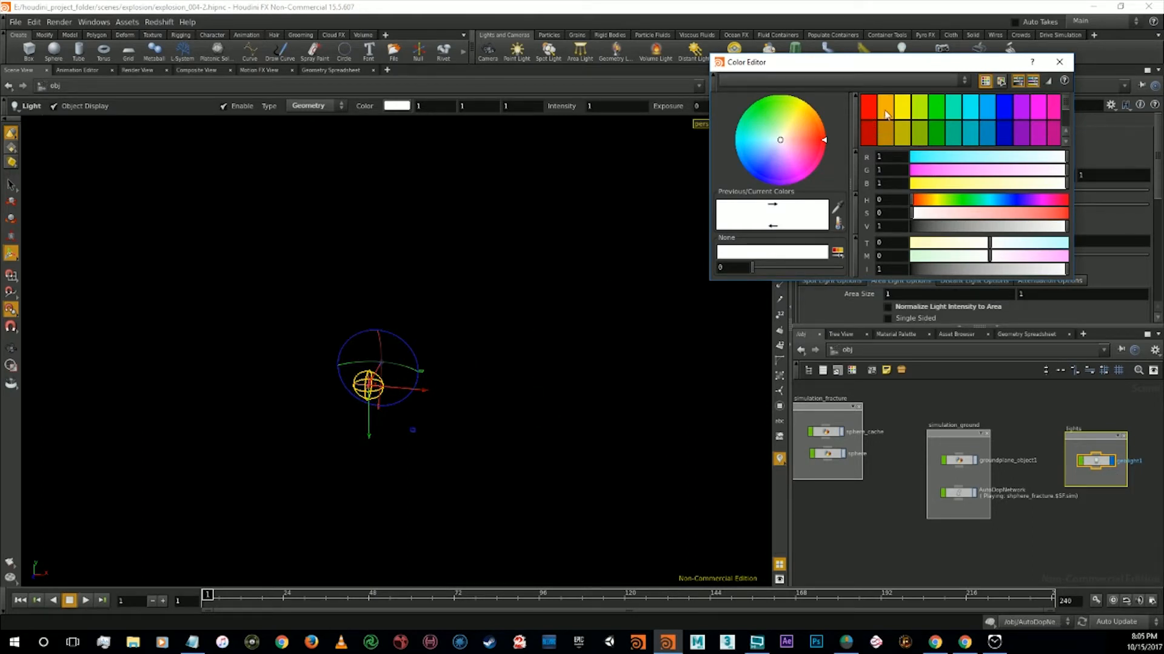
left_click(1006, 110)
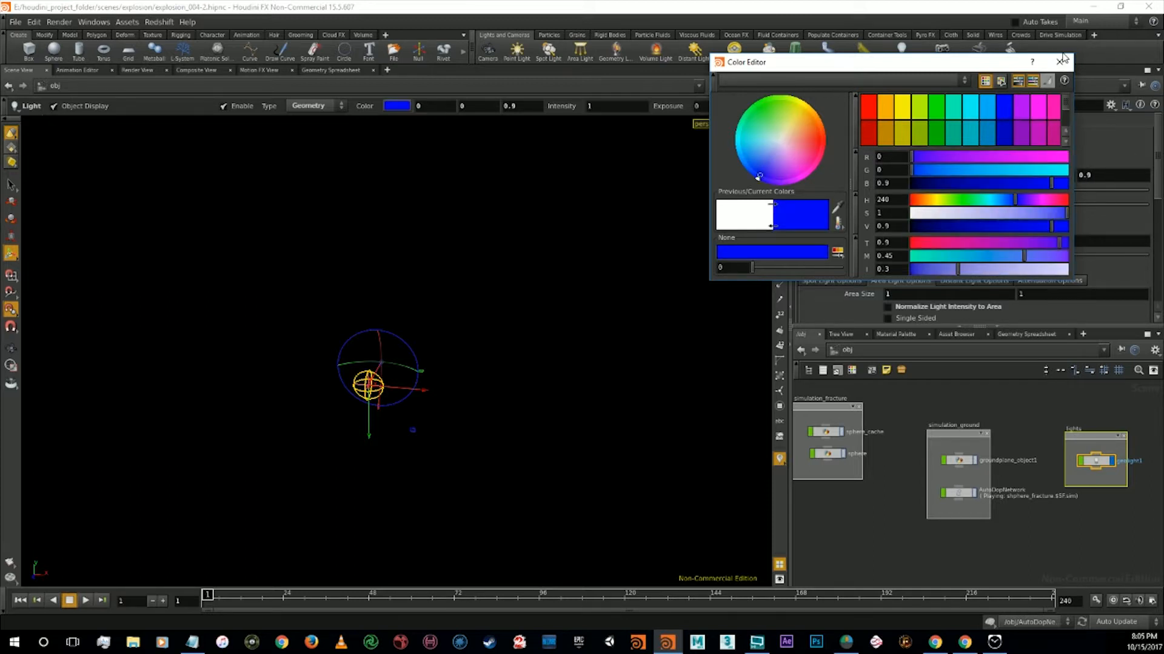
left_click(1060, 62)
left_click_drag(917, 201, 844, 189)
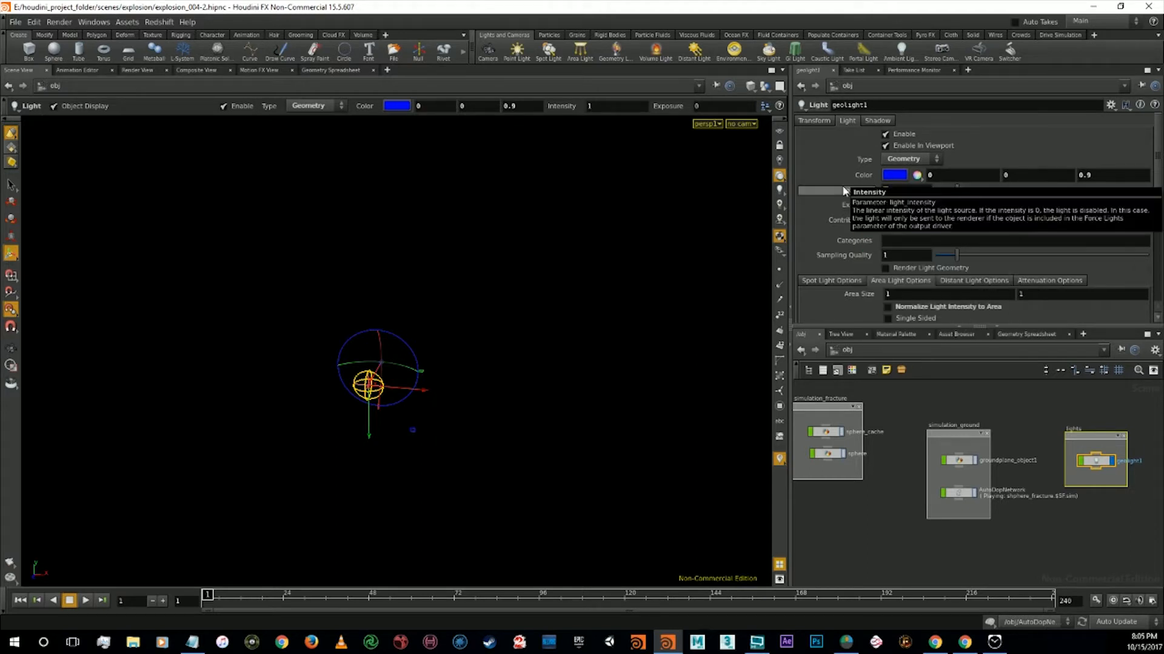
type("2.25")
key("Return")
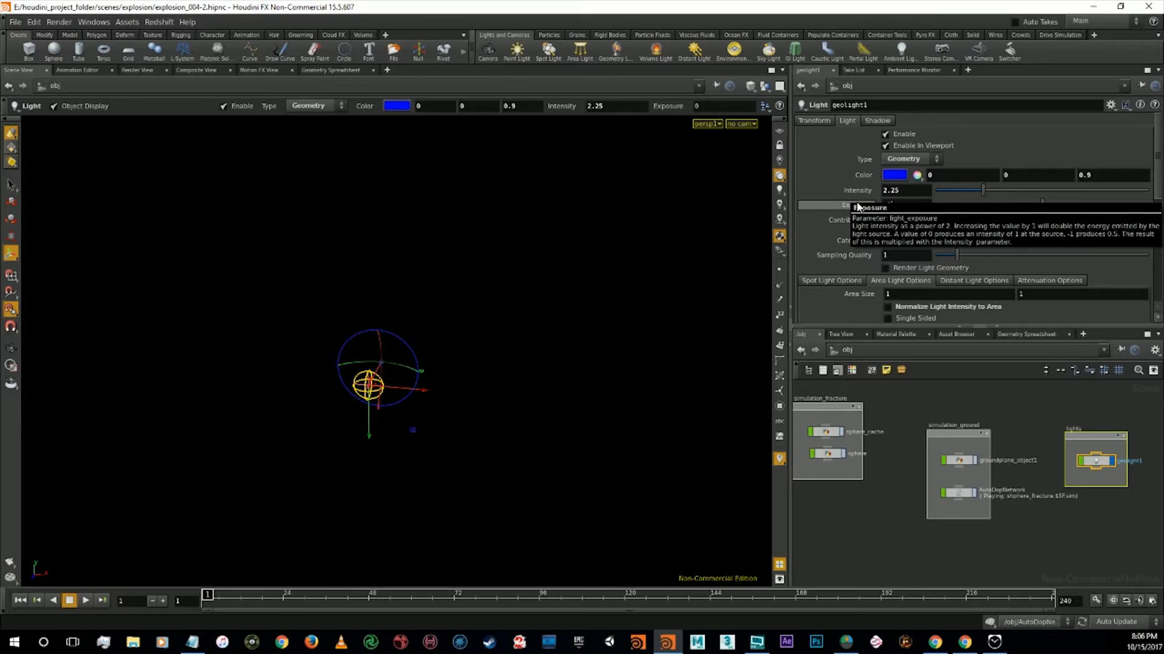
Set the geometry light's exposure to .02, sampling quality to 2 and shadow intensity to 4, with Render Light Geometry enabled
key("Return")
left_click(885, 253)
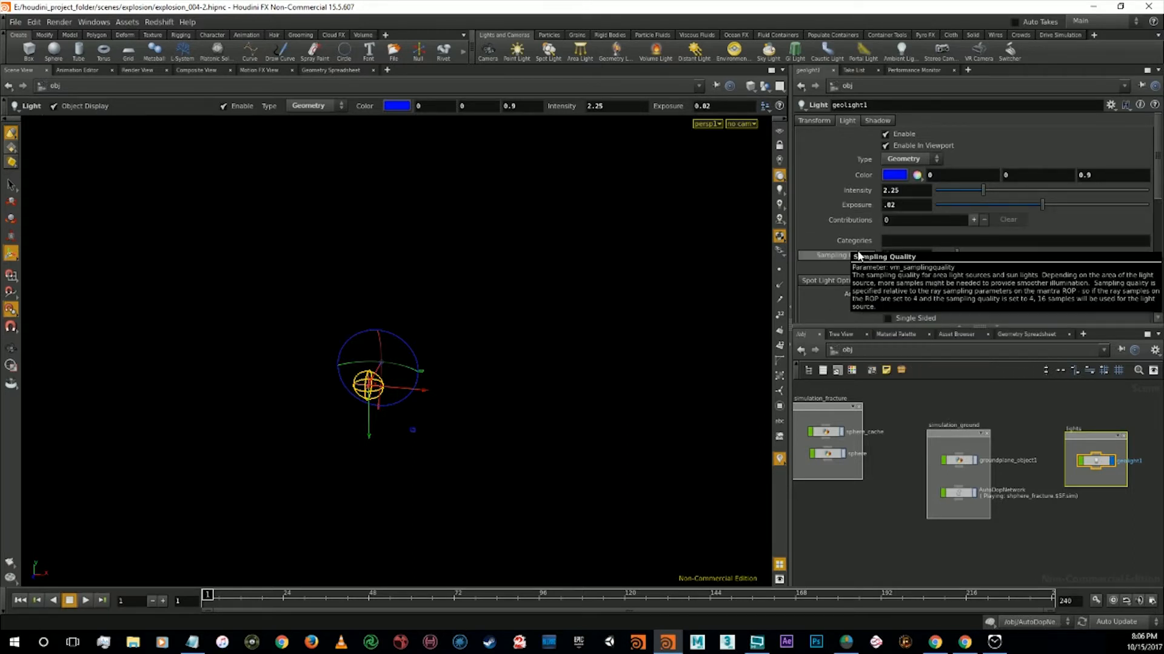
left_click(910, 266)
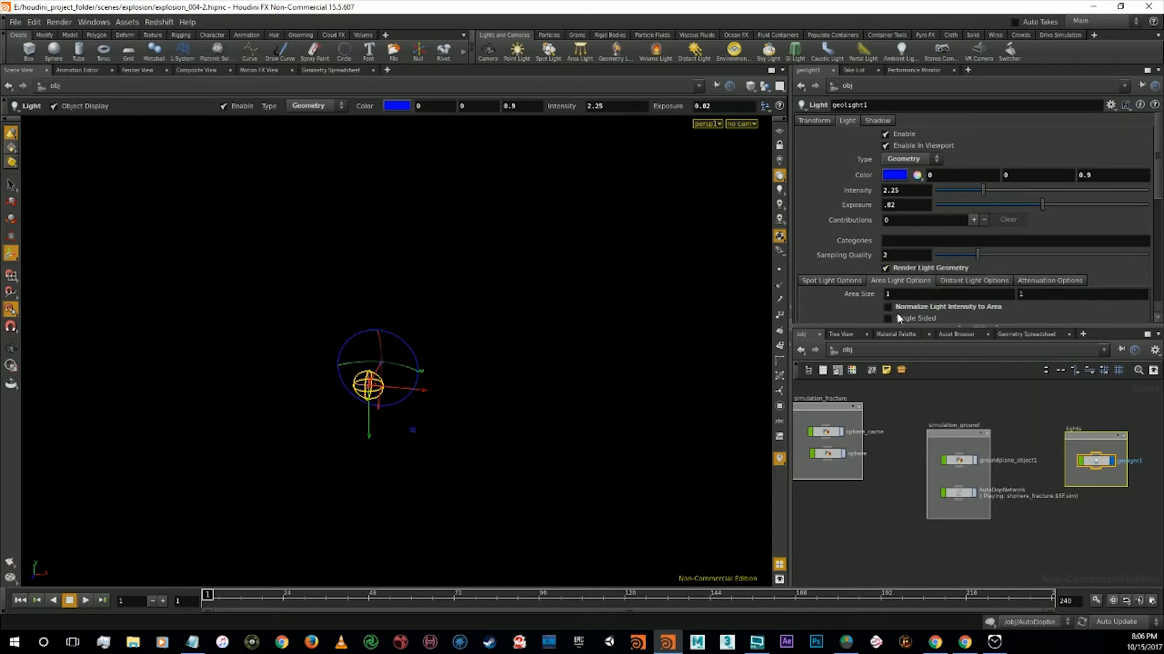
left_click(877, 120)
left_click_drag(906, 171, 842, 165)
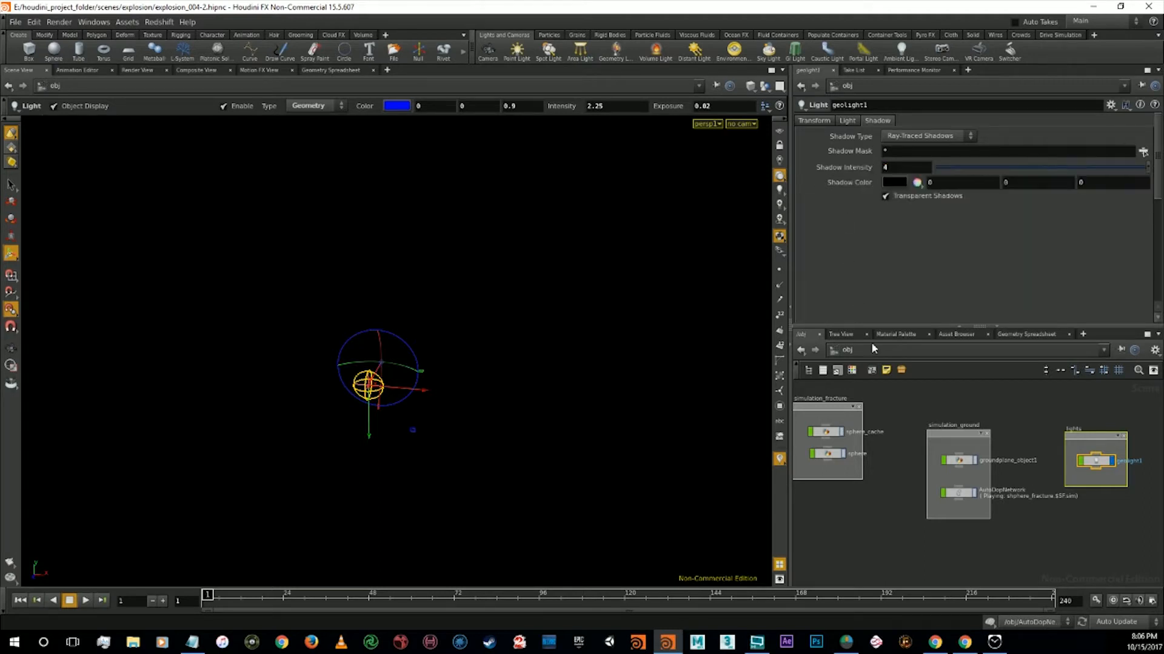
Display the ground plane object and lower it to about -9.82 in Y, beneath the broken sphere pieces at frame 40
left_click(973, 460)
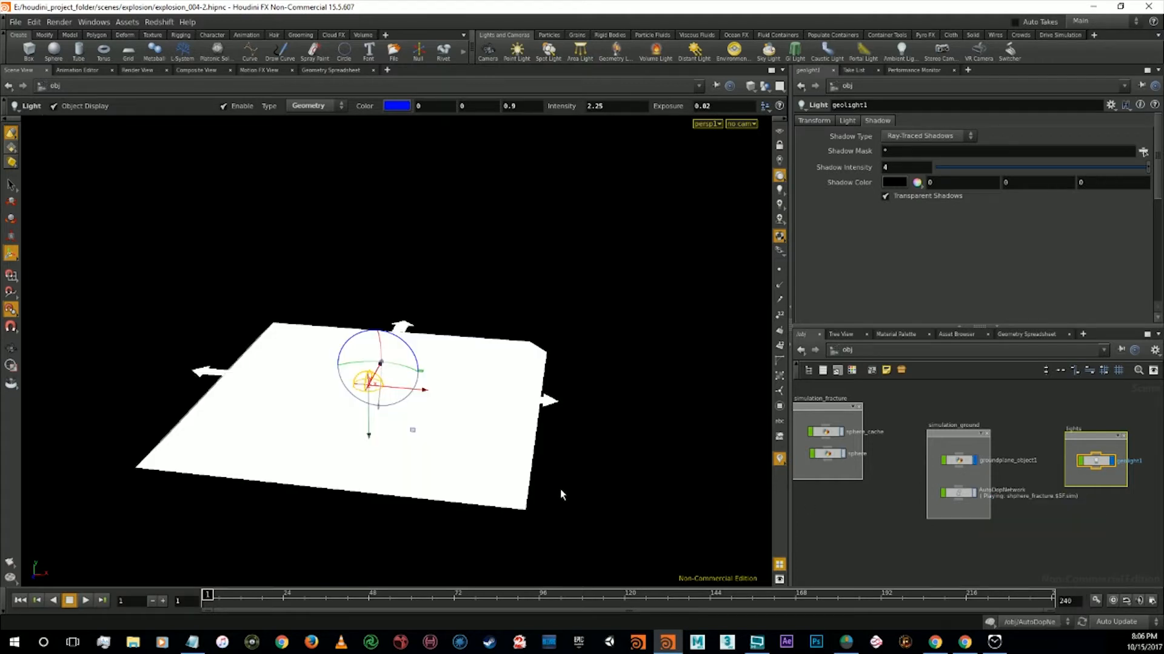
left_click_drag(630, 425, 362, 561, "alt")
left_click_drag(240, 595, 228, 594)
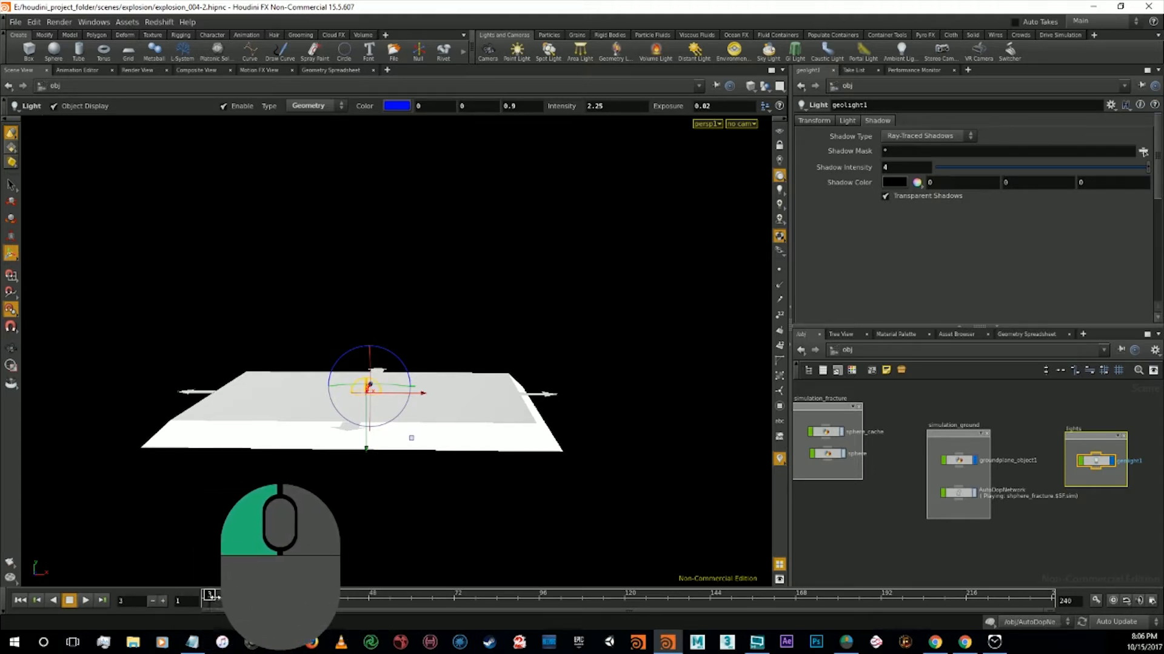
left_click_drag(165, 601, 341, 606)
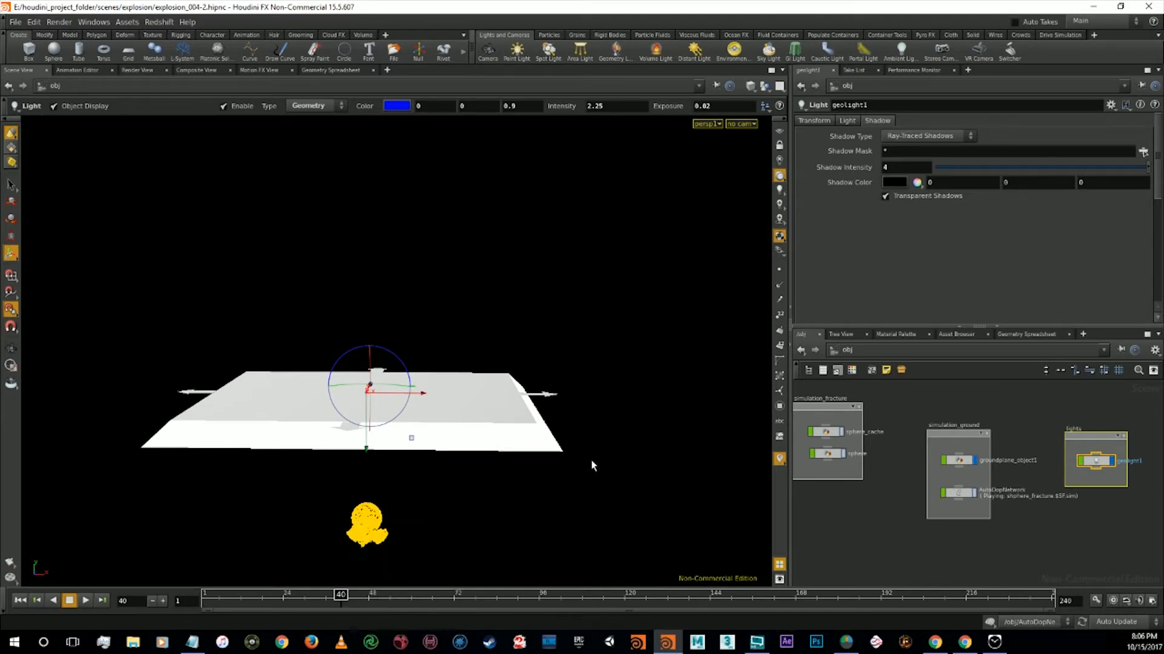
left_click(483, 417)
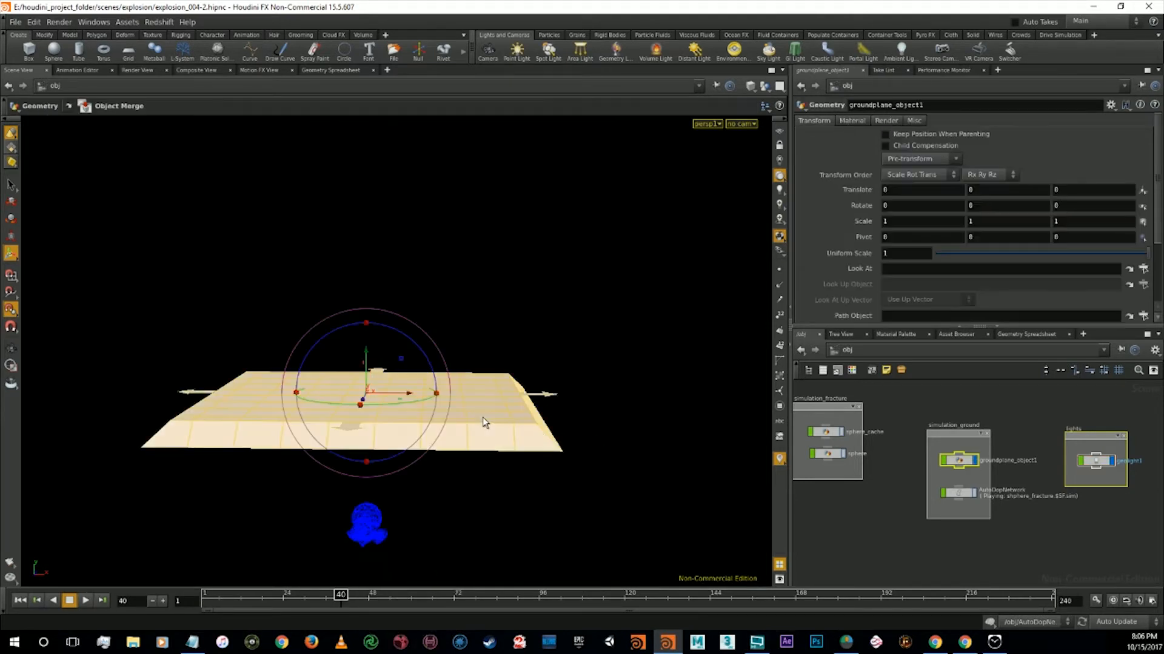
left_click_drag(364, 362, 368, 553)
key("alt")
left_click_drag(545, 338, 518, 330, "alt")
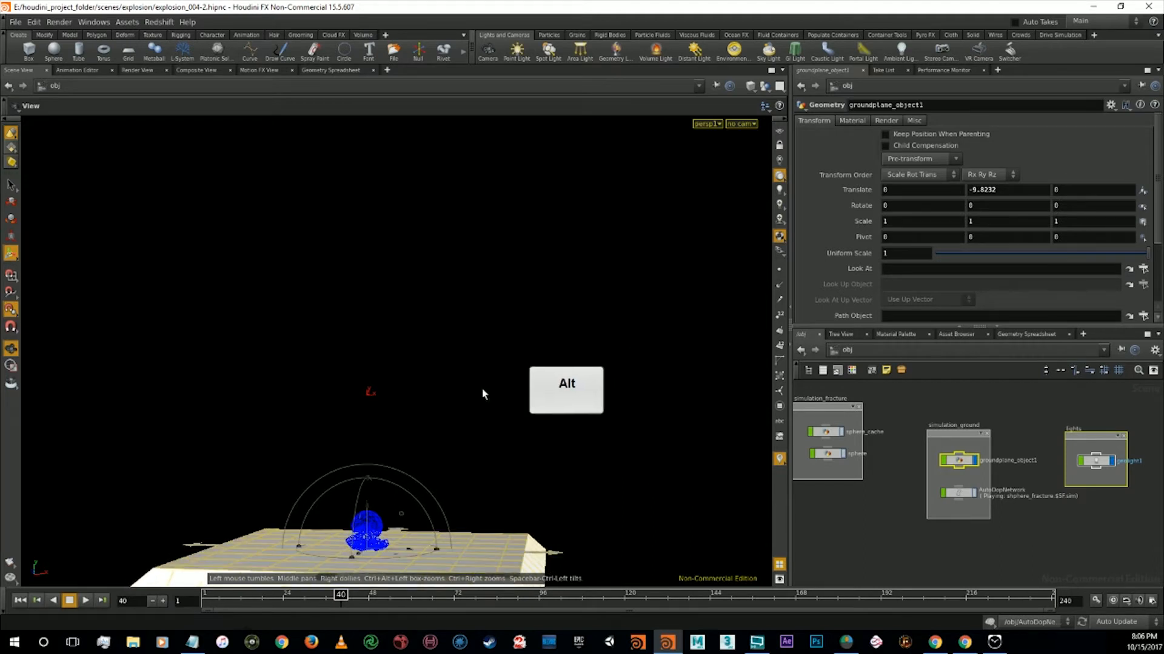
Play the cached simulation from frame 1 to check the pieces against the lowered ground plane, and stop playback
left_click(24, 600)
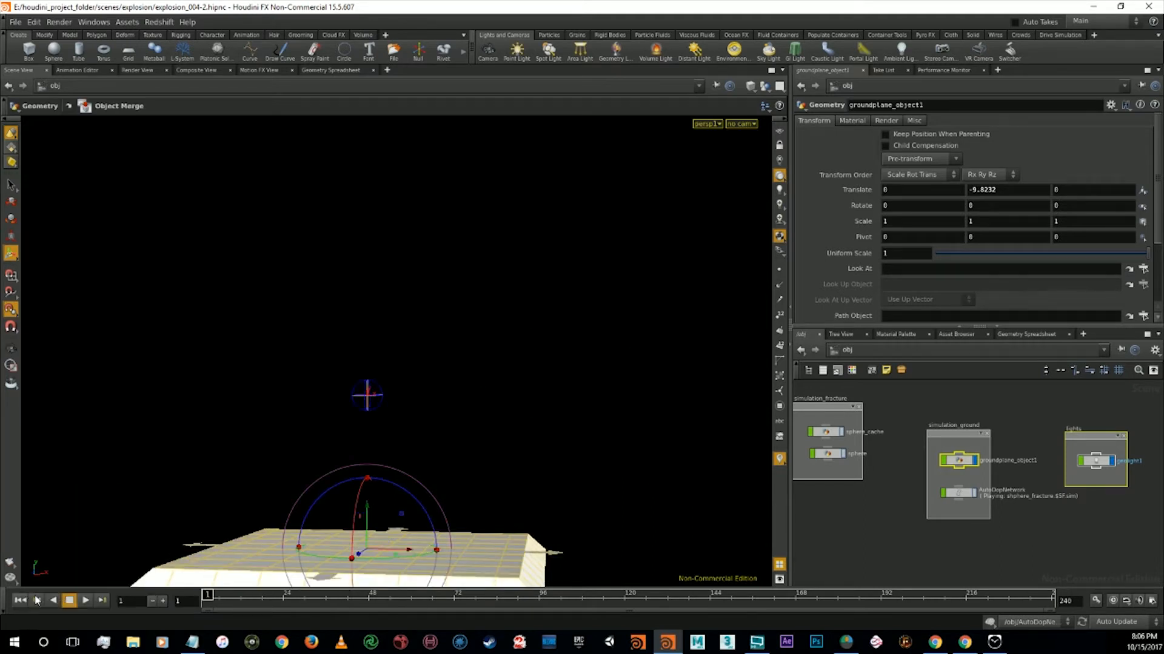
left_click(87, 600)
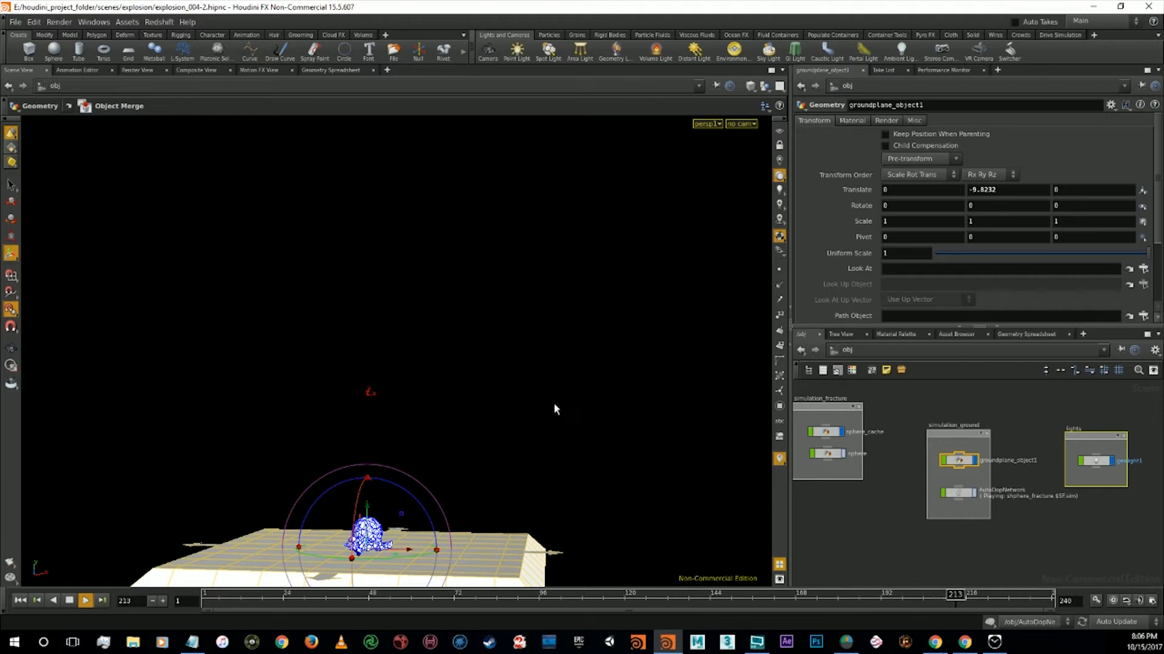
left_click(85, 600)
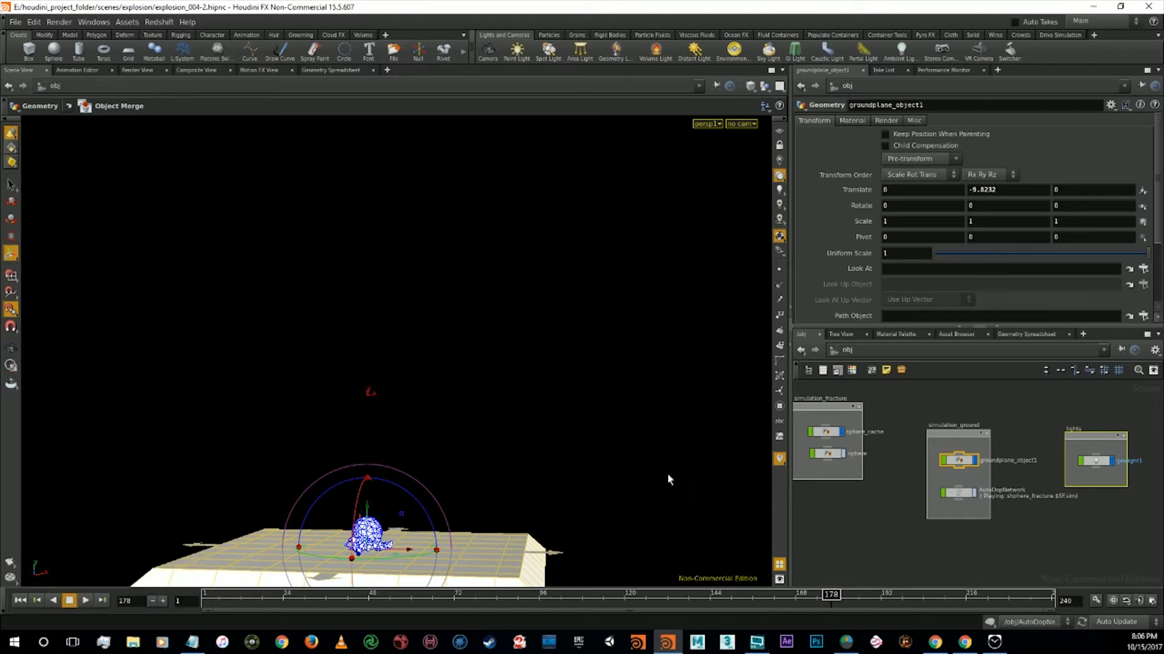
Go to frame 45, frame the shattered sphere on the ground in a closer view, and render it with /out/mantra1 in Render View
left_click_drag(567, 601, 359, 602)
left_click_drag(540, 436, 504, 451, "alt")
right_click_drag(471, 456, 455, 497, "alt")
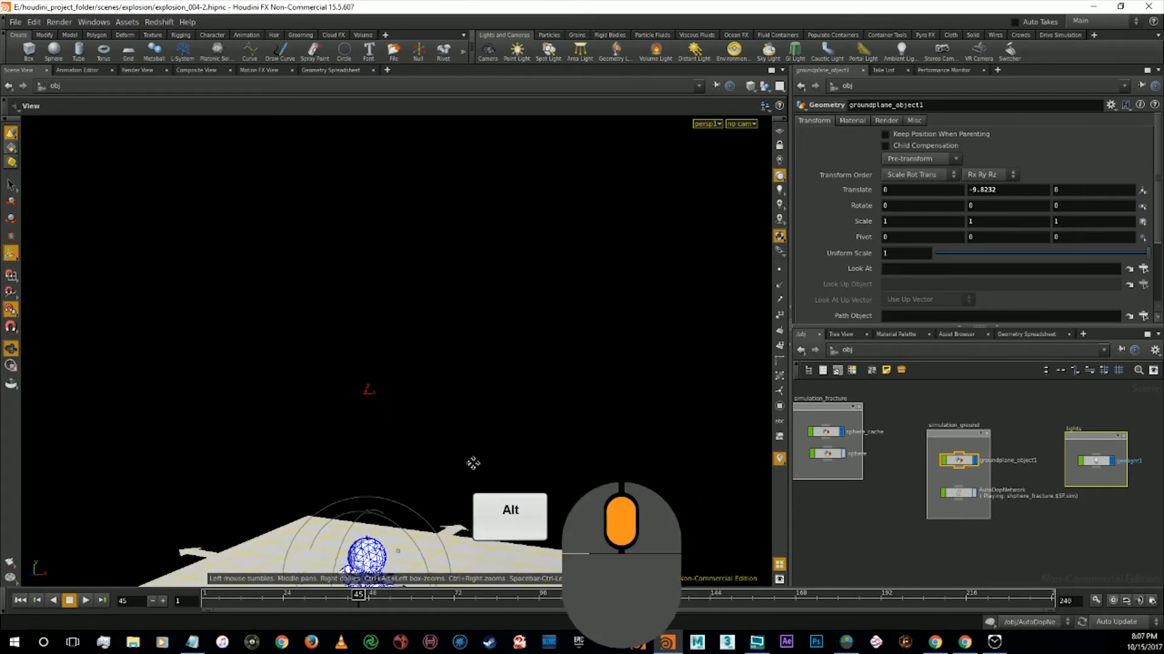
middle_click_drag(470, 473, 489, 301, "alt")
right_click_drag(515, 372, 484, 441, "alt")
left_click_drag(483, 440, 511, 450, "alt")
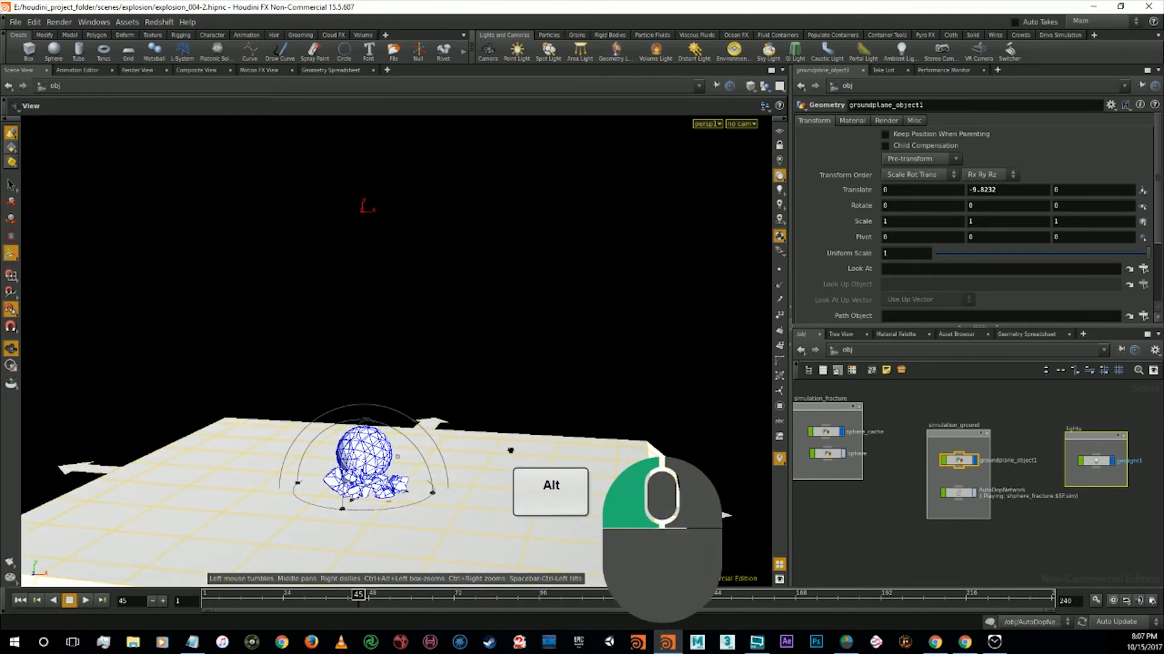
left_click(129, 70)
left_click(31, 87)
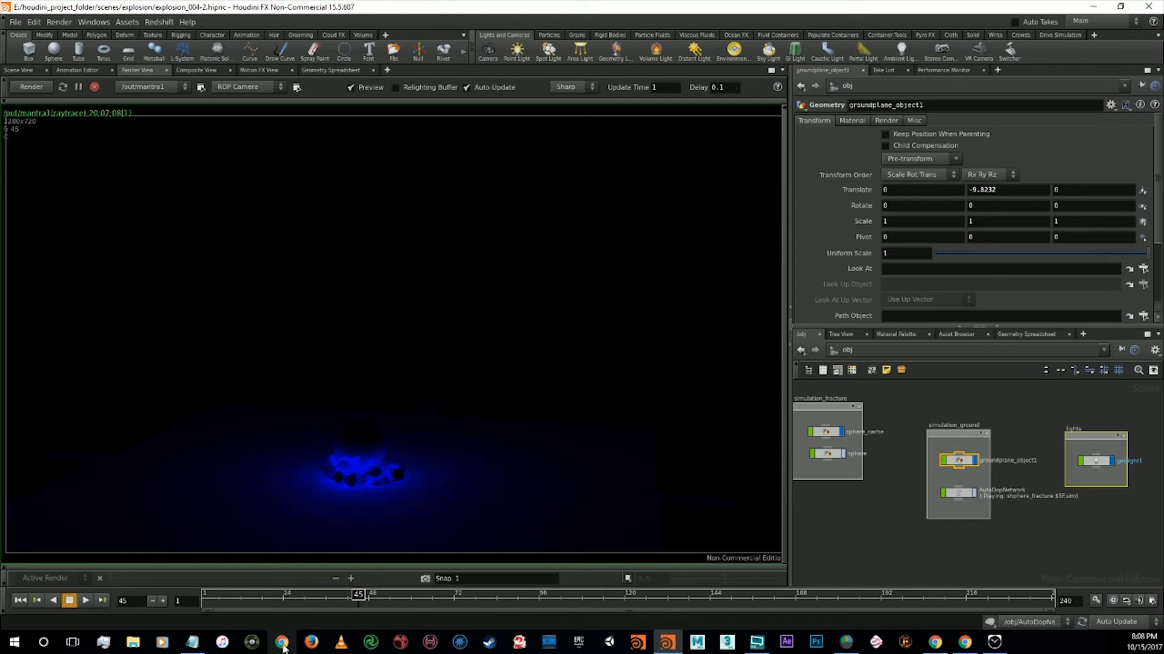
Switch to Chrome and search in a new tab for the artist's Vimeo videos by name
left_click(968, 637)
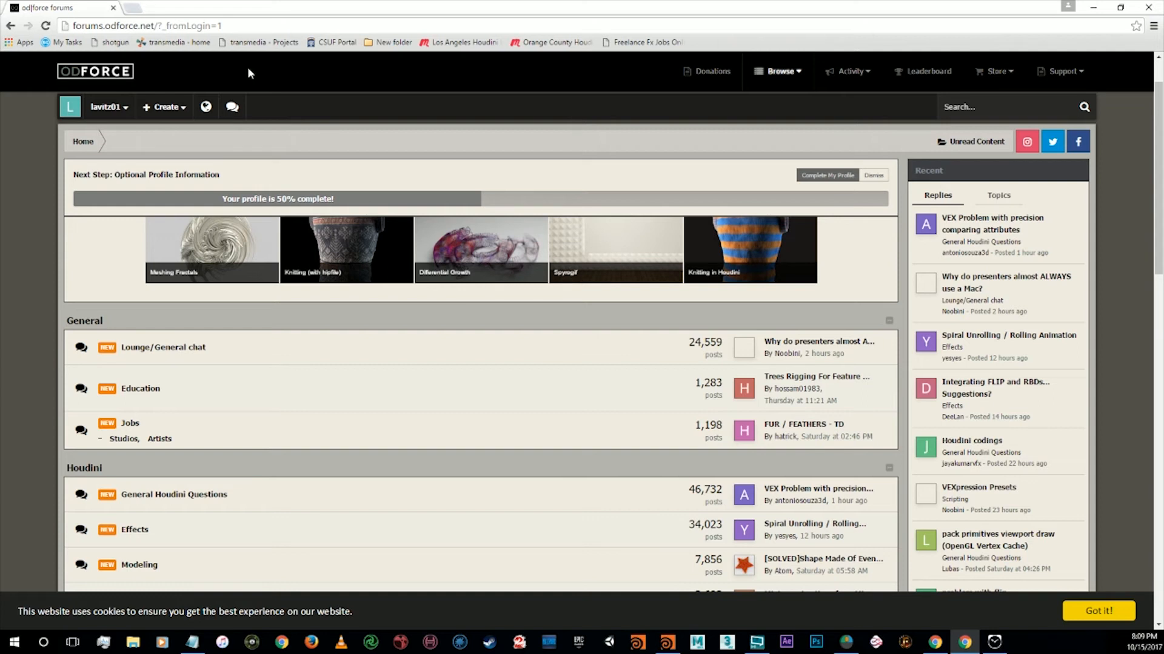
key("ctrl+t")
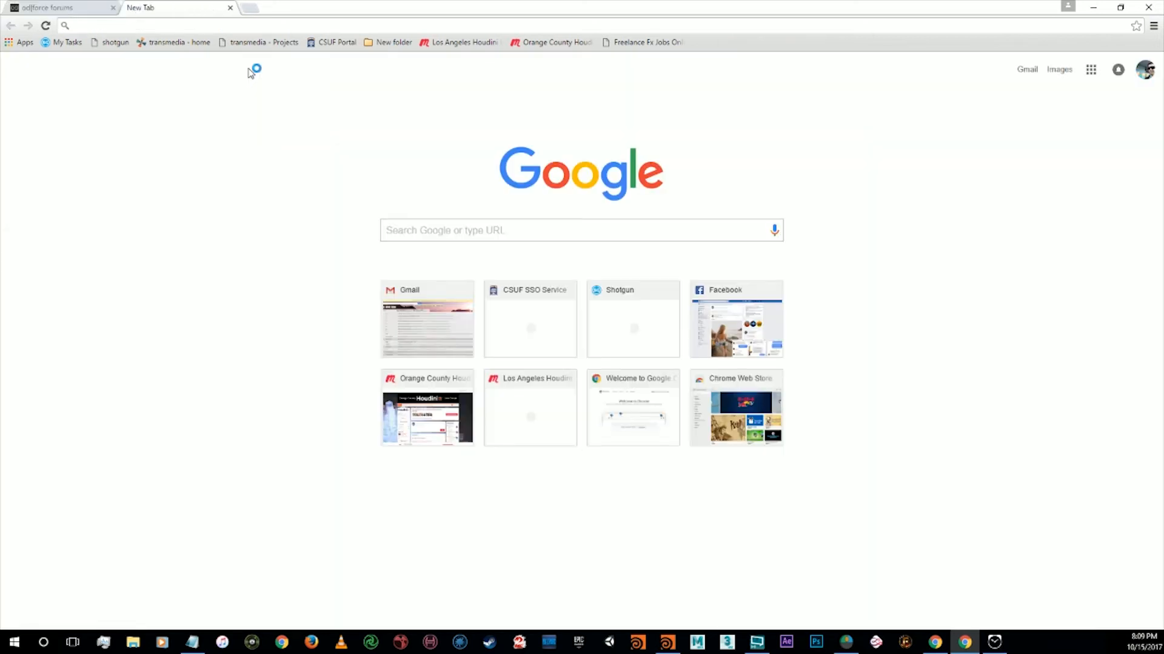
type("vime ")
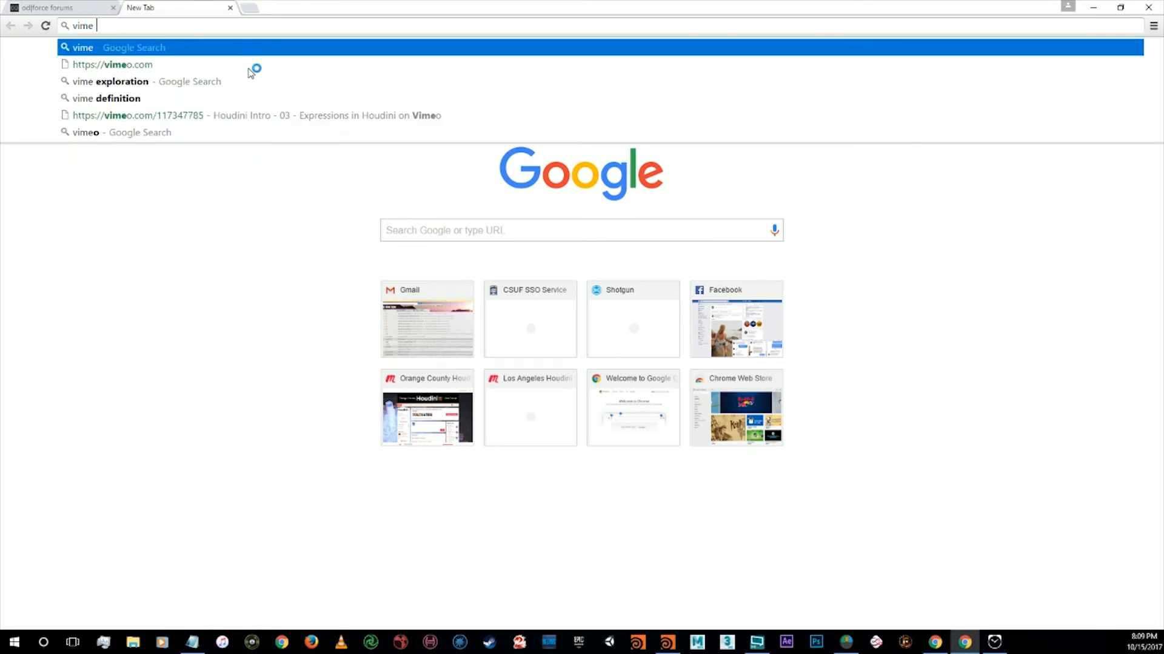
type("chase le")
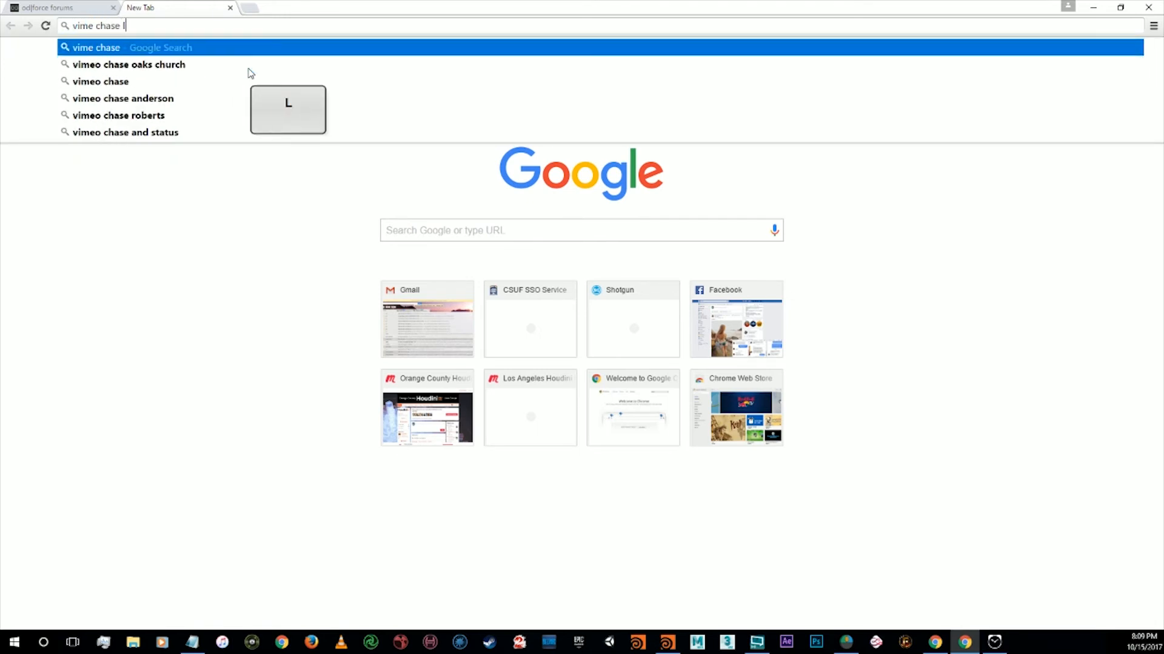
key("BackSpace")
type("aux")
key("Return")
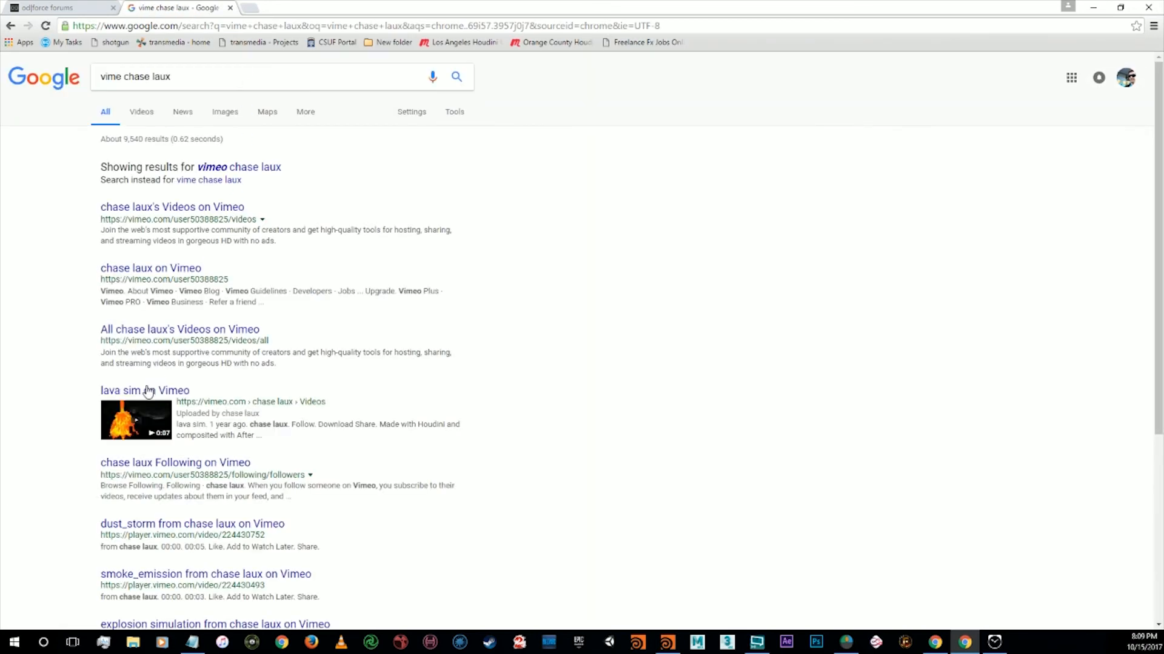
Open the lava sim video on Vimeo, examine how the lava lights the ground by playing and pausing it, and minimize the browser
left_click(148, 390)
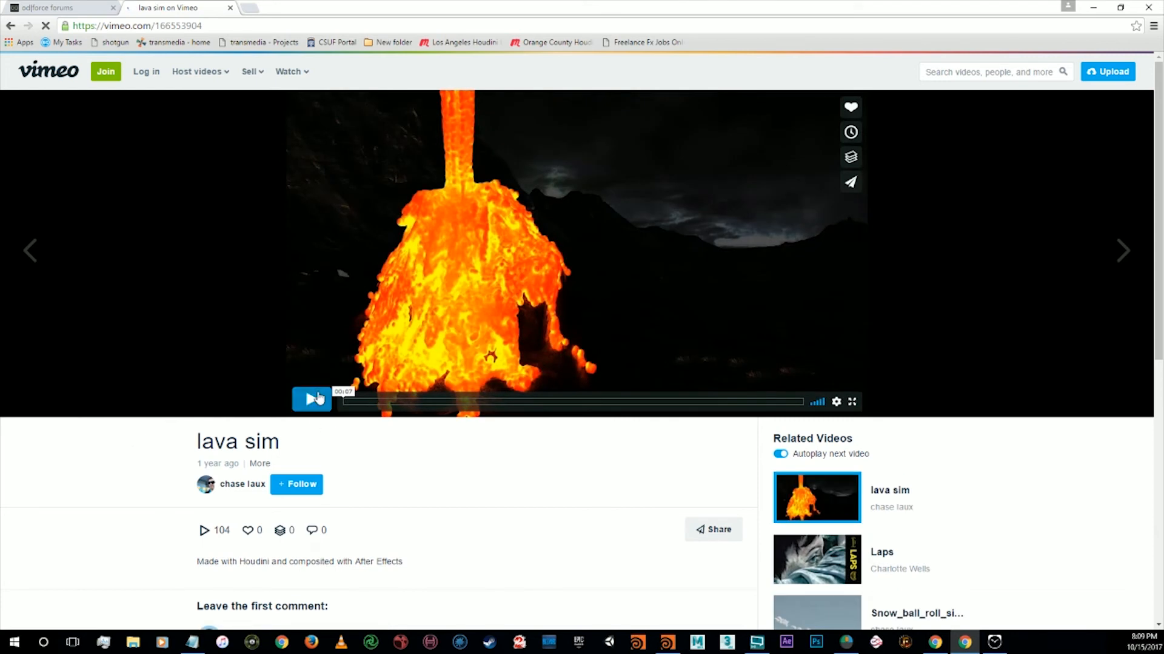
left_click(313, 399)
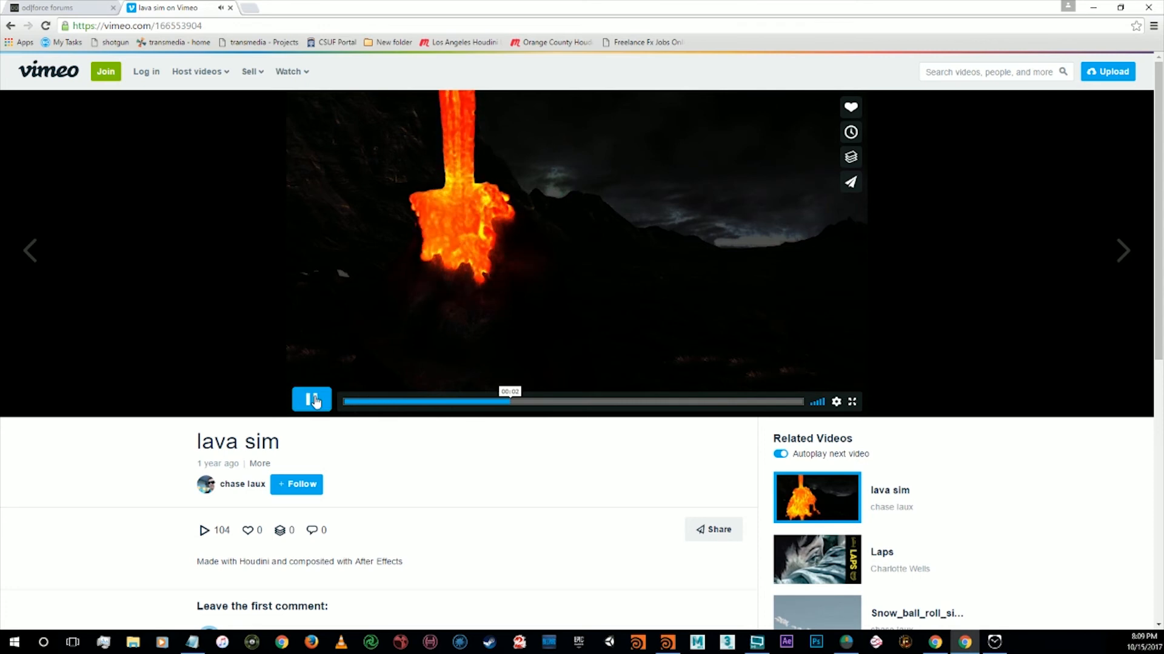
left_click(313, 400)
left_click(537, 403)
left_click_drag(538, 406, 462, 403)
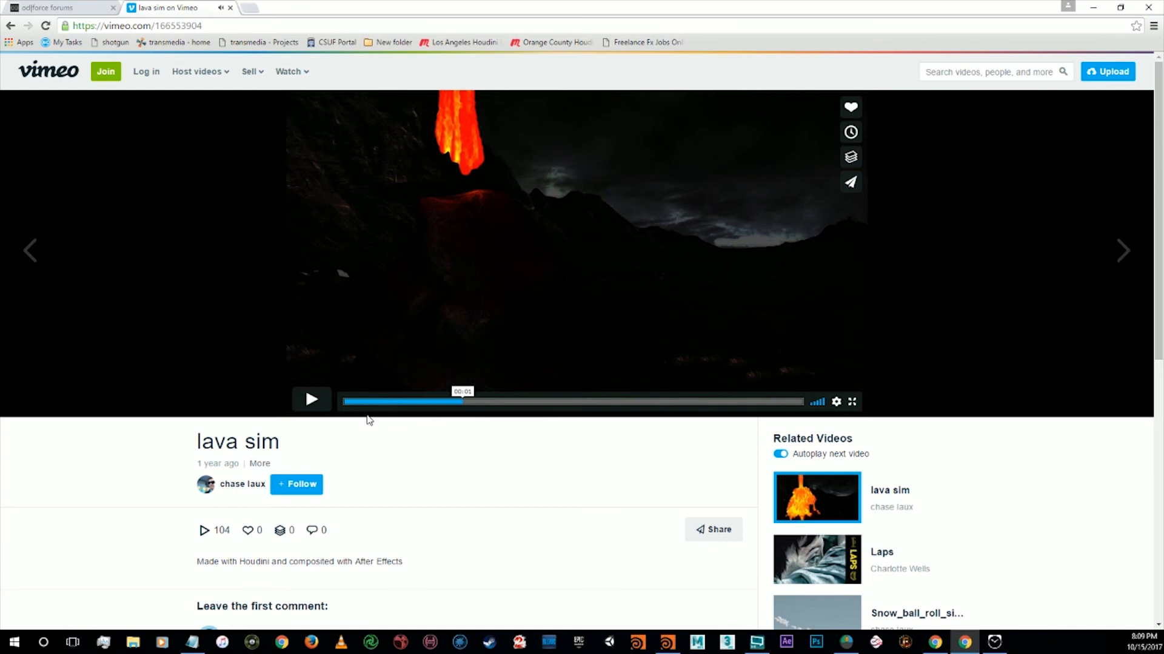
left_click(314, 404)
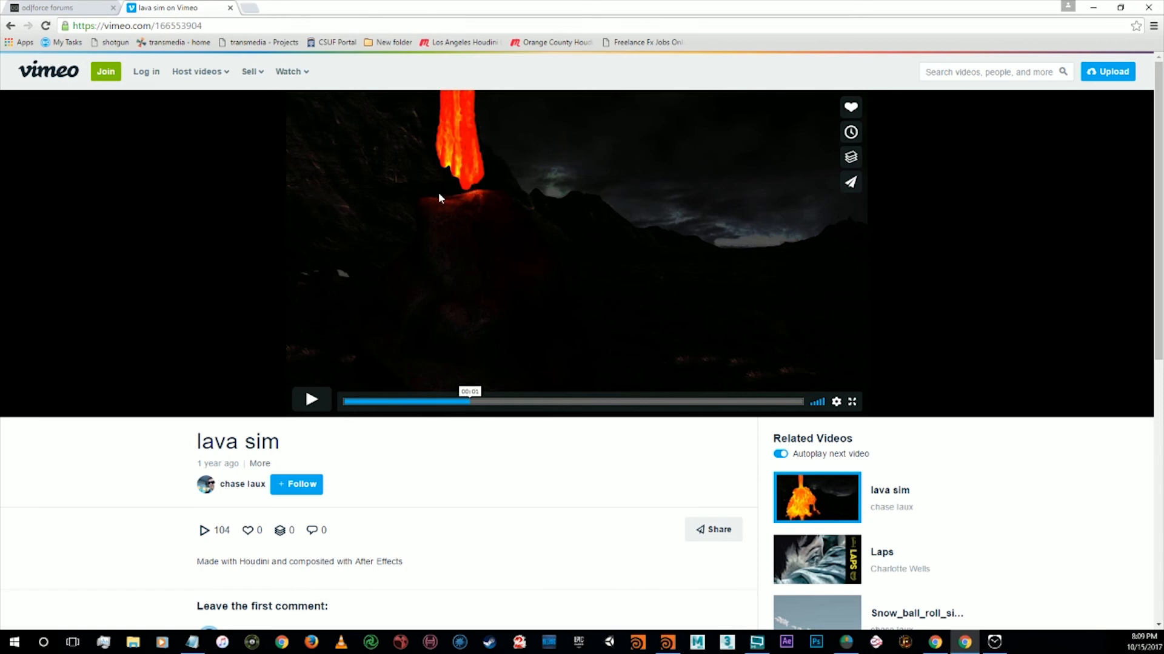
left_click(322, 404)
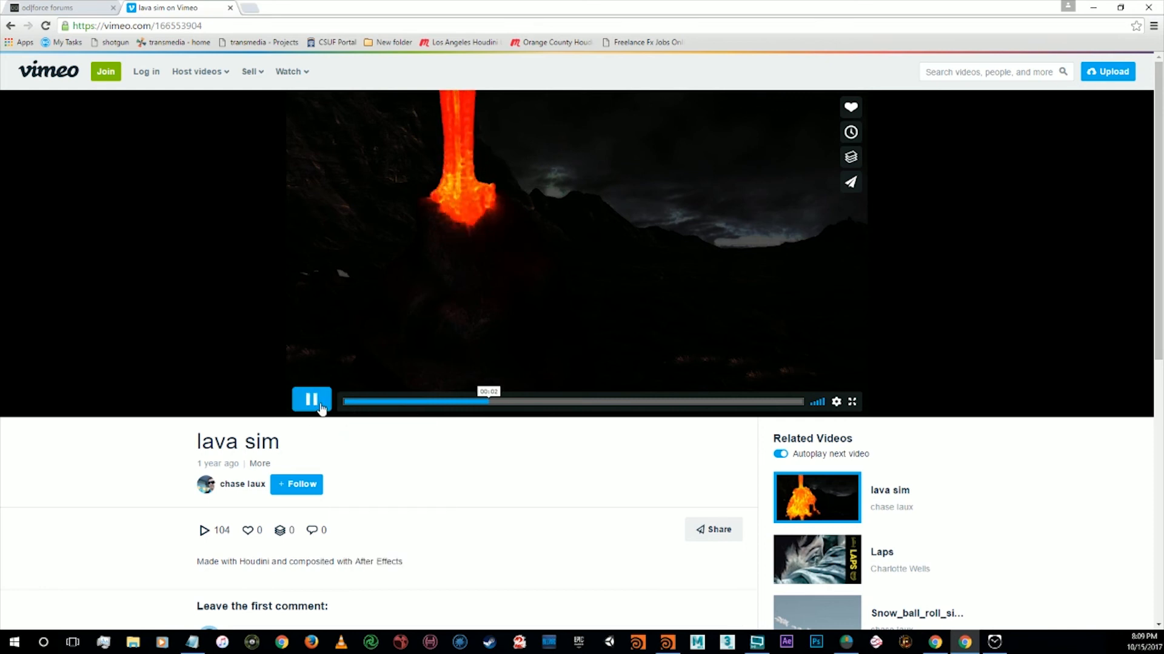
left_click(322, 405)
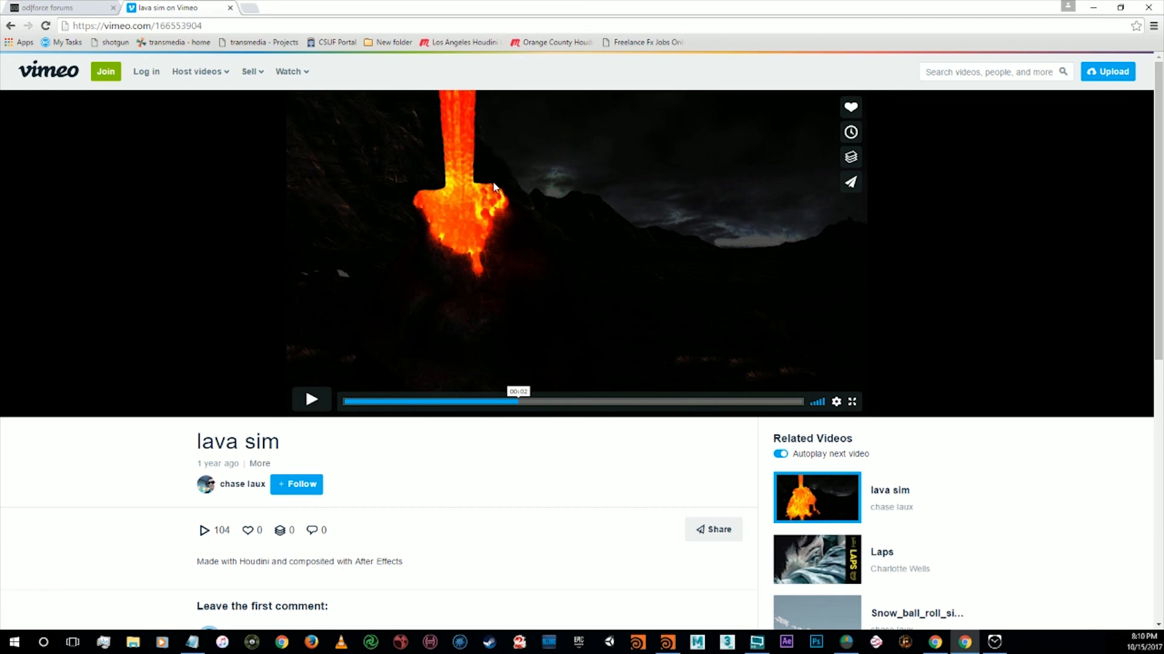
left_click(311, 400)
left_click(312, 400)
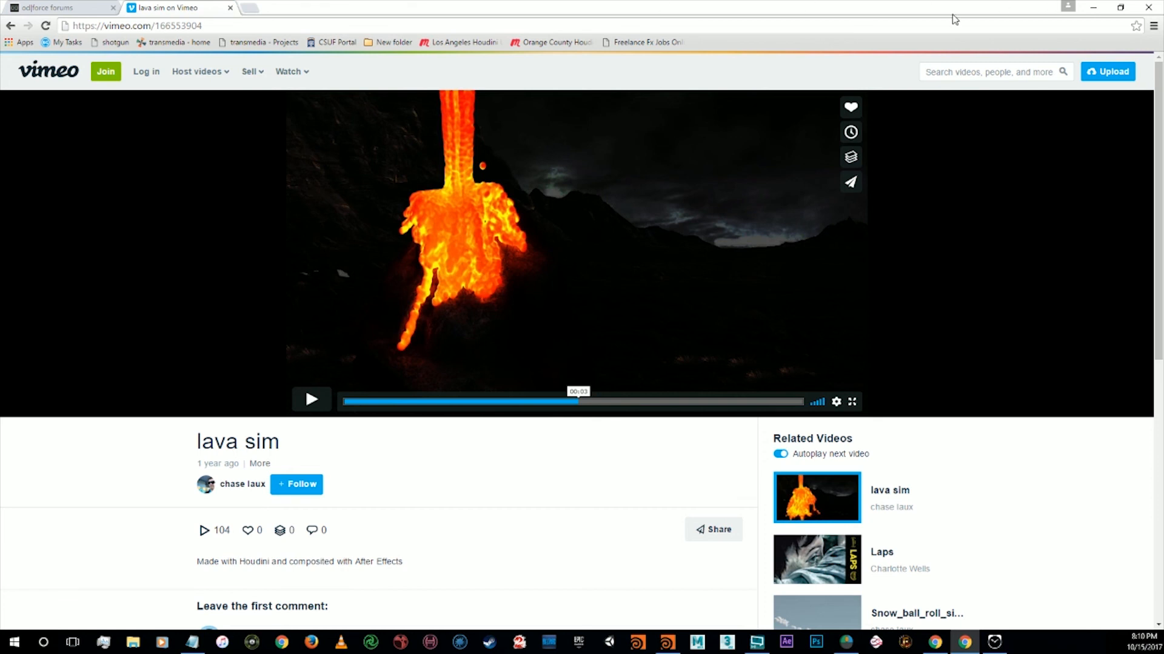
left_click(1095, 7)
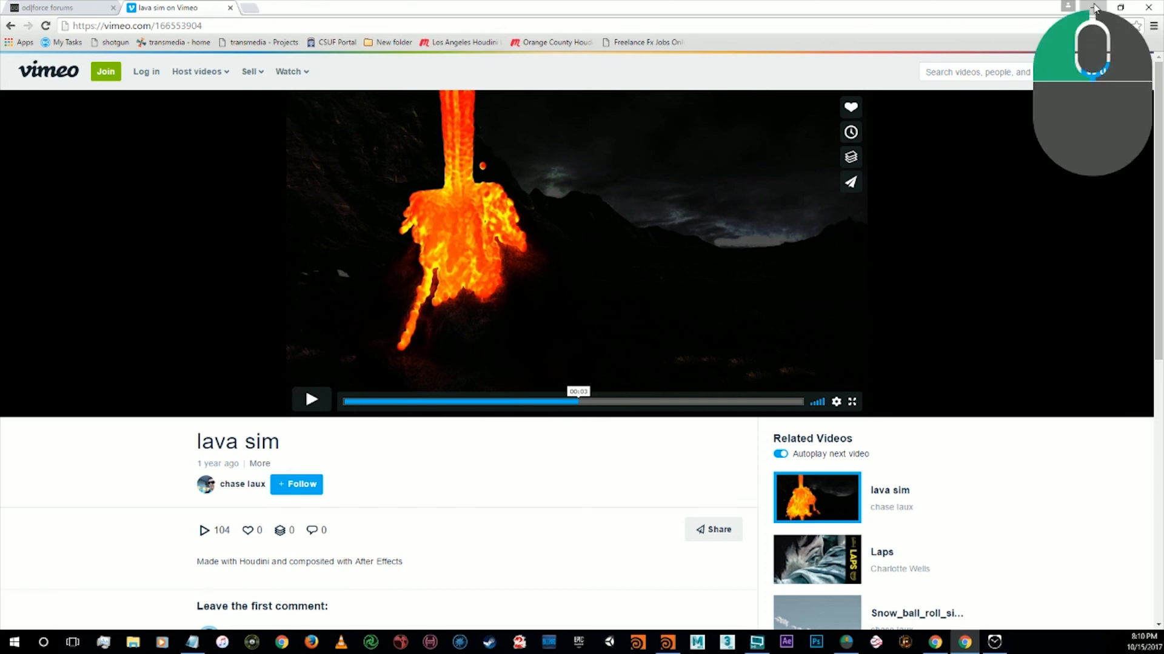